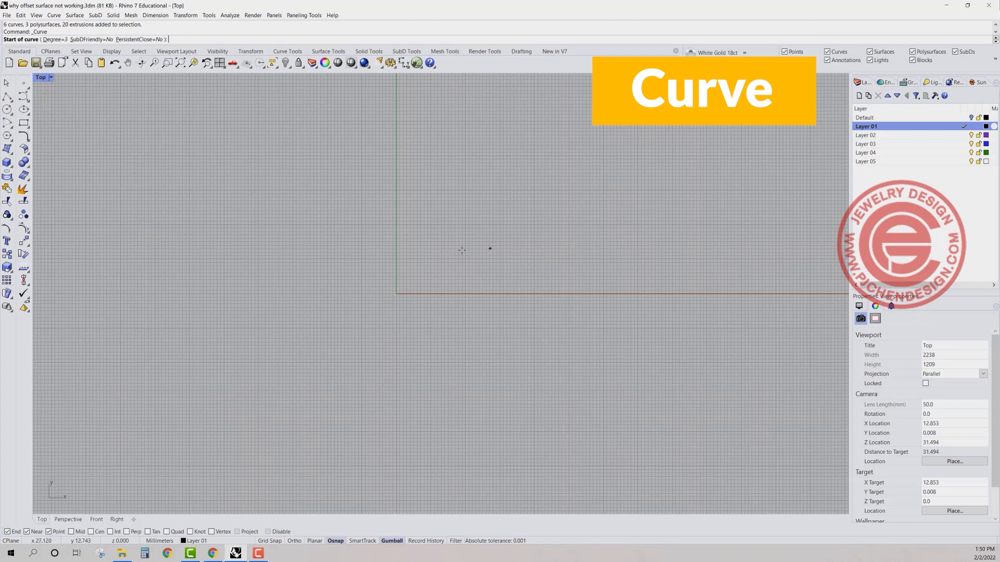
# Step: Draw an open degree-3 curve with four control points in the Top view, bulging outward and descending across the X axis
pyautogui.click(414, 175)
pyautogui.click(482, 239)
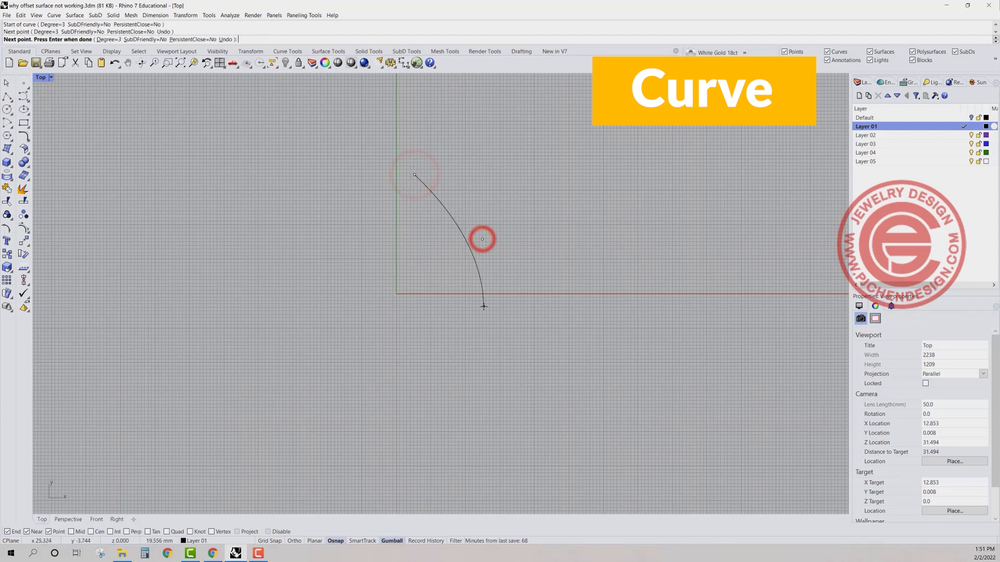
pyautogui.click(484, 308)
pyautogui.click(485, 332)
pyautogui.rightClick(485, 331)
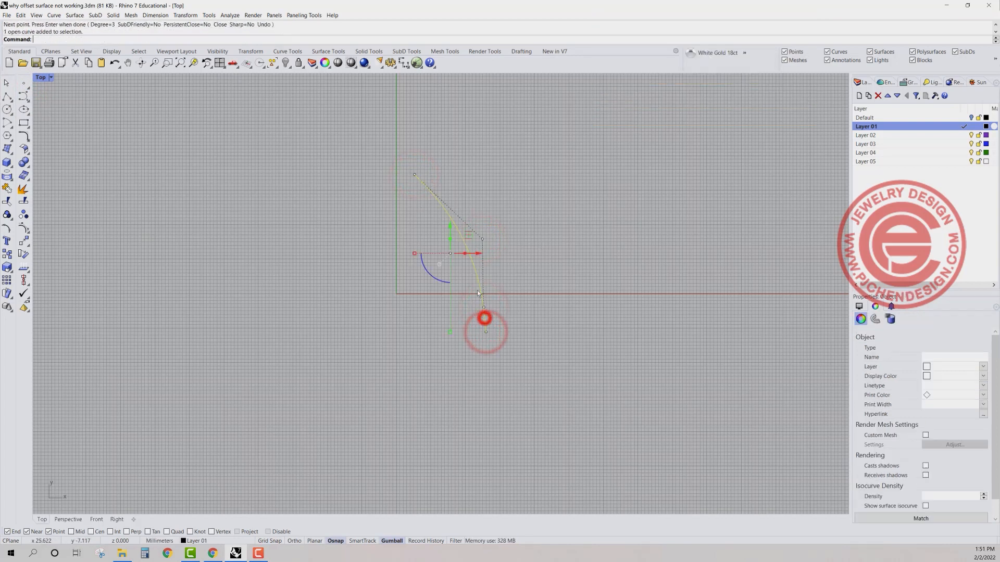
# Step: Move the curve so its upper endpoint sits on the origin (0), then shift it up along Y until its lower end crosses the X axis
pyautogui.click(24, 241)
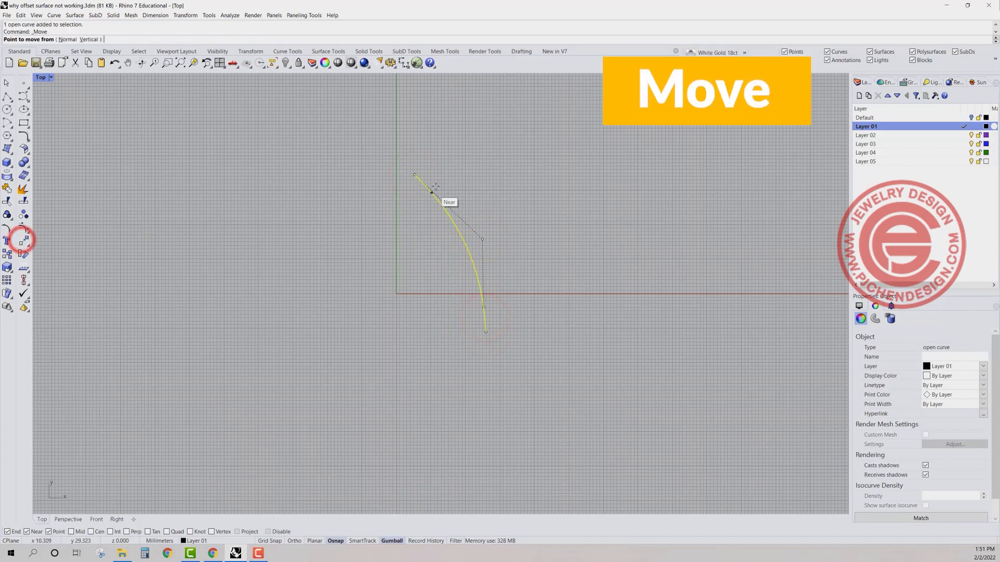
pyautogui.click(414, 174)
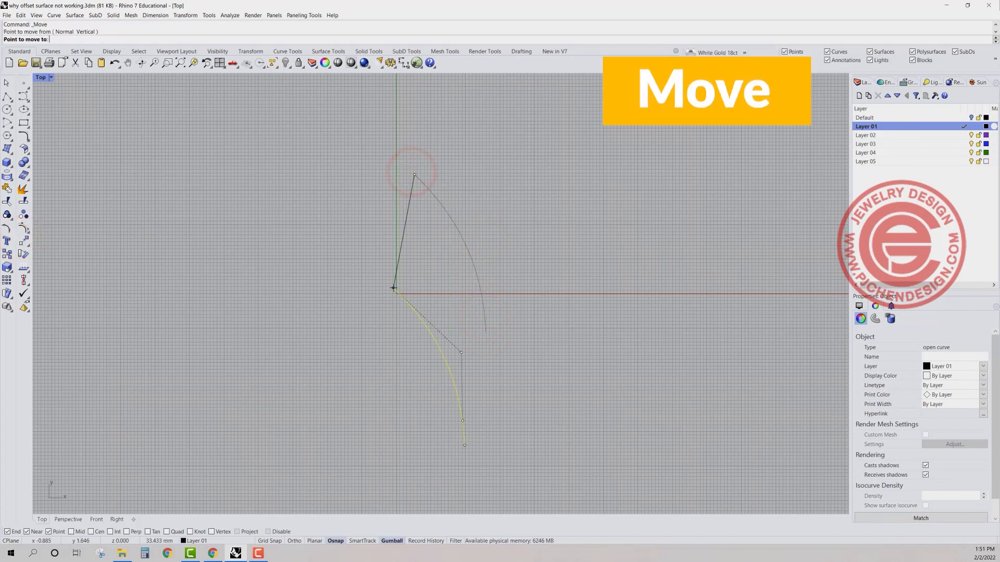
pyautogui.write('0')
pyautogui.press('Return')
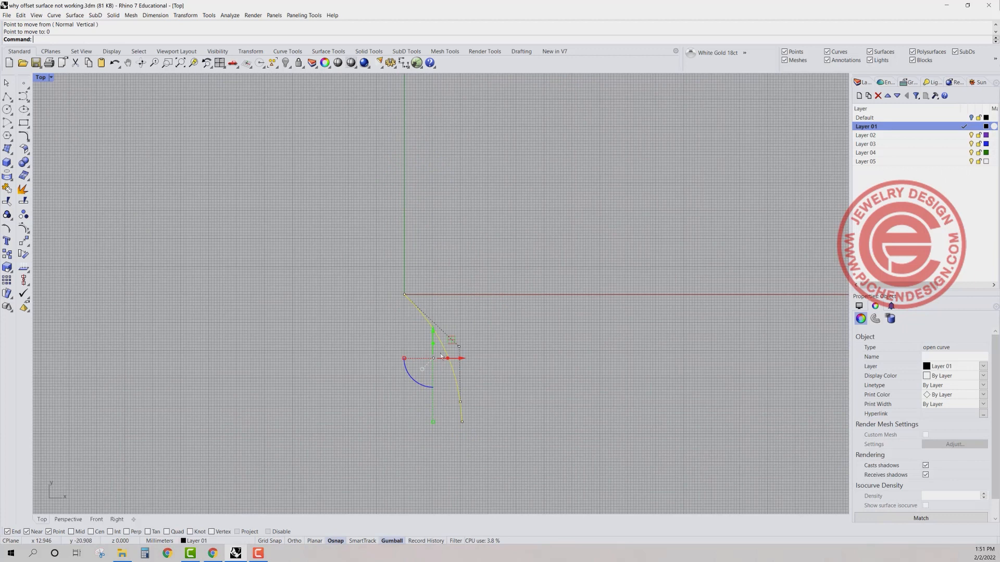
pyautogui.moveTo(434, 329); pyautogui.dragTo(439, 269)
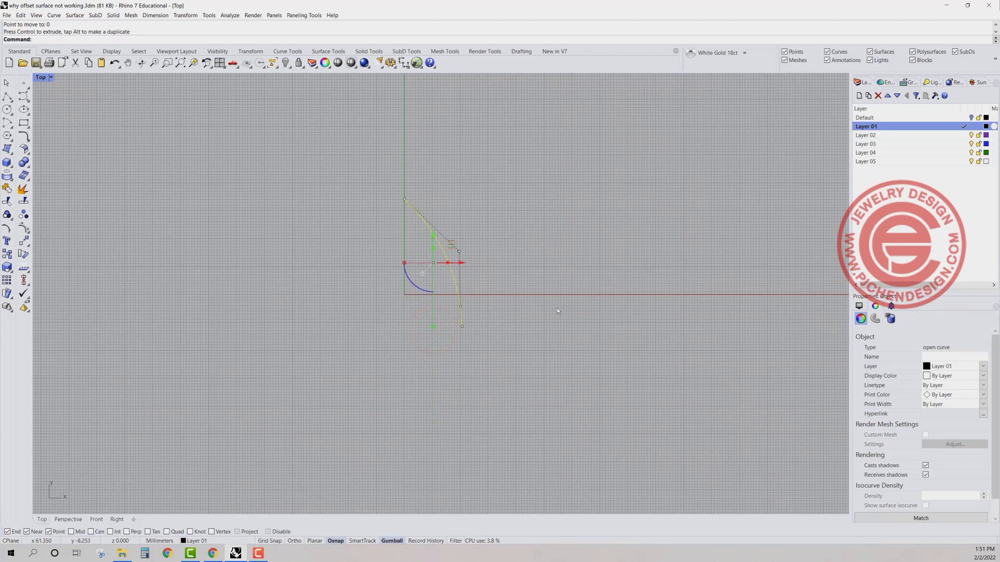
pyautogui.click(521, 279)
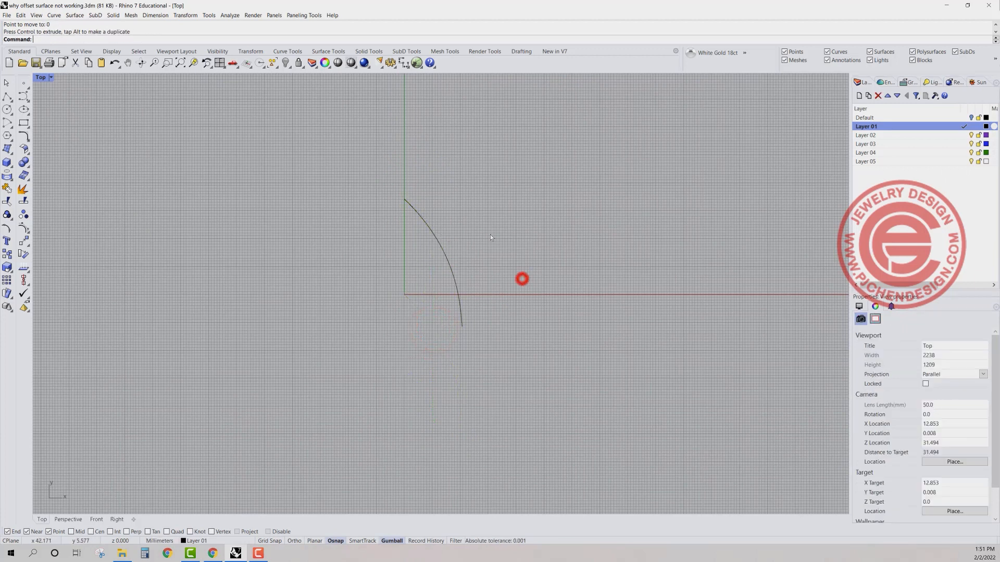
# Step: Shift the curve's three lower control points outward along X to widen the profile, keeping the top endpoint on the Y axis
pyautogui.click(448, 267)
pyautogui.moveTo(411, 248); pyautogui.dragTo(487, 330)
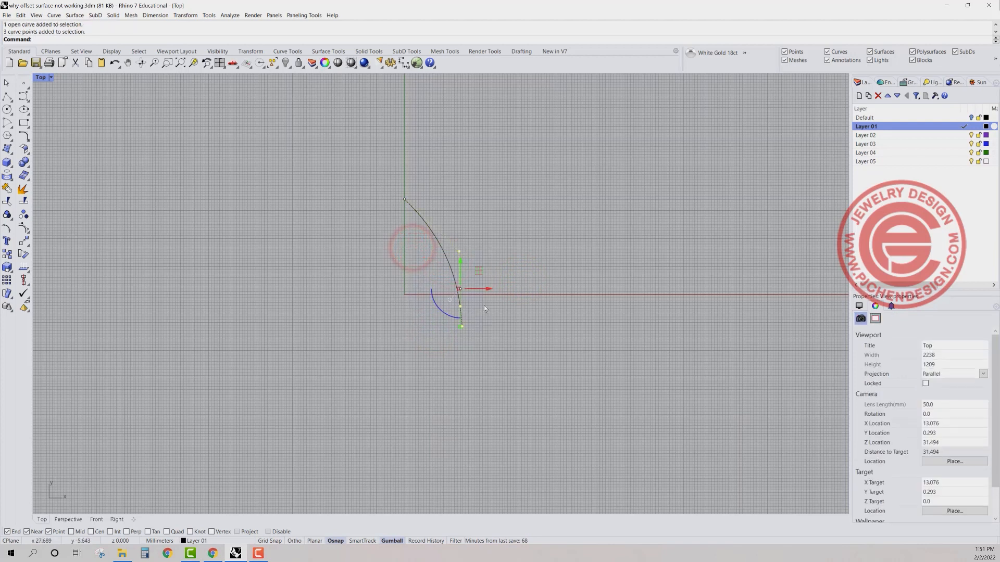
pyautogui.moveTo(491, 289); pyautogui.dragTo(513, 289)
pyautogui.click(530, 326)
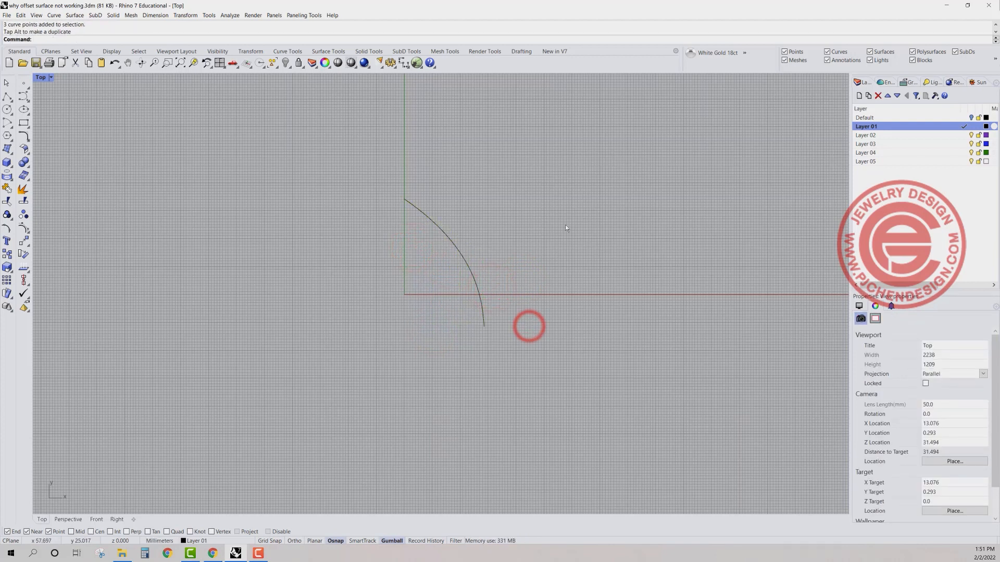
# Step: Revolve the profile curve 360 degrees as a surface around the Y axis, starting the axis at the curve's top endpoint
pyautogui.click(72, 16)
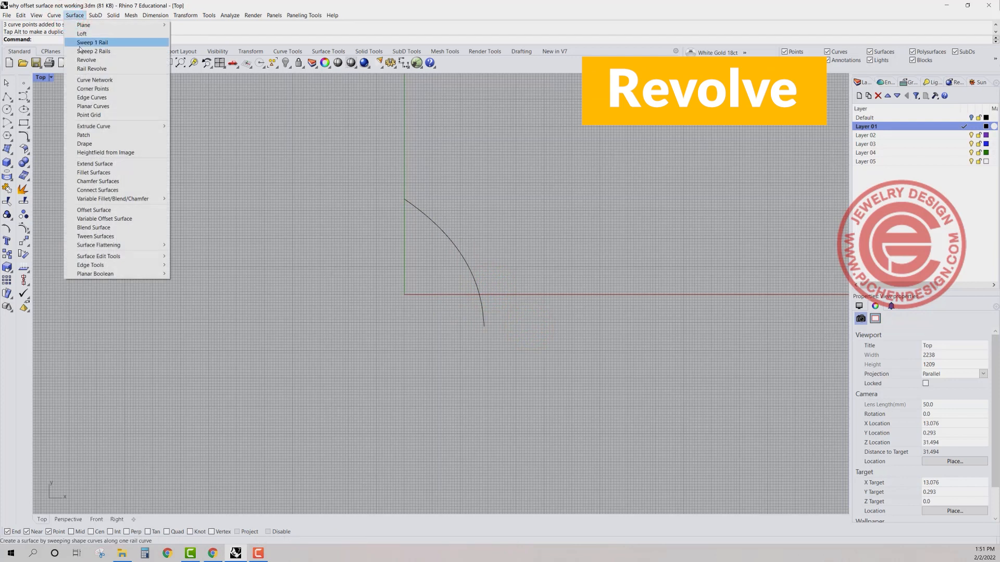
pyautogui.click(80, 59)
pyautogui.click(438, 227)
pyautogui.press('Return')
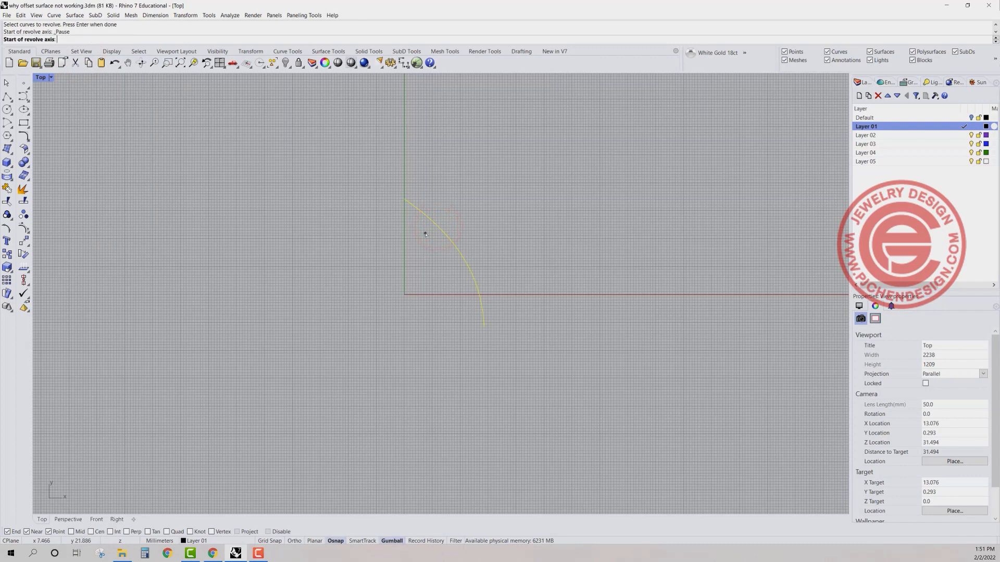
pyautogui.click(404, 199)
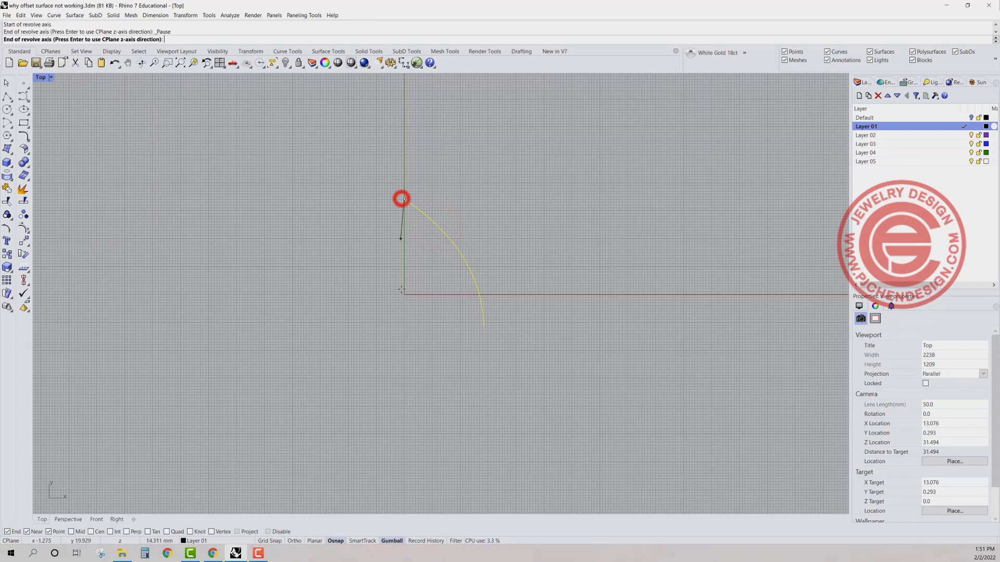
pyautogui.click(404, 361)
pyautogui.press('Return')
pyautogui.press('Return')
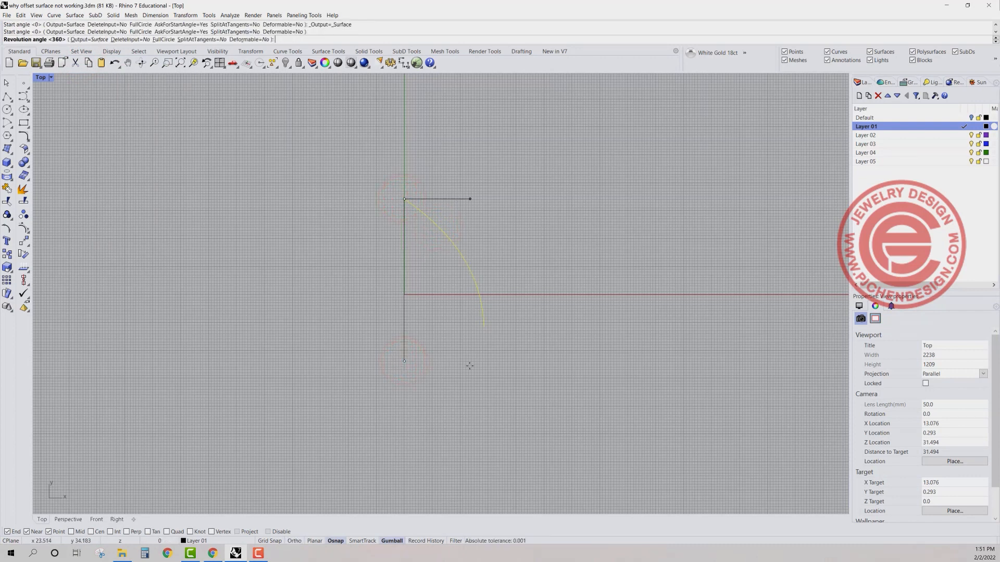
# Step: Switch to the four-viewport layout and display the revolved dome in Ghosted mode
pyautogui.doubleClick(42, 77)
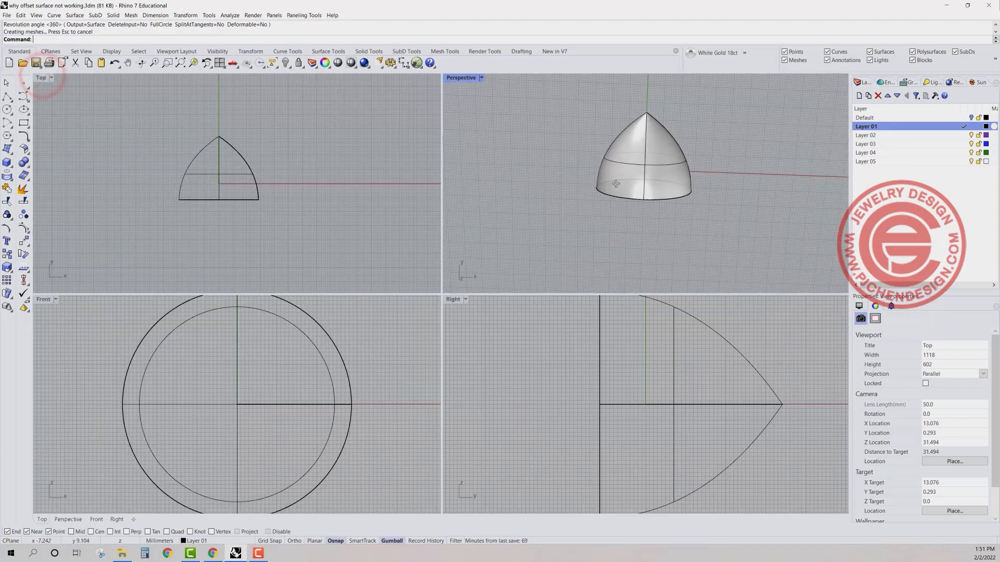
pyautogui.scroll(3, 667, 213)
pyautogui.moveTo(667, 214); pyautogui.dragTo(635, 168, button='right')
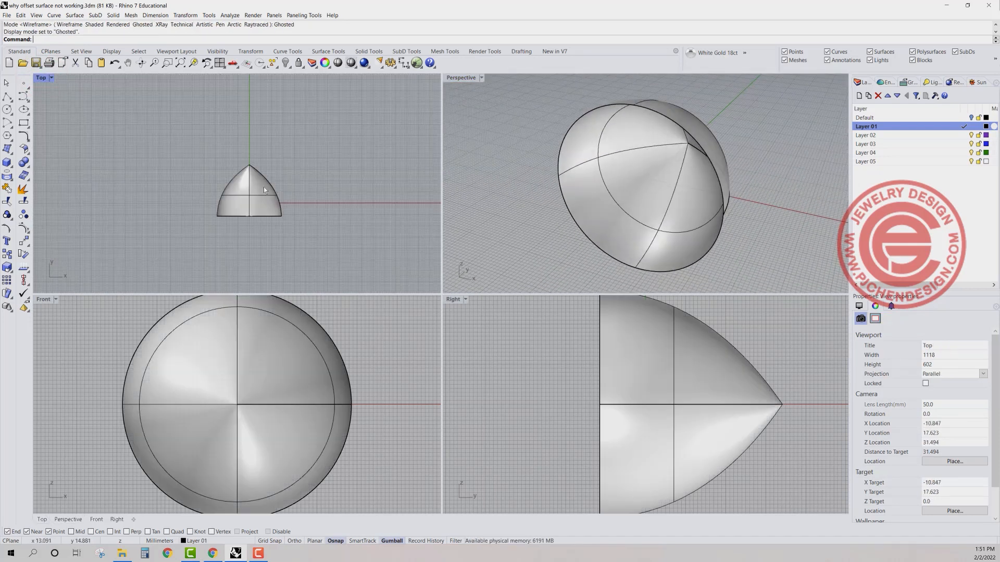
# Step: Offset the dome surface inward with Offset Surface, flipping all directions and using distance 5, Corner=Sharp and Solid=No
pyautogui.click(23, 148)
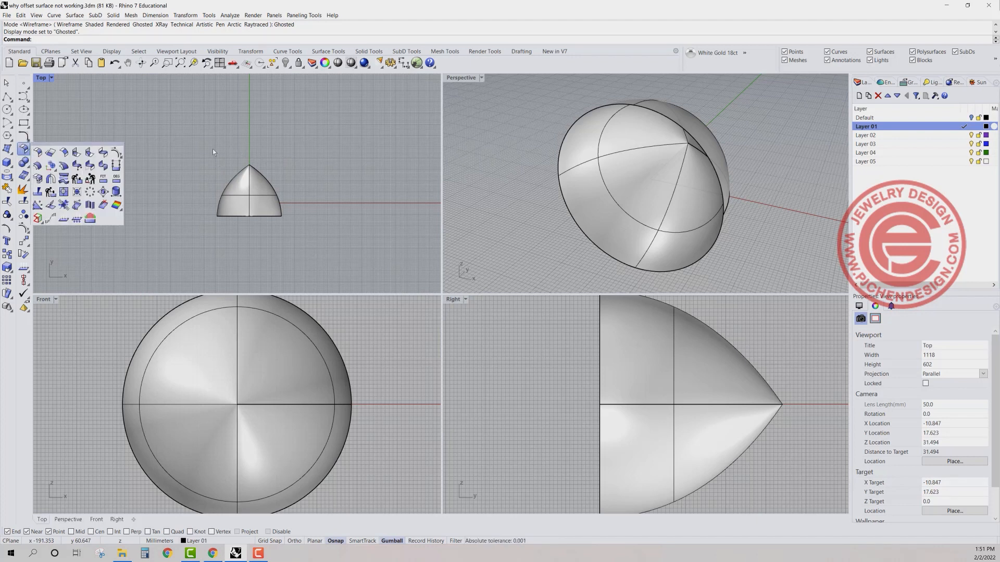
pyautogui.click(37, 166)
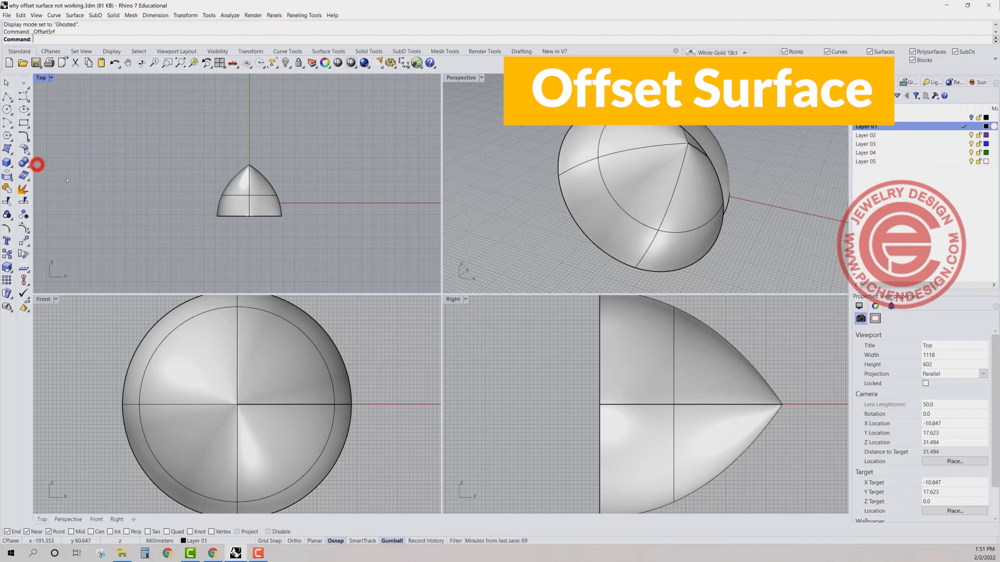
pyautogui.click(249, 189)
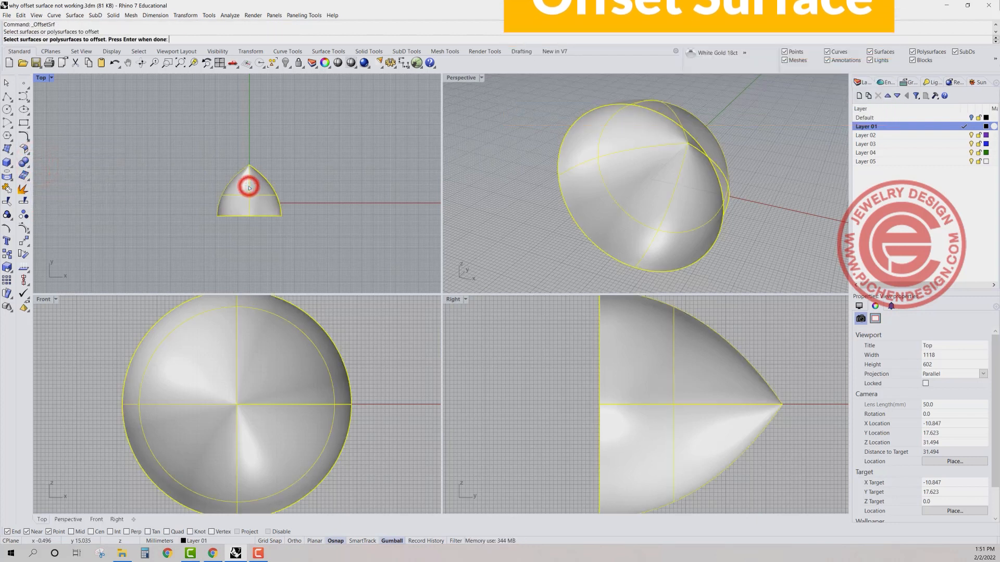
pyautogui.press('Return')
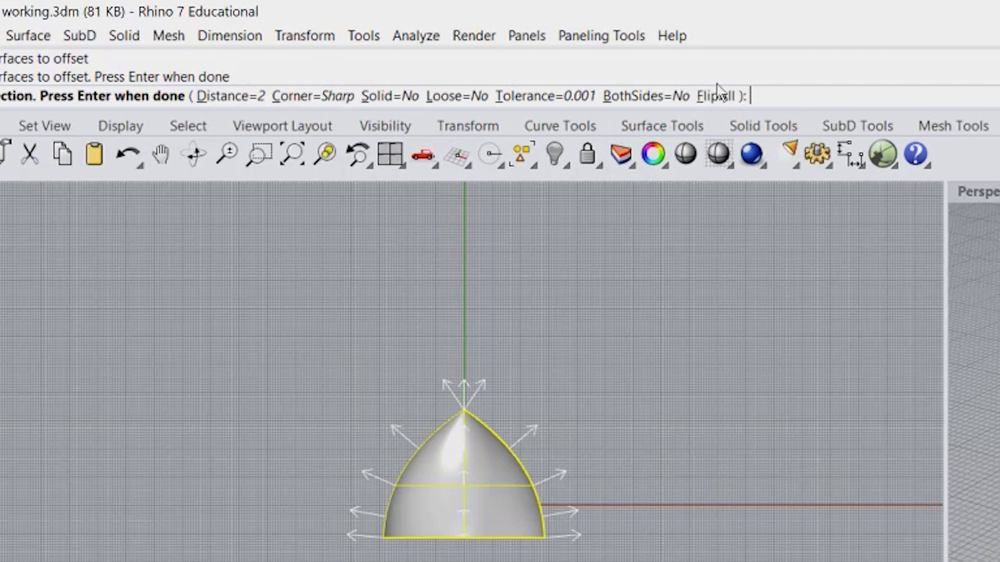
pyautogui.click(717, 98)
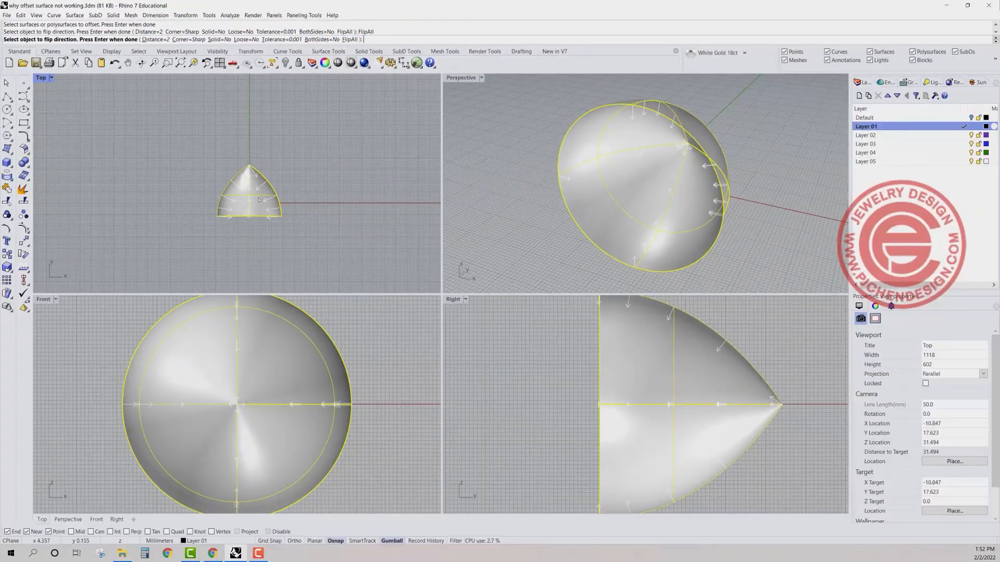
pyautogui.scroll(2, 259, 193)
pyautogui.scroll(2, 255, 167)
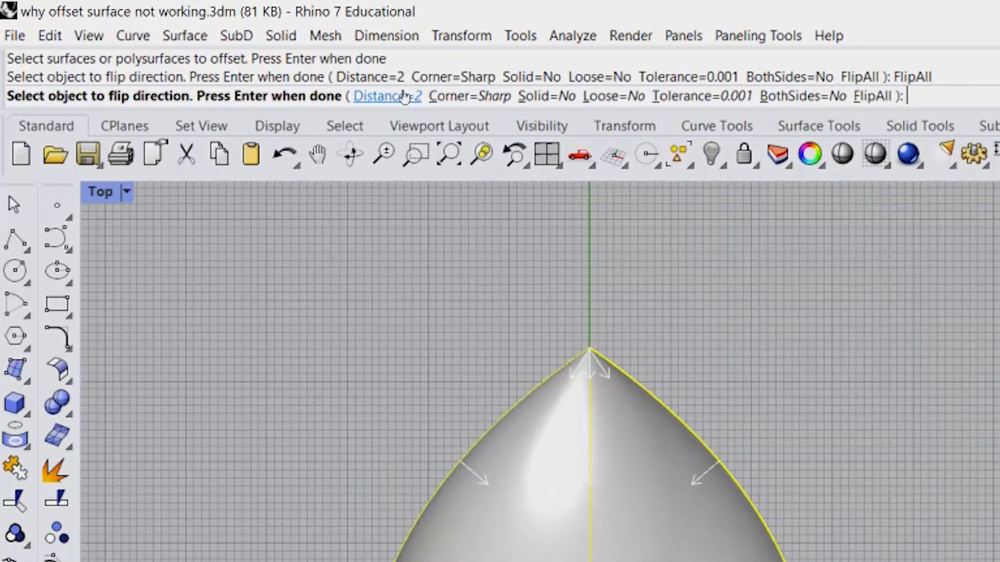
pyautogui.click(405, 97)
pyautogui.write('5')
pyautogui.press('Return')
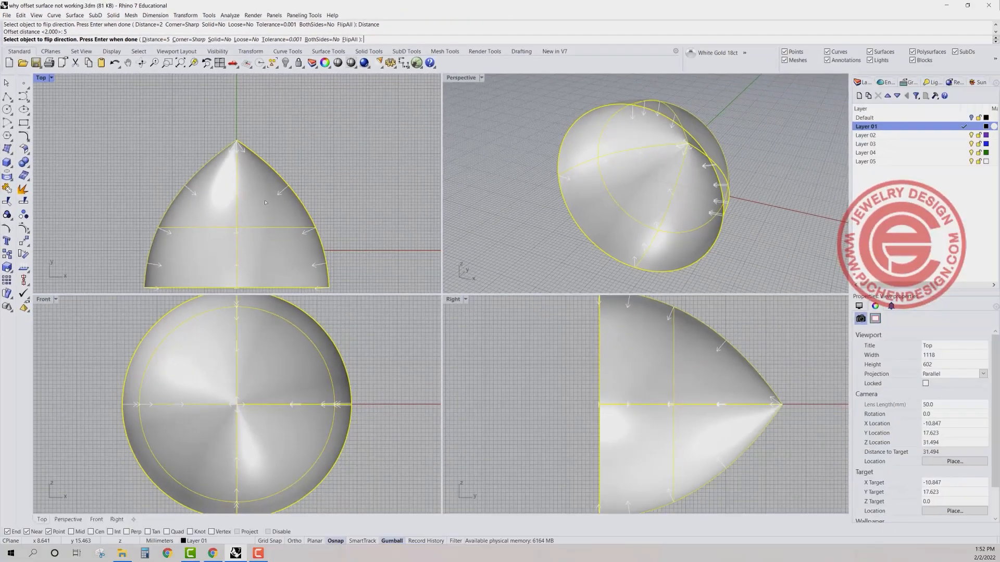
pyautogui.press('Return')
# Step: Examine the tip of the inner offset surface up close in the Top and Perspective views
pyautogui.scroll(5, 247, 174)
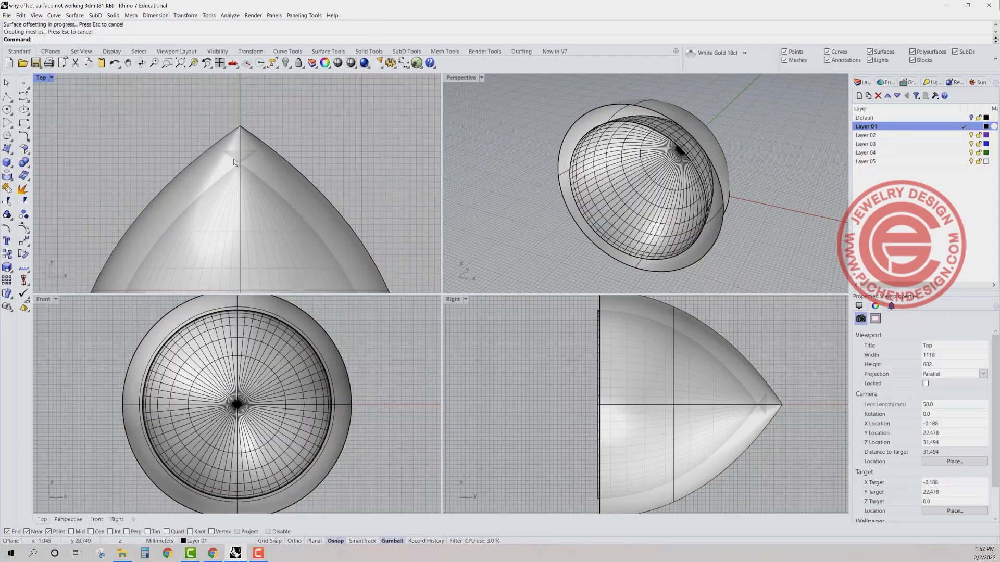
pyautogui.scroll(4, 248, 160)
pyautogui.moveTo(608, 162); pyautogui.dragTo(660, 150, button='right')
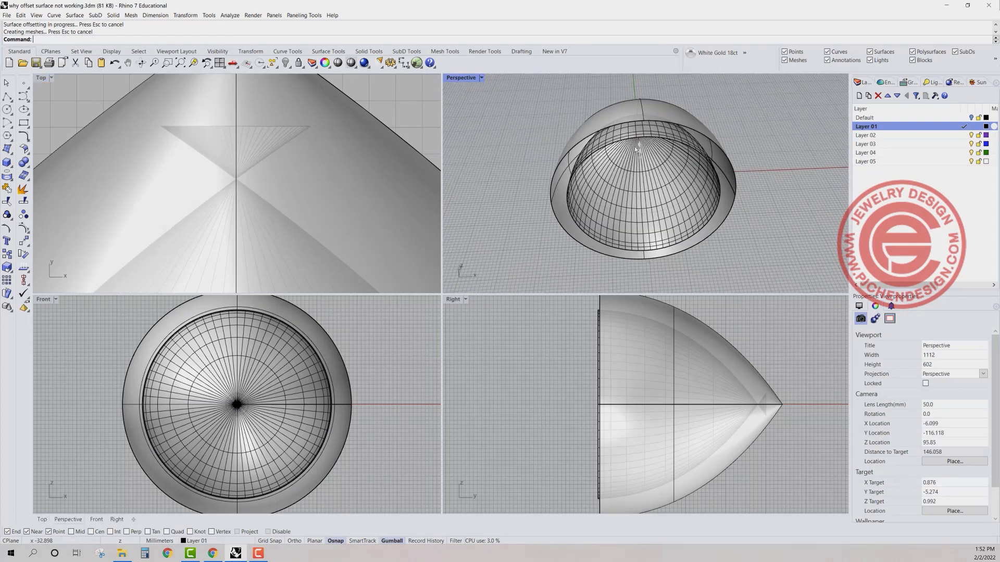
pyautogui.click(635, 137)
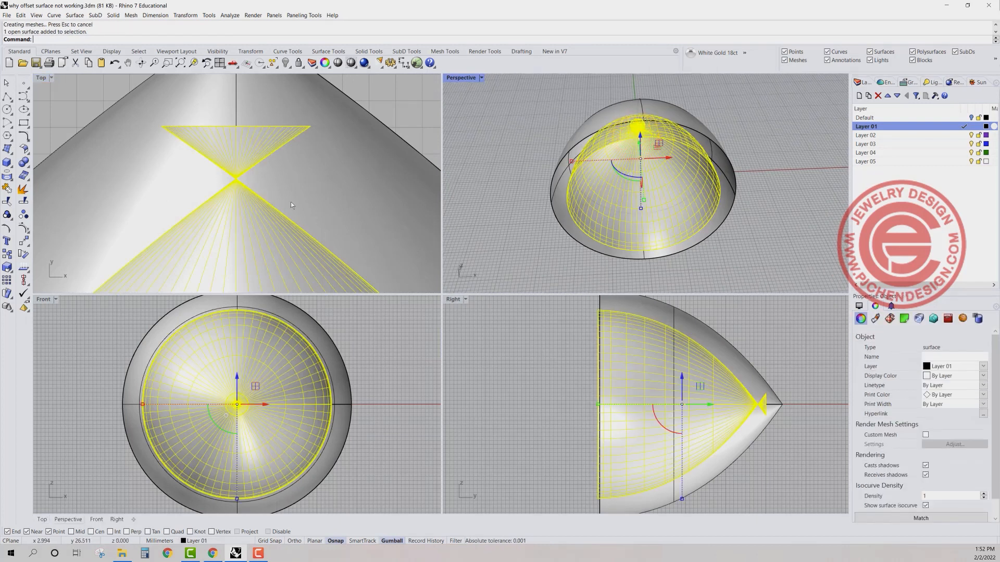
pyautogui.scroll(-8, 252, 176)
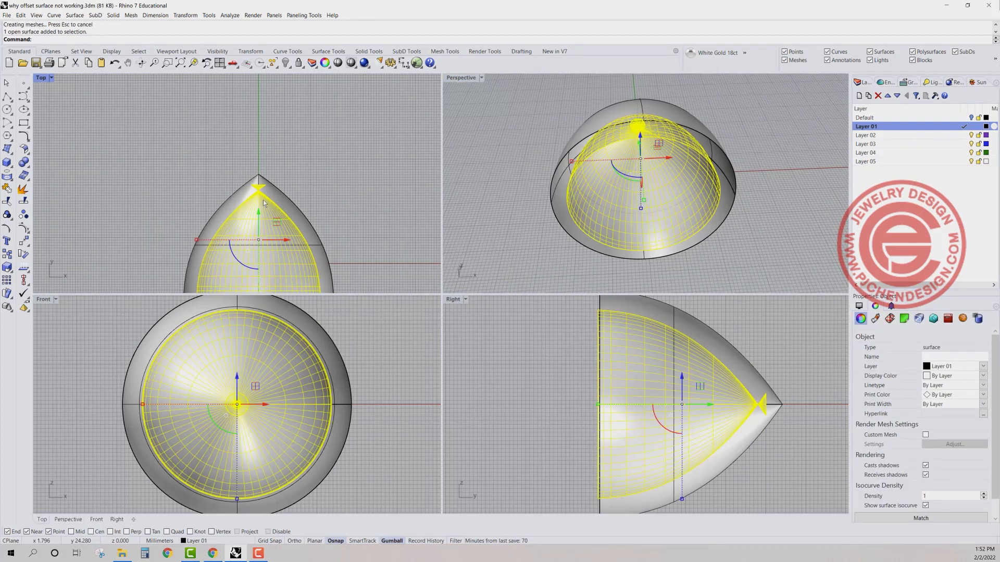
pyautogui.click(315, 196)
pyautogui.moveTo(306, 191); pyautogui.dragTo(265, 164, button='right')
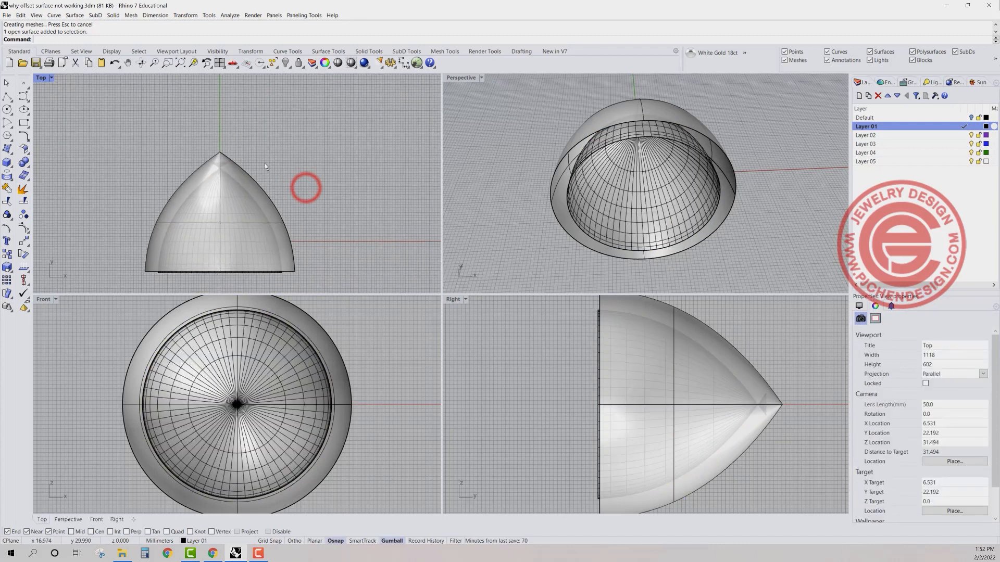
# Step: Offset the original dome surface outward by 5 with Corner=Sharp and Solid=No
pyautogui.click(242, 175)
pyautogui.press('Return')
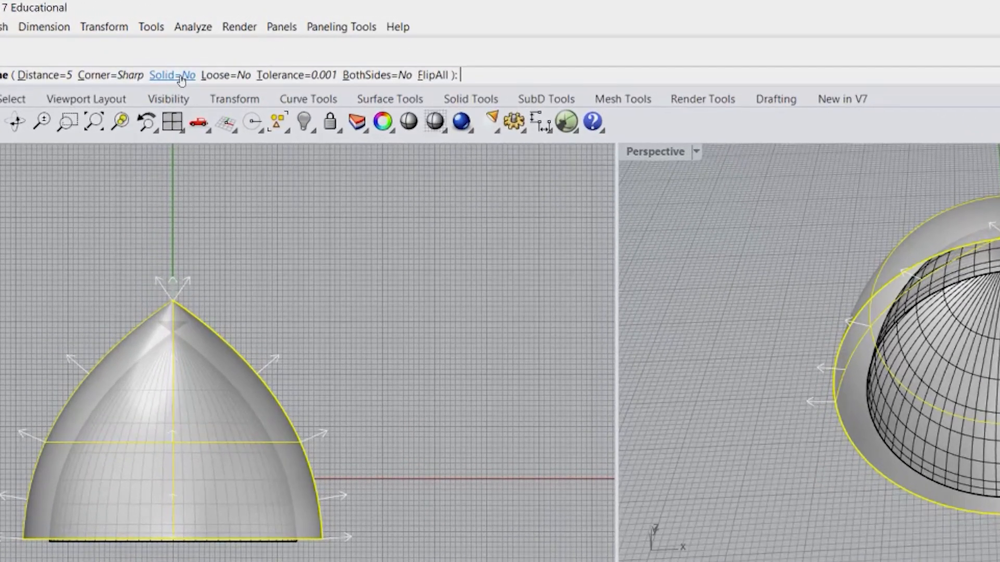
pyautogui.click(433, 75)
pyautogui.click(433, 75)
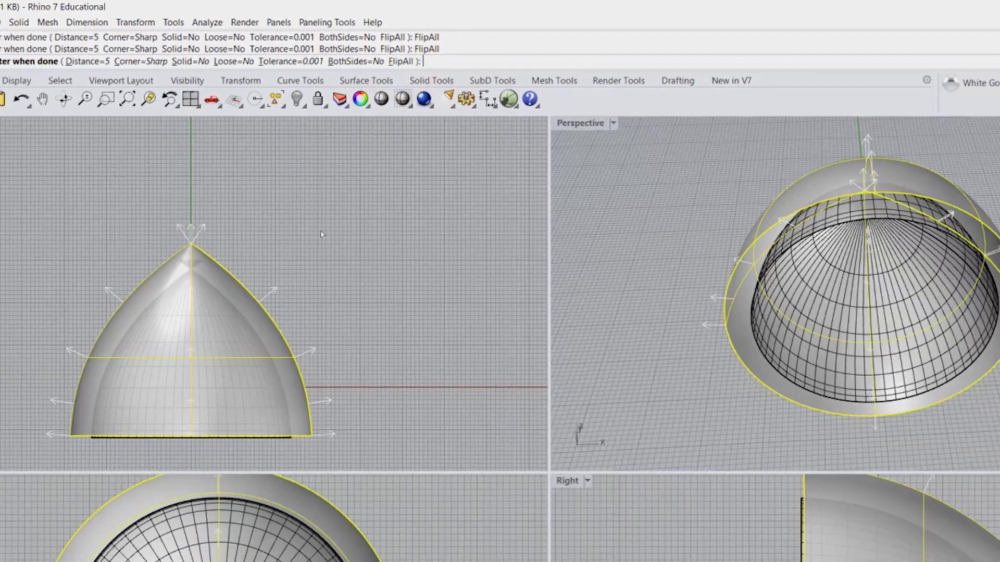
pyautogui.press('Return')
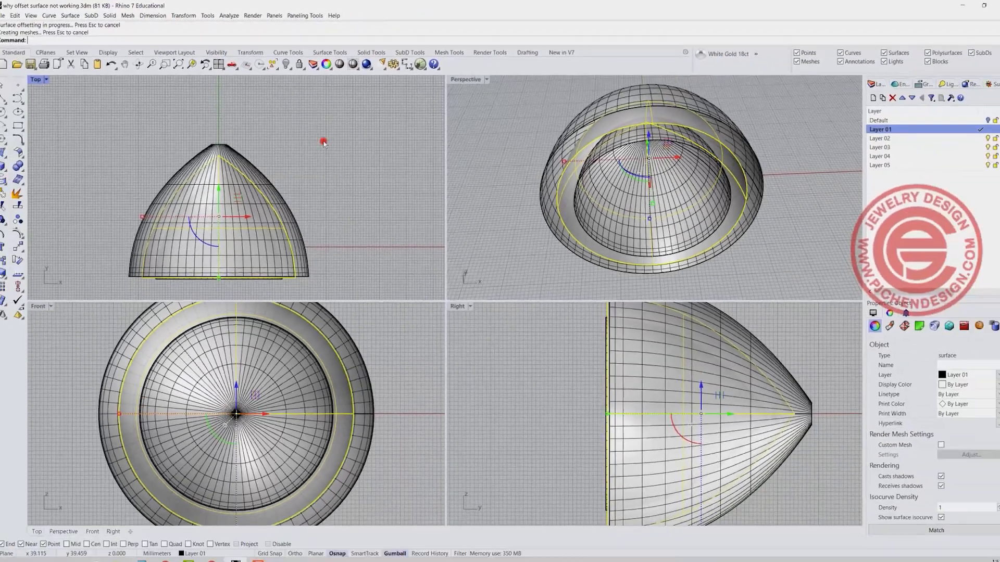
pyautogui.click(324, 144)
# Step: Inspect the apex of the outer offset, then delete both the outer and inner offset surfaces
pyautogui.moveTo(628, 117); pyautogui.dragTo(672, 167, button='right')
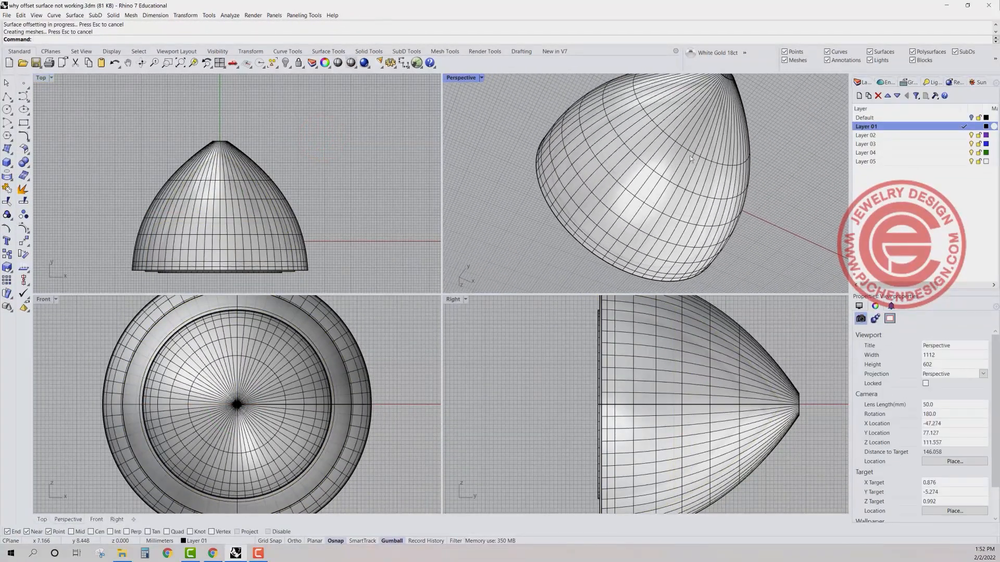
pyautogui.scroll(8, 686, 163)
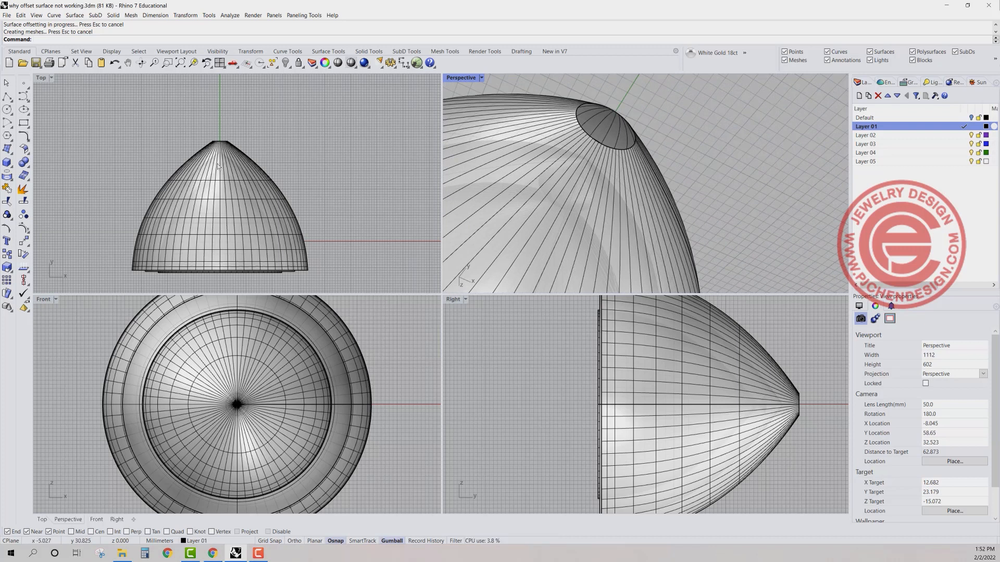
pyautogui.scroll(5, 224, 159)
pyautogui.click(241, 143)
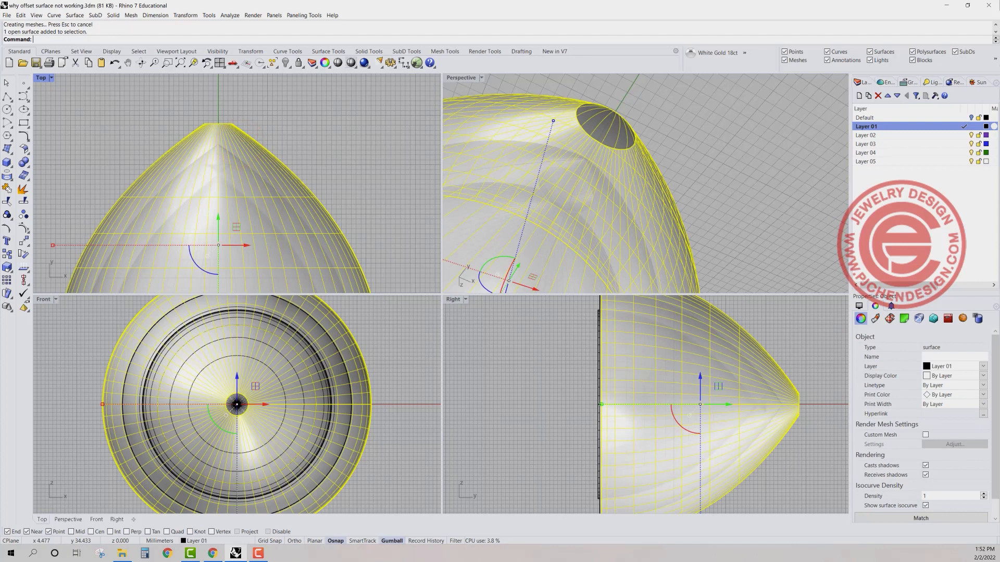
pyautogui.press('Delete')
pyautogui.click(236, 189)
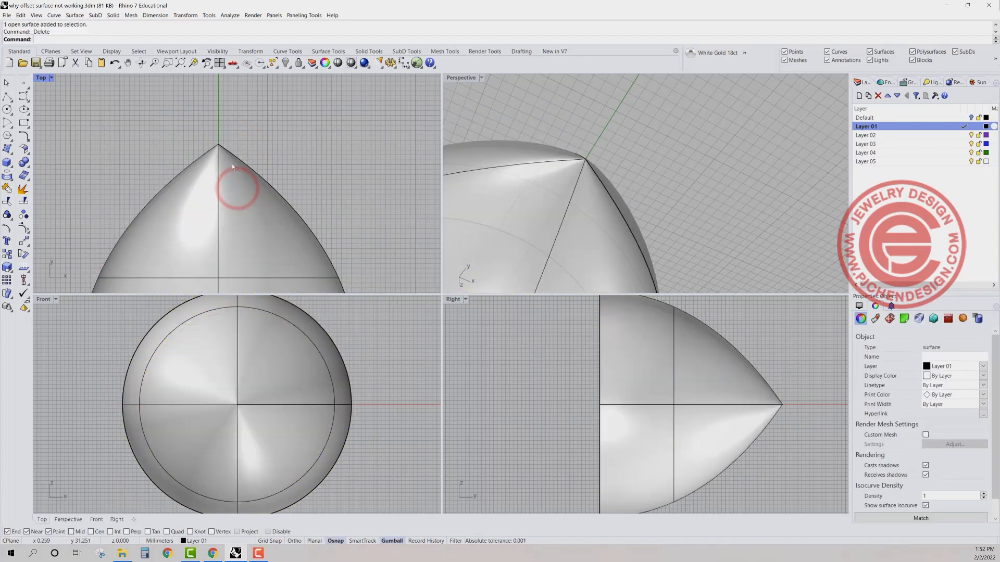
pyautogui.press('Escape')
pyautogui.scroll(-5, 245, 165)
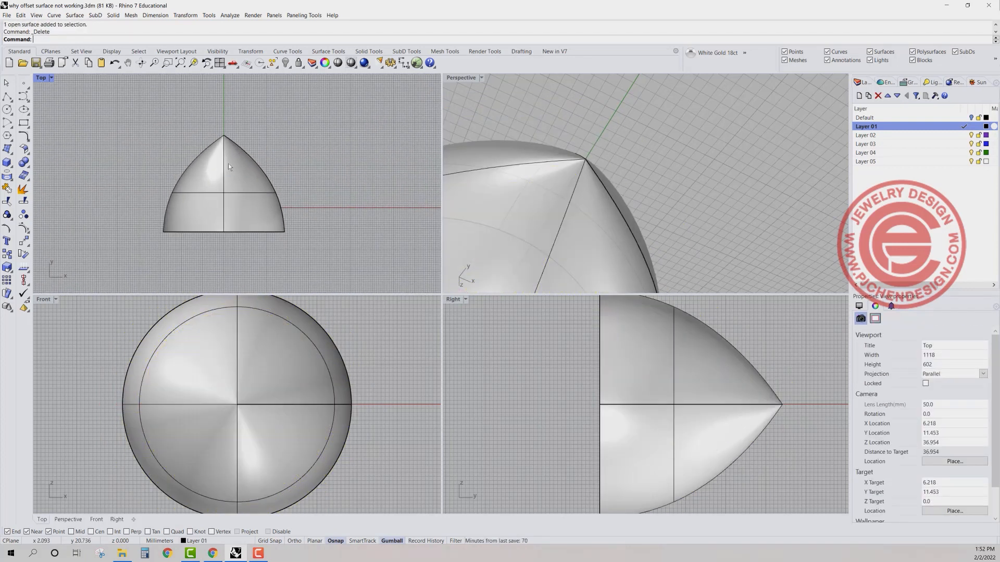
# Step: Move the dome surface along the negative X direction, clear of its profile curve
pyautogui.click(228, 164)
pyautogui.scroll(-4, 228, 163)
pyautogui.moveTo(228, 164); pyautogui.dragTo(295, 148, button='right')
pyautogui.moveTo(322, 162); pyautogui.dragTo(224, 162)
pyautogui.click(317, 220)
pyautogui.moveTo(308, 142); pyautogui.dragTo(274, 136, button='right')
pyautogui.scroll(8, 265, 179)
# Step: Offset the profile curve inward by 5 with Corner=Sharp in the maximized Top view
pyautogui.click(259, 171)
pyautogui.scroll(-4, 277, 145)
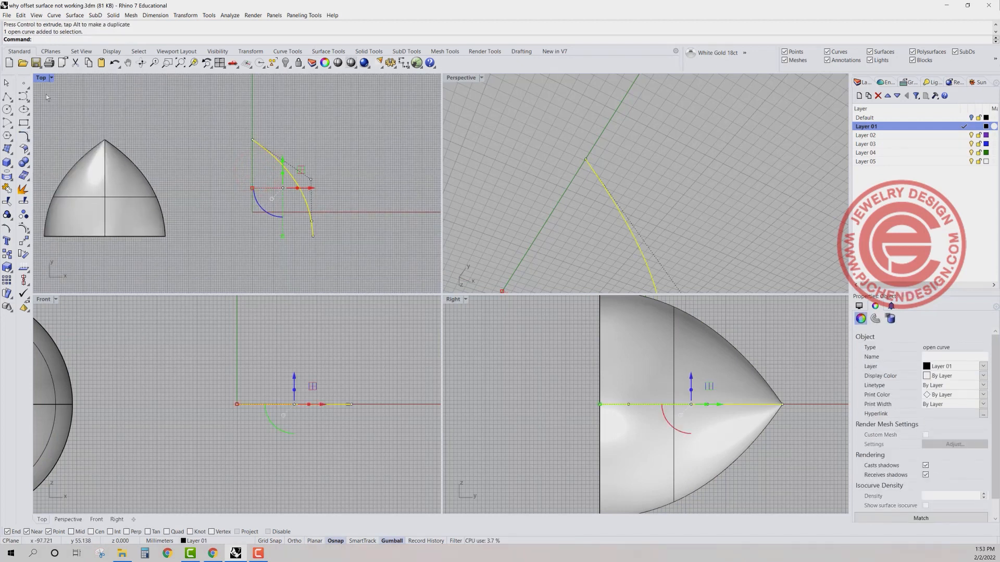
pyautogui.doubleClick(42, 79)
pyautogui.scroll(2, 220, 175)
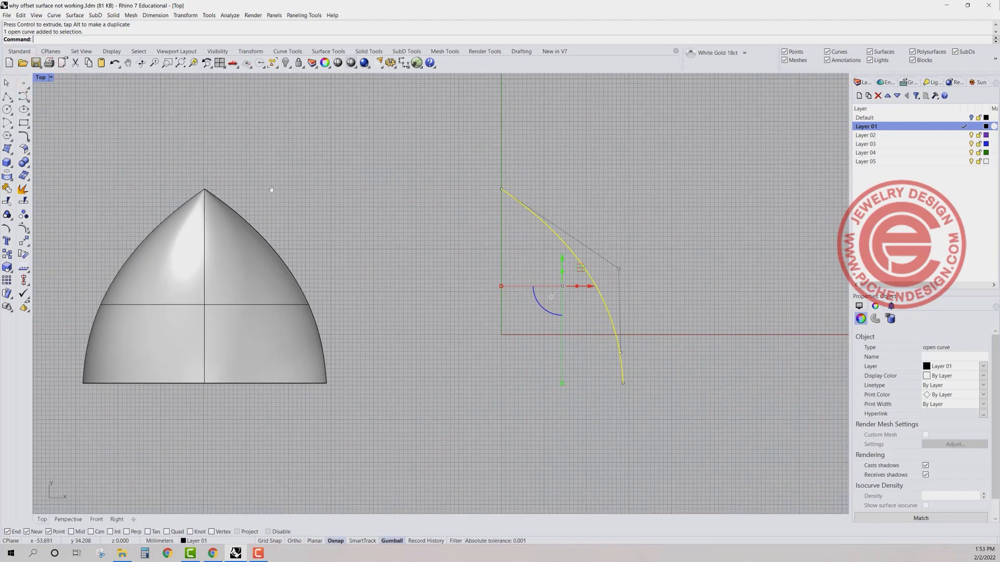
pyautogui.click(26, 138)
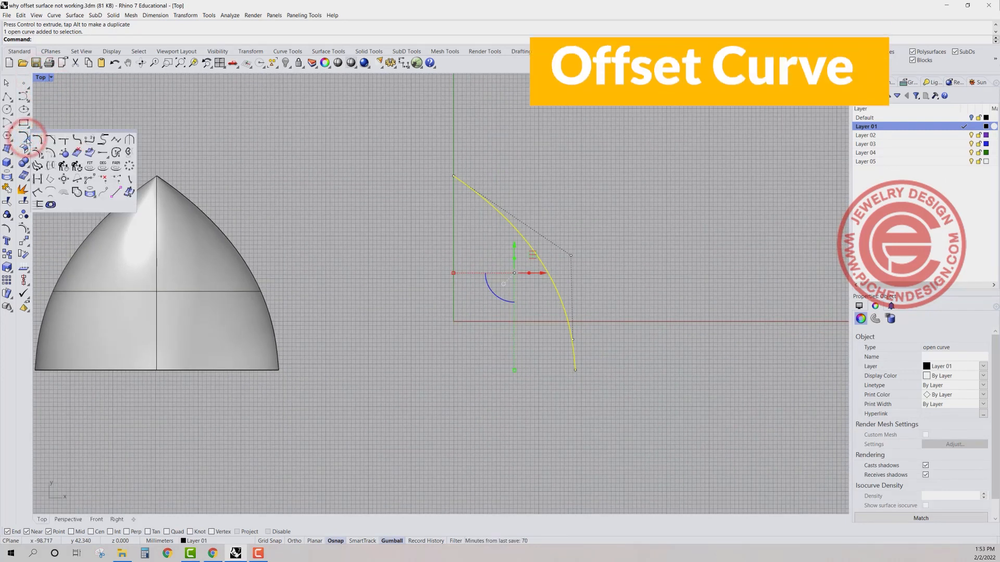
pyautogui.click(51, 153)
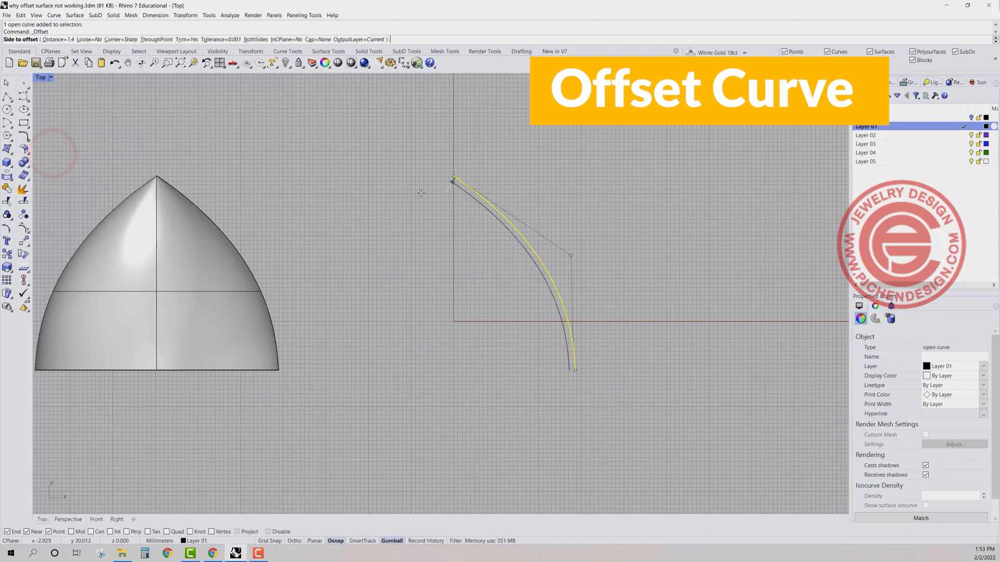
pyautogui.write('5')
pyautogui.press('Return')
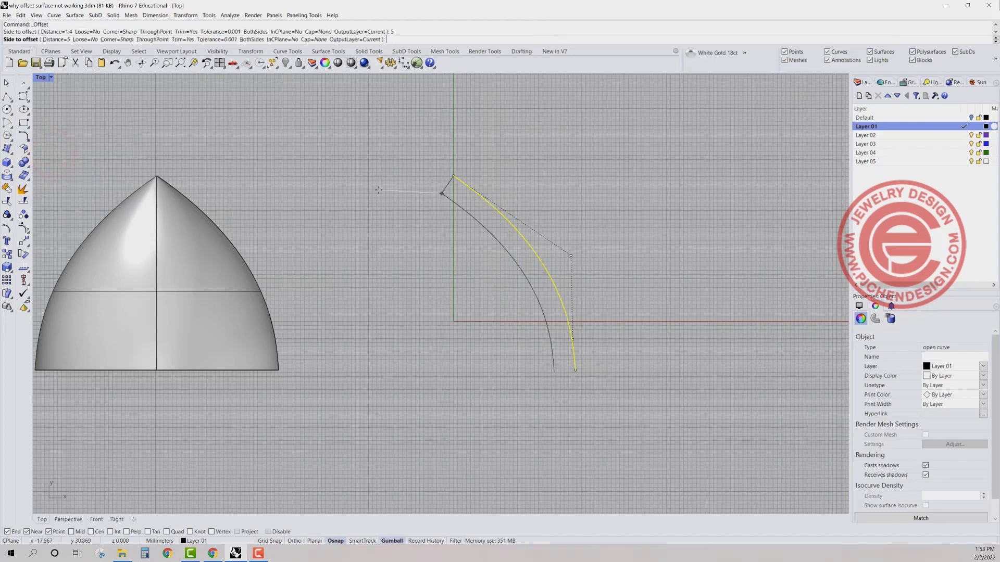
pyautogui.click(415, 203)
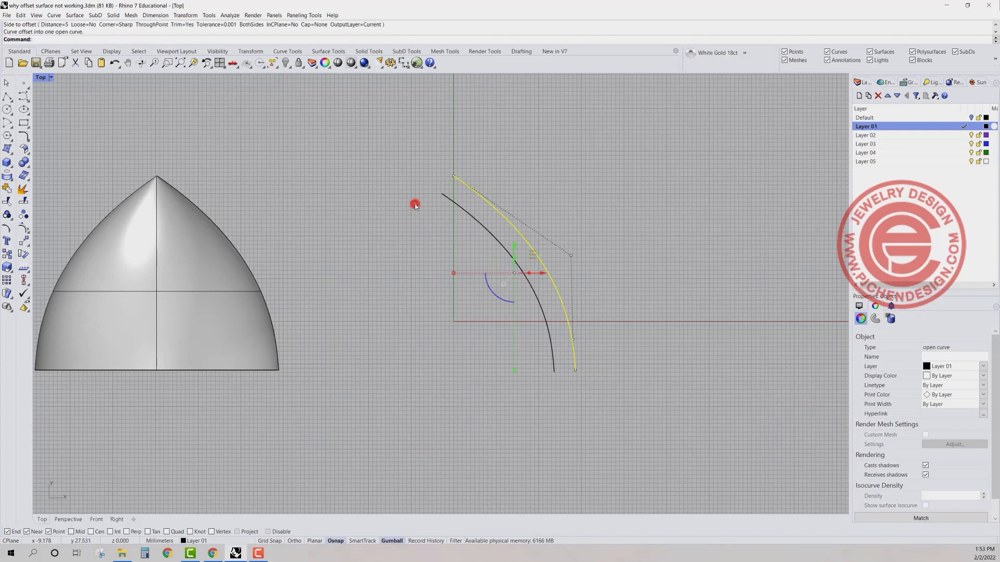
pyautogui.click(110, 100)
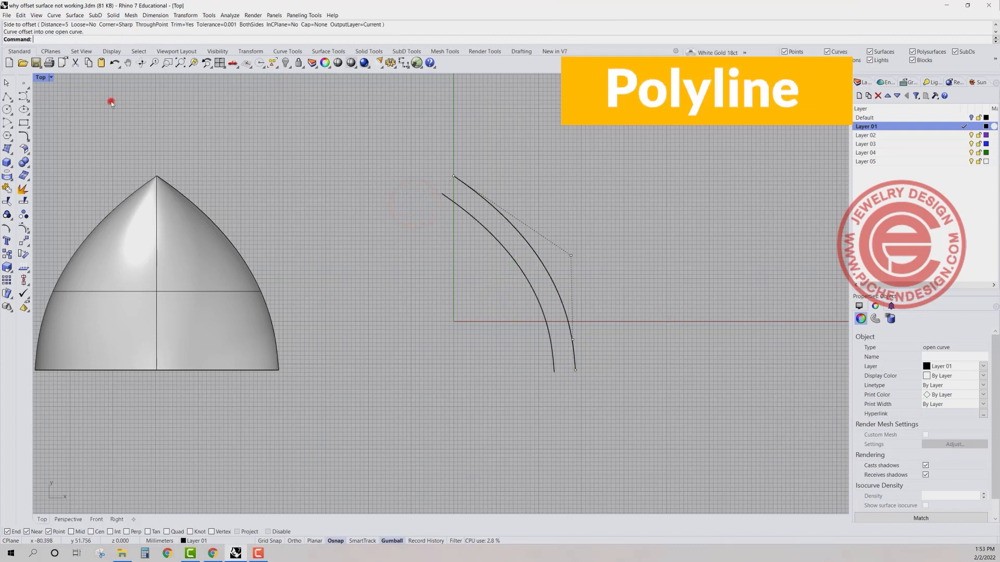
# Step: Draw a straight vertical polyline from the profile's upper endpoint down the Y axis, past the inner offset curve
pyautogui.click(7, 96)
pyautogui.click(453, 176)
pyautogui.press('F8')
pyautogui.click(454, 235)
pyautogui.press('Return')
pyautogui.scroll(3, 445, 209)
# Step: Trim the offset curve's overhang beyond the vertical line, then delete that cutting line
pyautogui.click(456, 209)
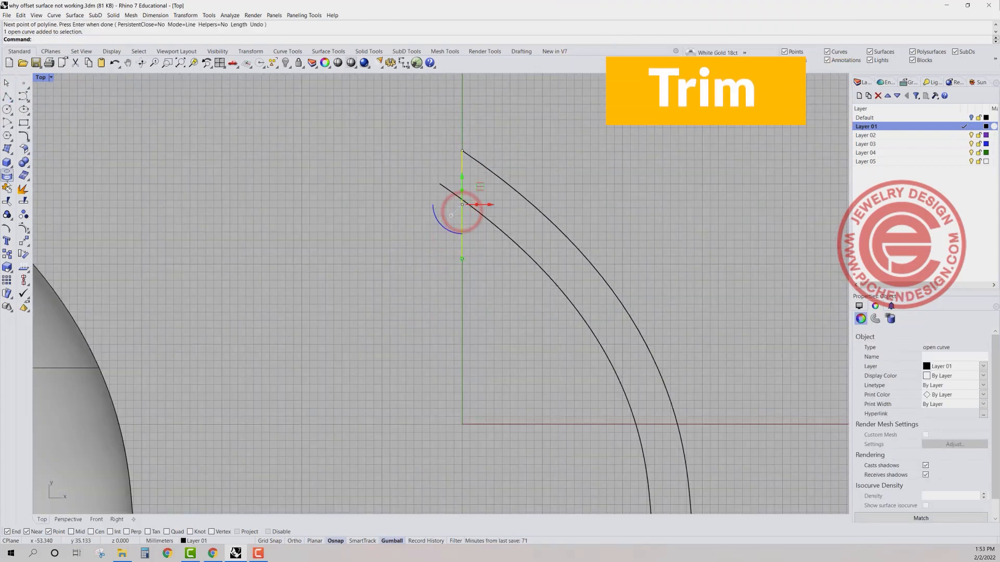
pyautogui.click(6, 200)
pyautogui.click(453, 201)
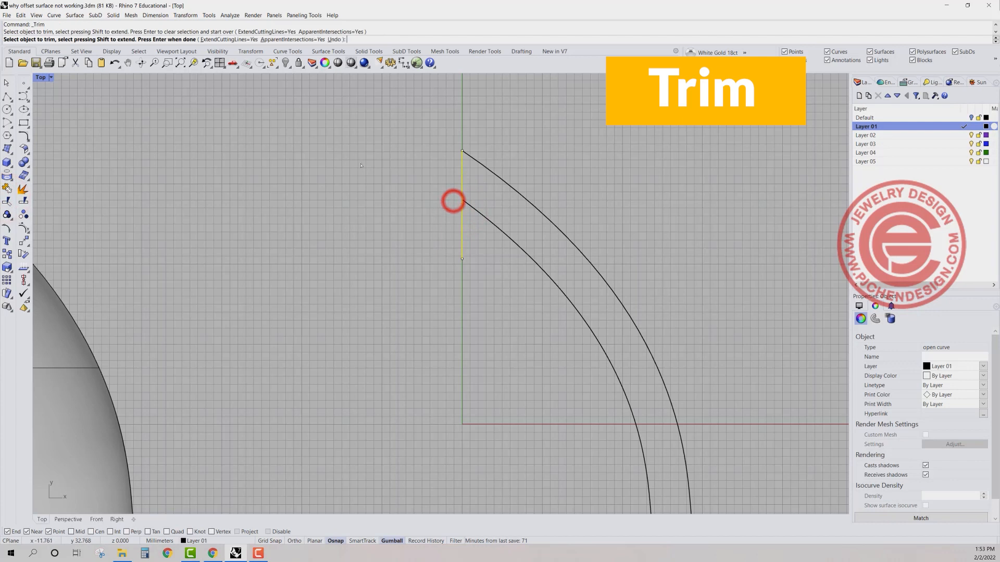
pyautogui.press('Return')
pyautogui.moveTo(492, 284); pyautogui.dragTo(414, 239)
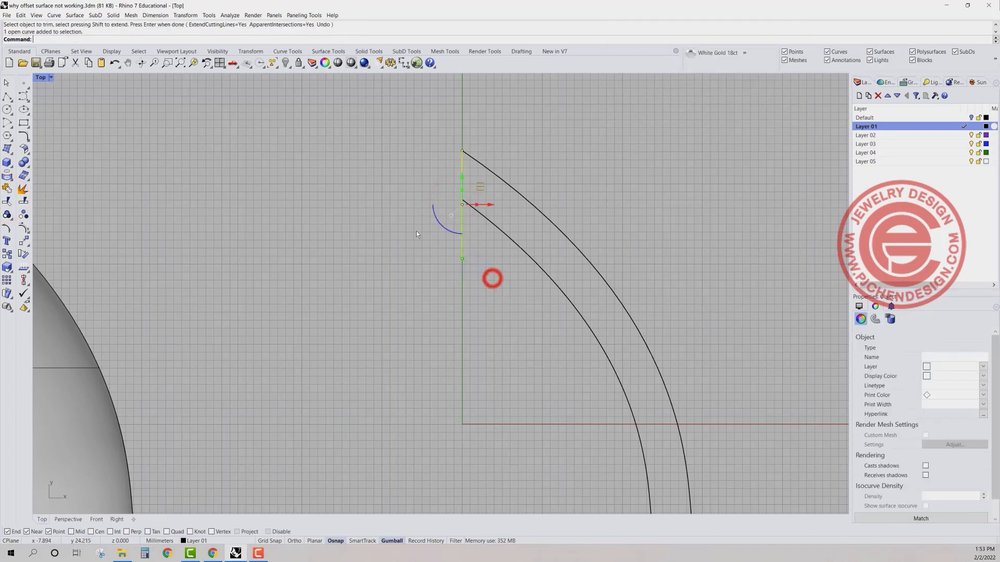
pyautogui.press('Delete')
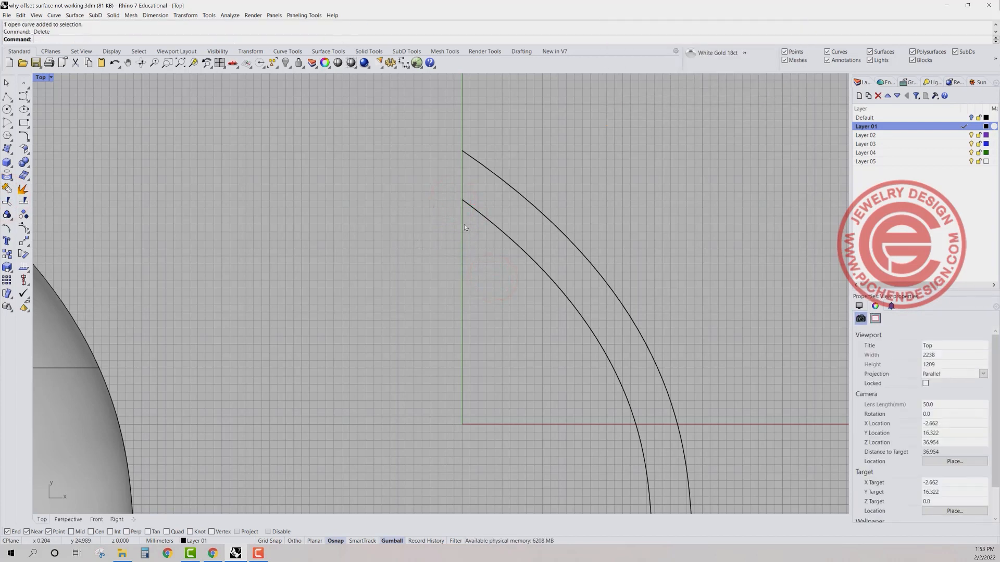
# Step: Draw a polyline segment connecting the lower endpoints of the inner and outer profile curves
pyautogui.scroll(-3, 465, 228)
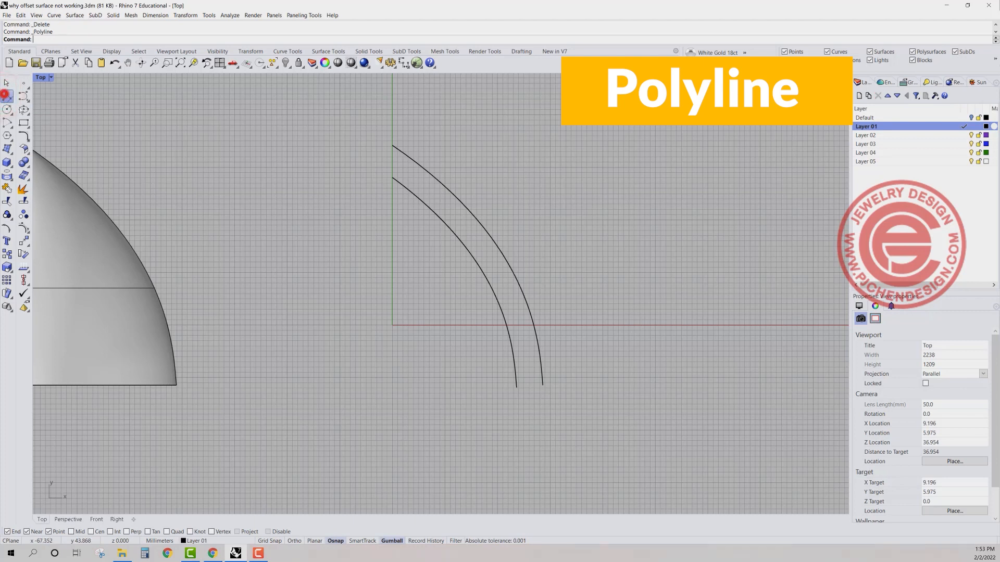
pyautogui.click(7, 95)
pyautogui.click(516, 388)
pyautogui.click(545, 386)
pyautogui.press('Return')
# Step: Join the inner curve, the outer curve and the connecting segment into one open profile
pyautogui.moveTo(604, 416); pyautogui.dragTo(469, 341)
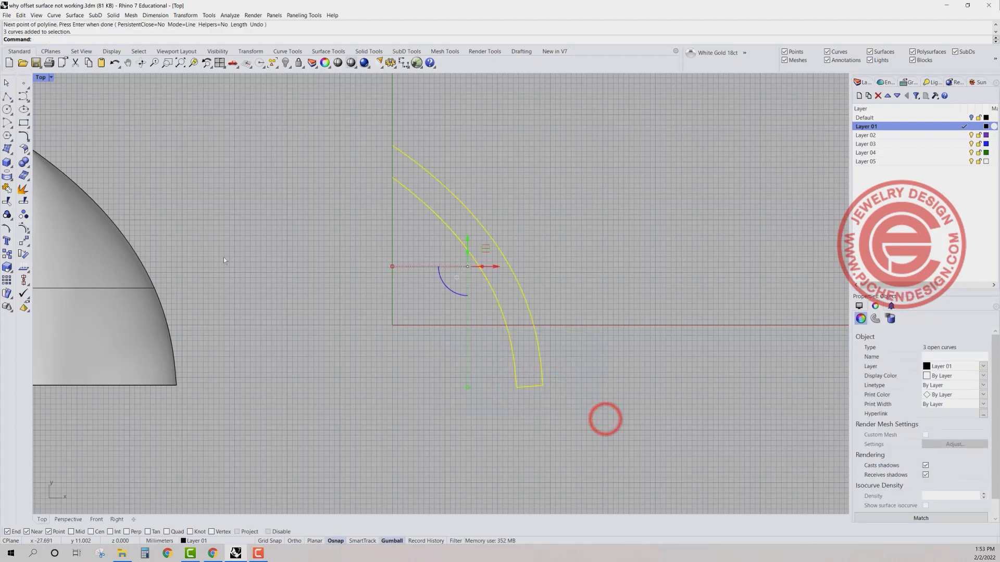
pyautogui.click(7, 189)
pyautogui.scroll(-3, 395, 298)
pyautogui.moveTo(396, 298); pyautogui.dragTo(444, 297, button='right')
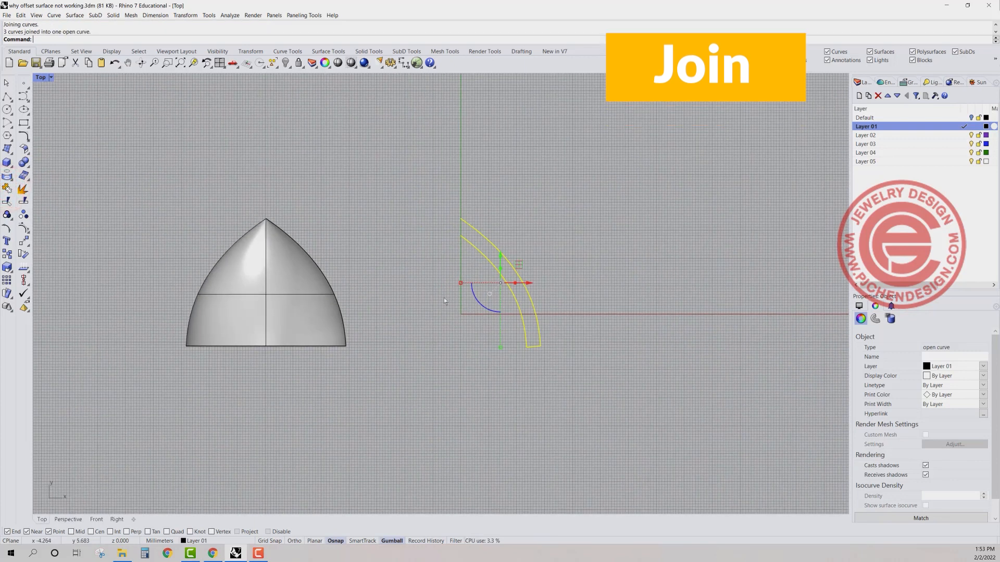
pyautogui.click(428, 281)
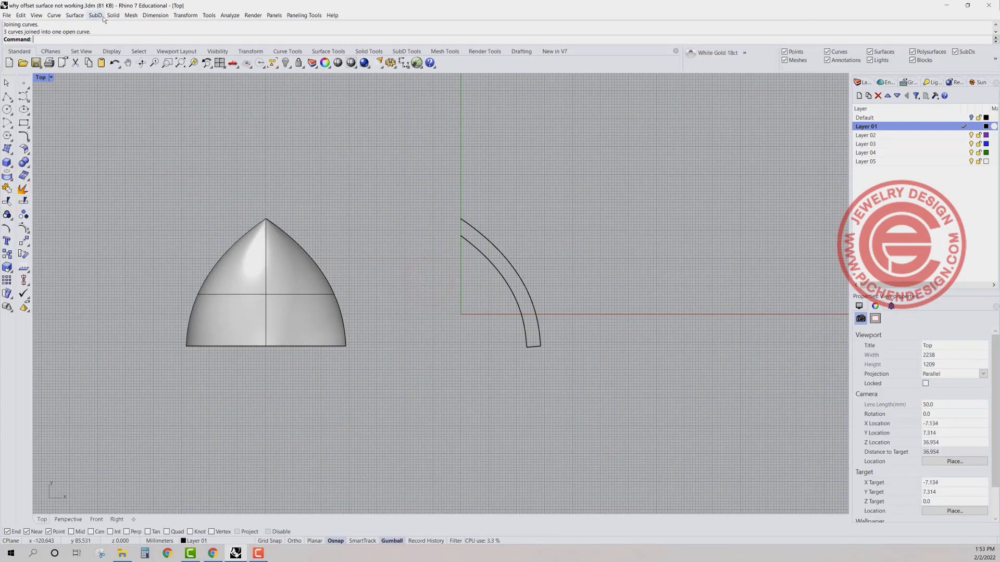
# Step: Revolve the joined profile 360 degrees about the vertical axis through its upper endpoint and inspect the tip in Perspective
pyautogui.click(76, 16)
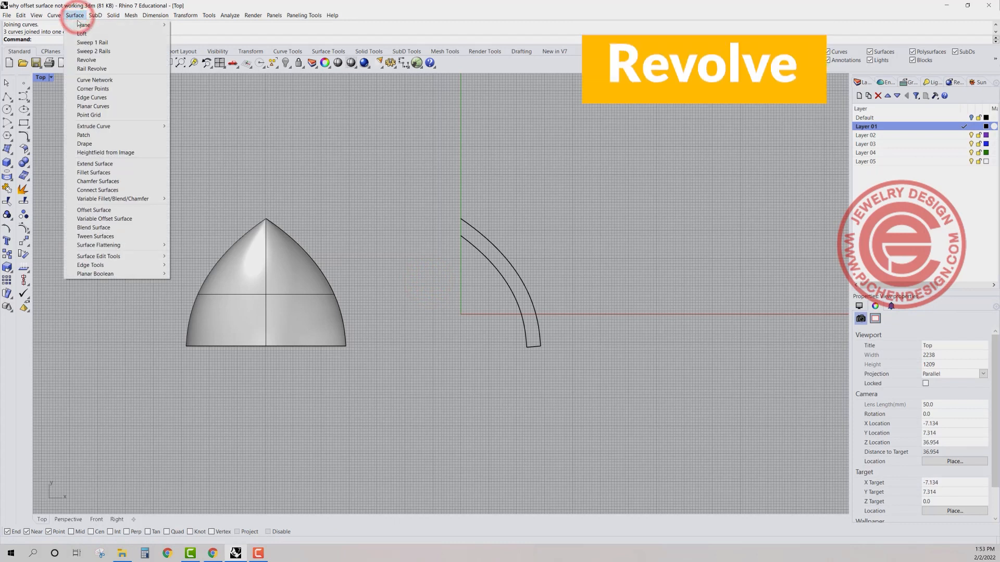
pyautogui.click(77, 60)
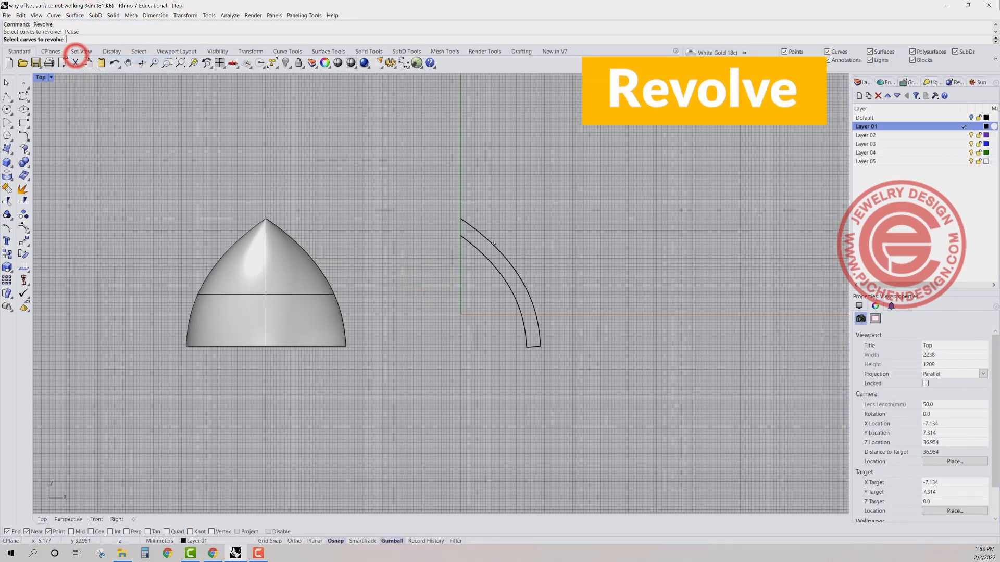
pyautogui.click(467, 226)
pyautogui.press('Return')
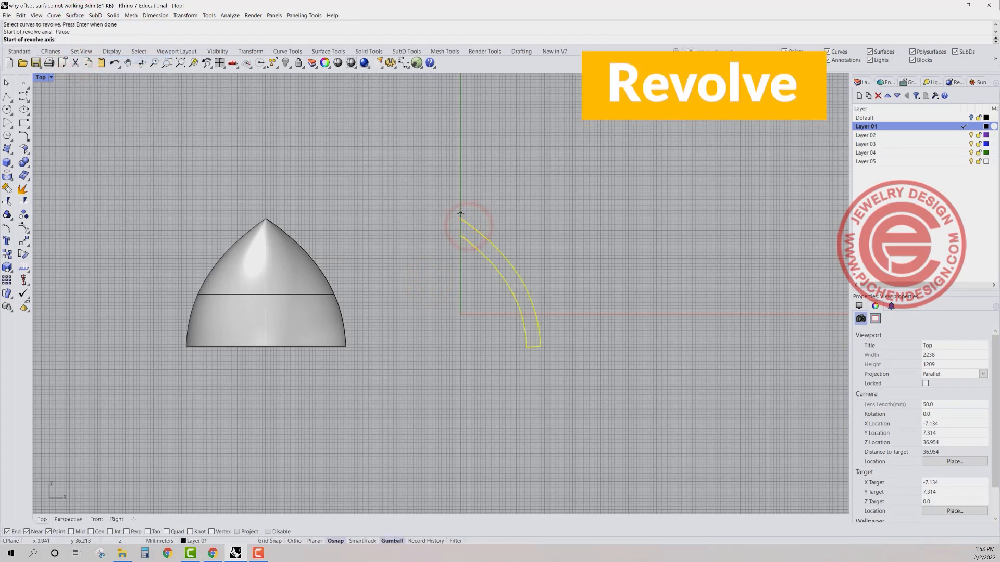
pyautogui.click(461, 219)
pyautogui.click(459, 319)
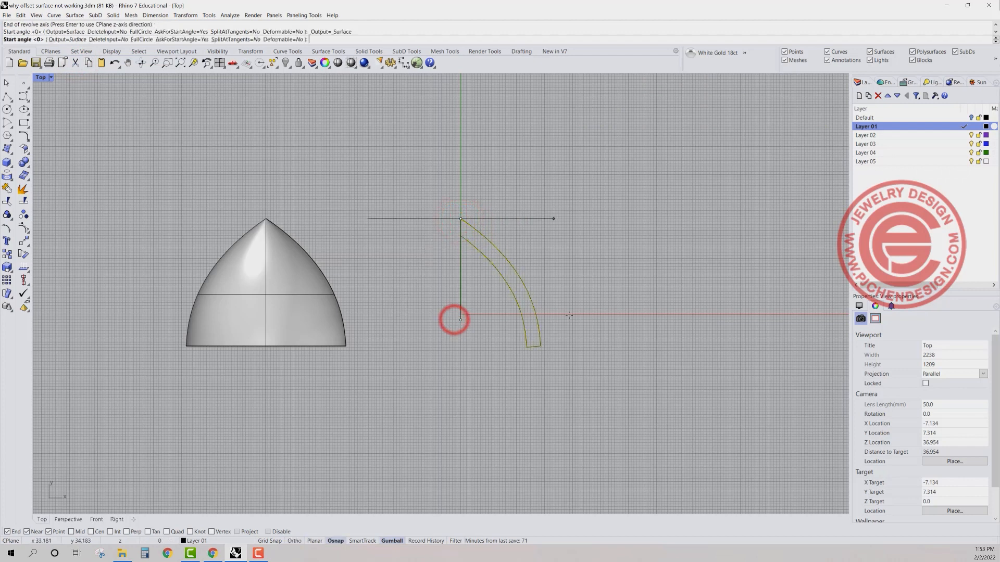
pyautogui.press('Return')
pyautogui.press('Return')
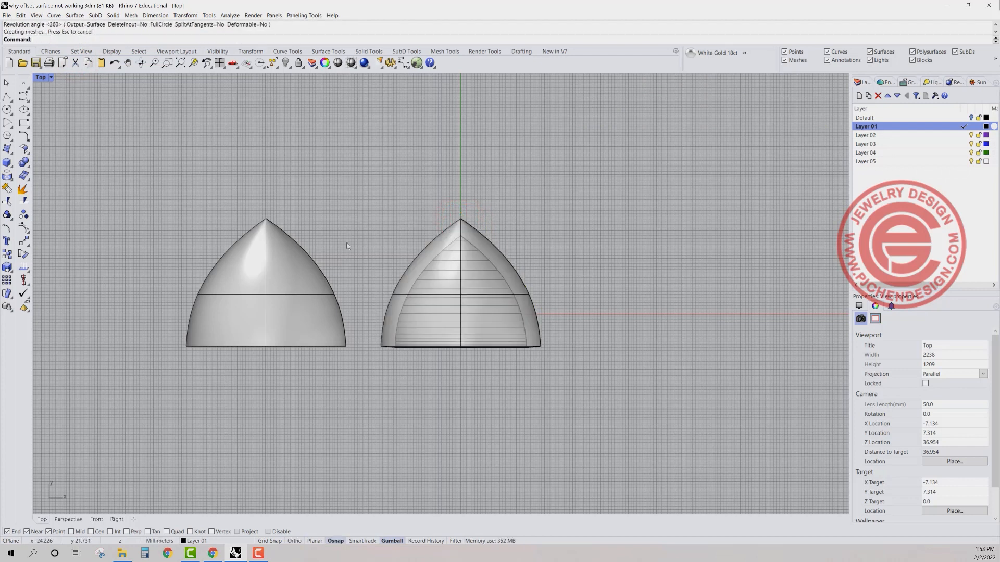
pyautogui.doubleClick(43, 78)
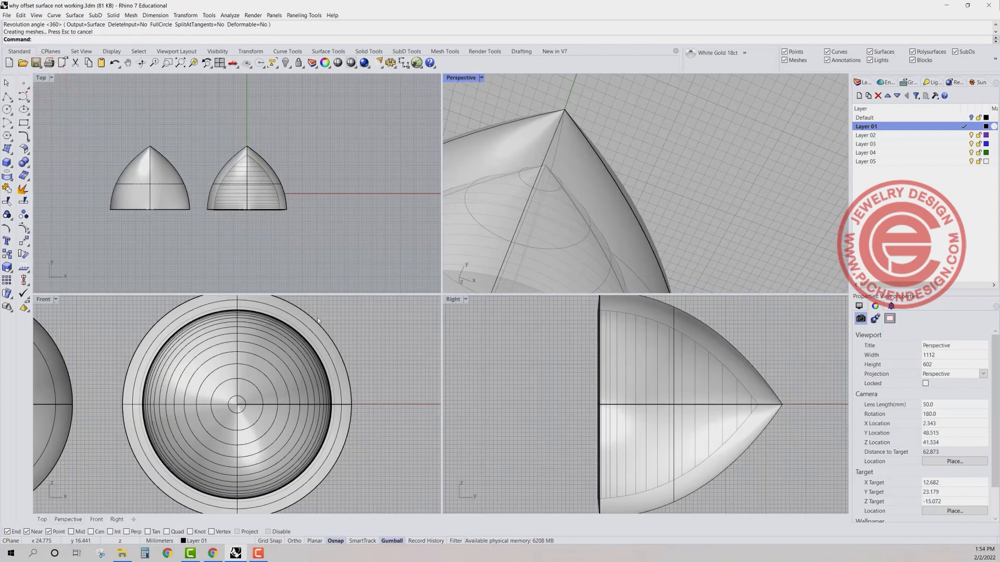
pyautogui.scroll(4, 266, 168)
pyautogui.scroll(-4, 620, 226)
pyautogui.moveTo(620, 227); pyautogui.dragTo(626, 194, button='right')
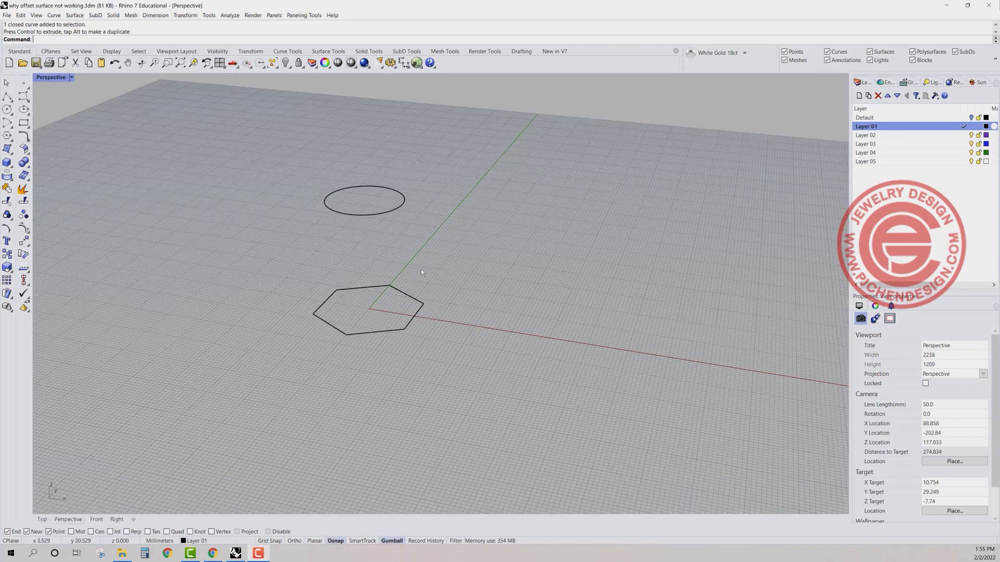
# Step: Loft a surface between the hexagon at the origin and the circle above it, keeping the default seam
pyautogui.moveTo(421, 270); pyautogui.dragTo(399, 279, button='right')
pyautogui.scroll(3, 405, 248)
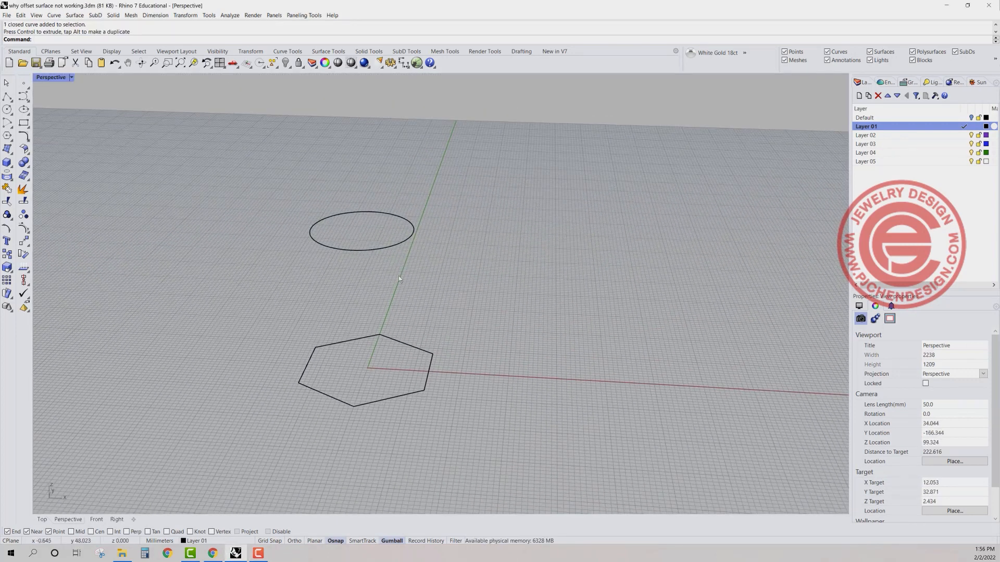
pyautogui.click(427, 386)
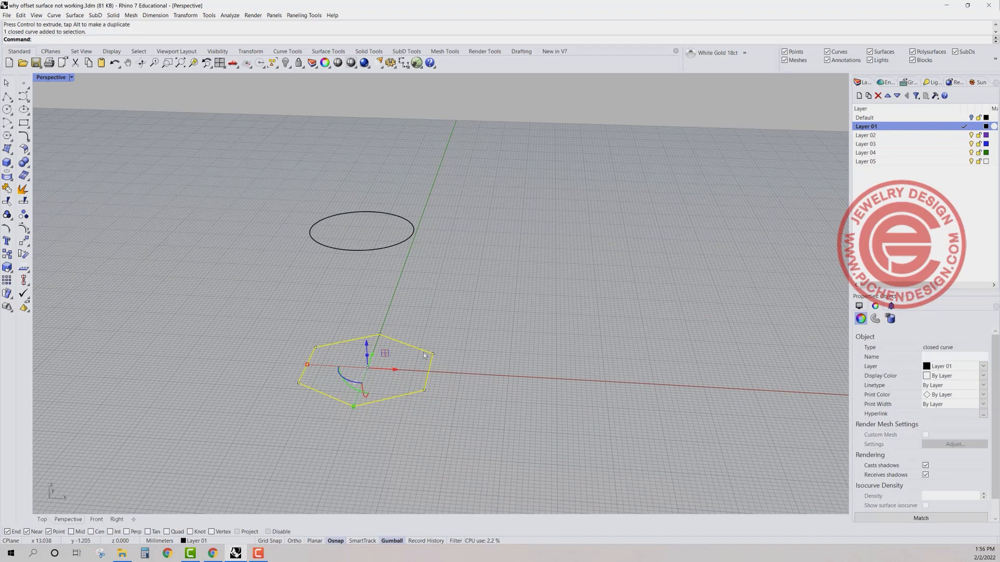
pyautogui.click(402, 242)
pyautogui.click(459, 249)
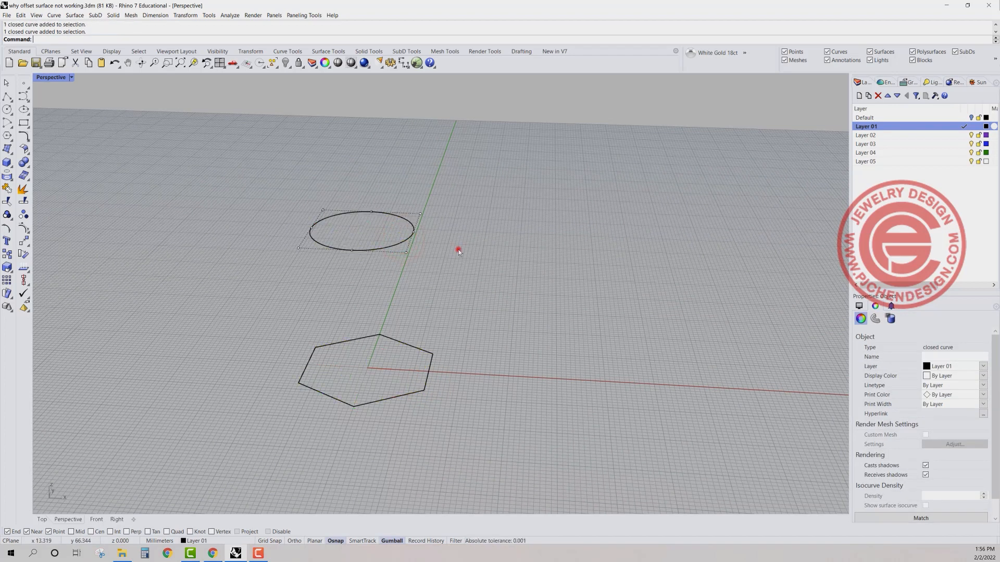
pyautogui.click(7, 149)
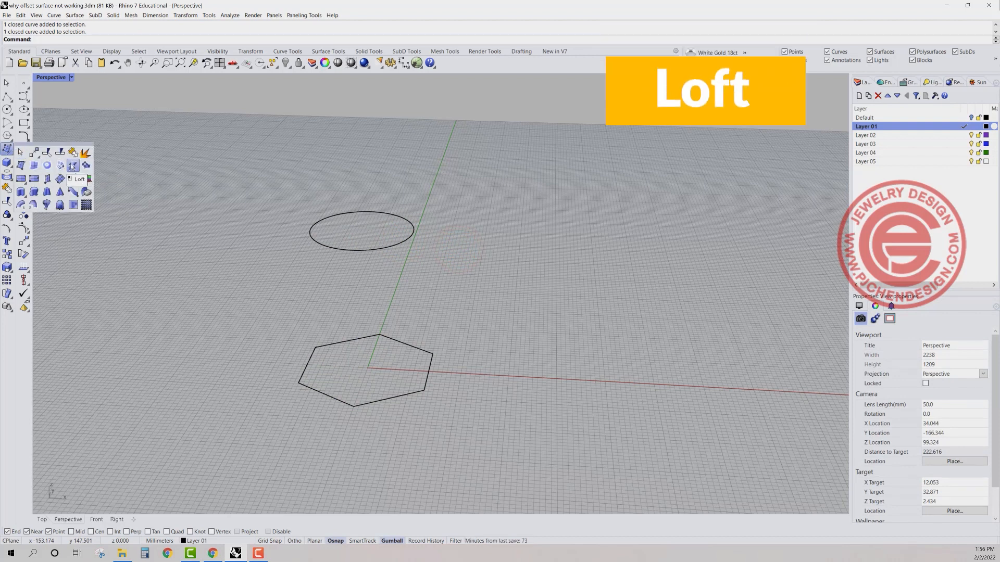
pyautogui.click(72, 166)
pyautogui.click(430, 366)
pyautogui.click(402, 242)
pyautogui.press('Return')
pyautogui.press('Return')
pyautogui.click(575, 327)
# Step: Offset the lofted polysurface outward with Offset Surface, using distance 5, Corner=Round and Solid=Yes
pyautogui.moveTo(374, 292); pyautogui.dragTo(446, 293, button='right')
pyautogui.scroll(3, 409, 281)
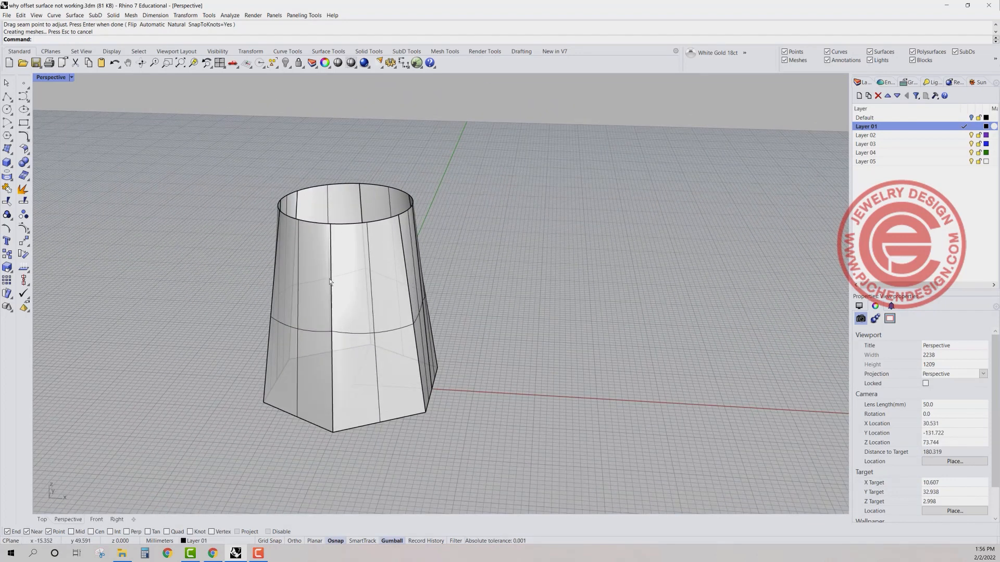
pyautogui.moveTo(332, 297); pyautogui.dragTo(374, 266, button='right')
pyautogui.scroll(-2, 369, 261)
pyautogui.scroll(2, 342, 252)
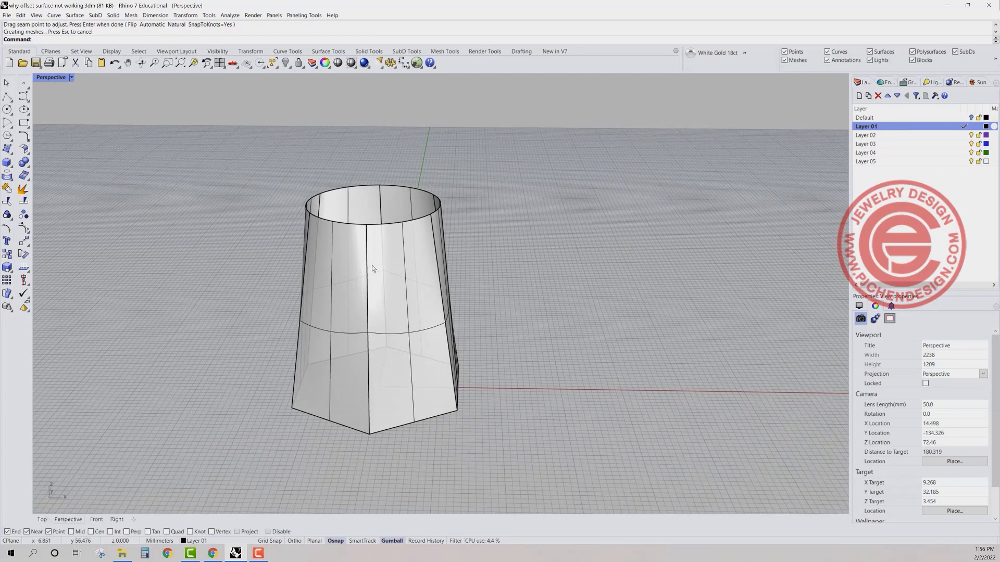
pyautogui.click(372, 267)
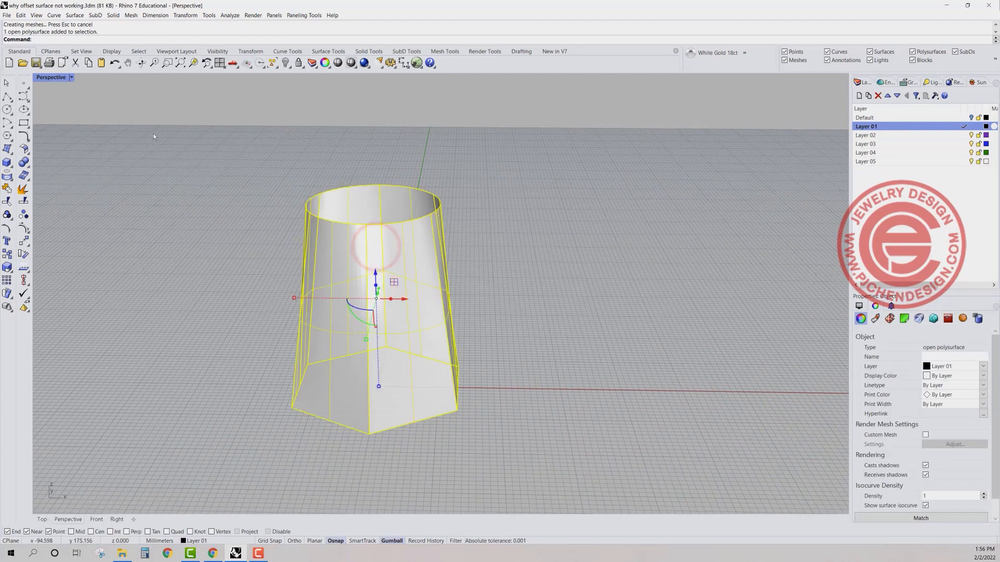
pyautogui.click(24, 151)
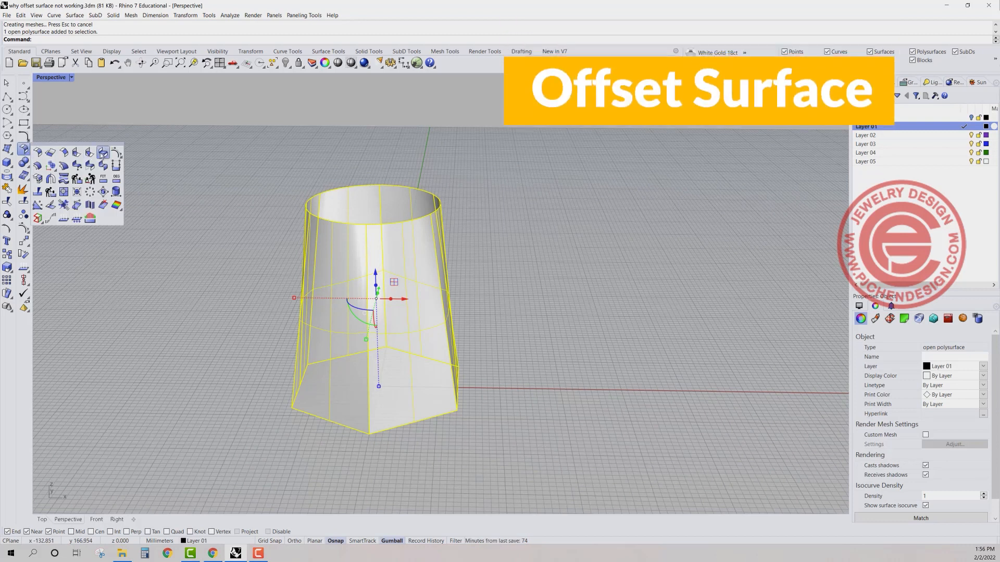
pyautogui.click(37, 165)
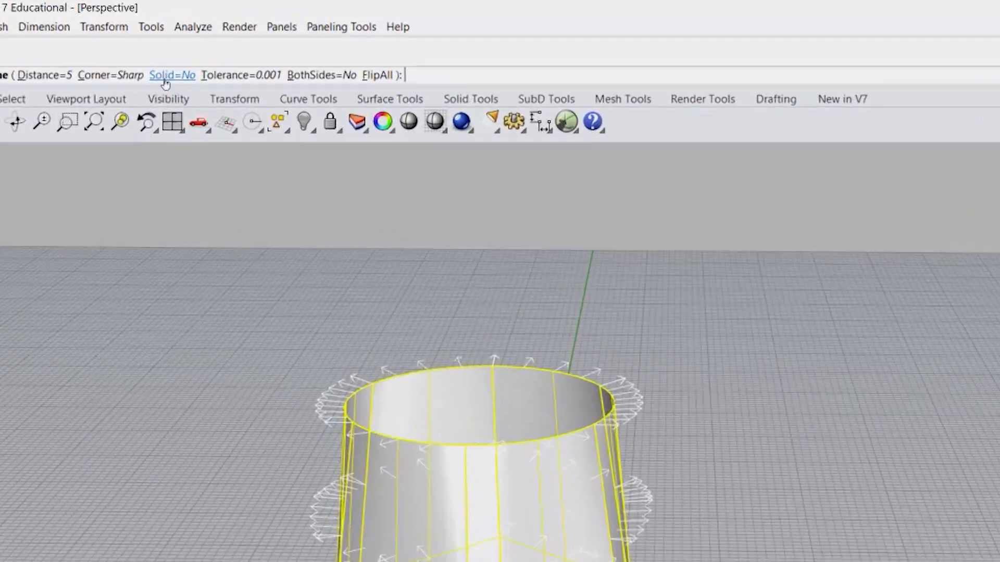
pyautogui.click(172, 77)
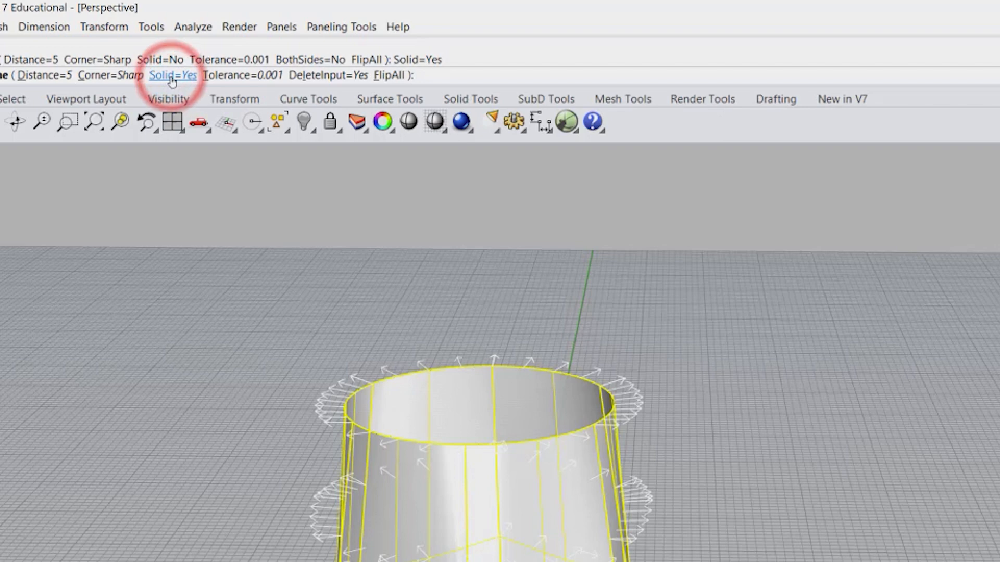
pyautogui.click(116, 76)
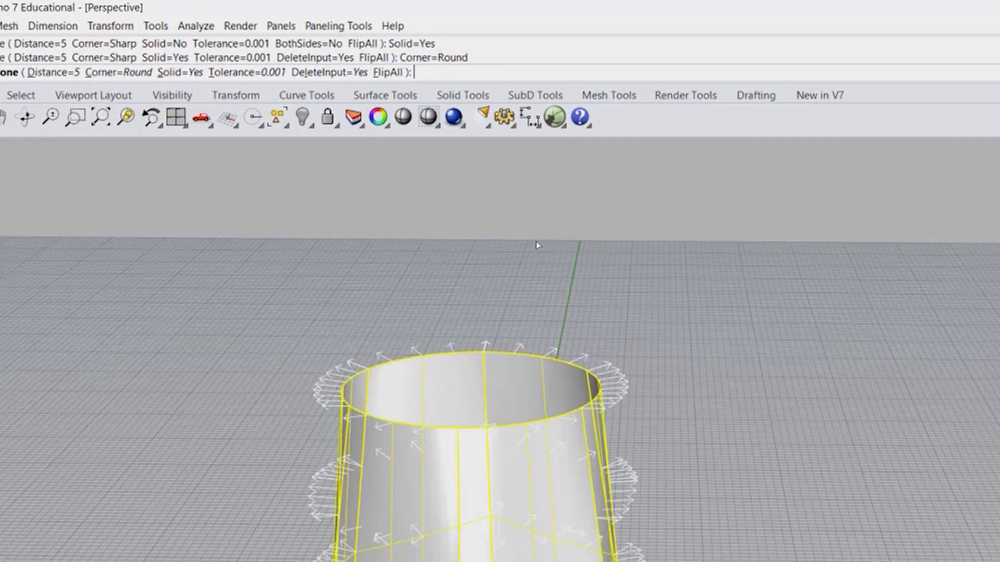
pyautogui.press('Return')
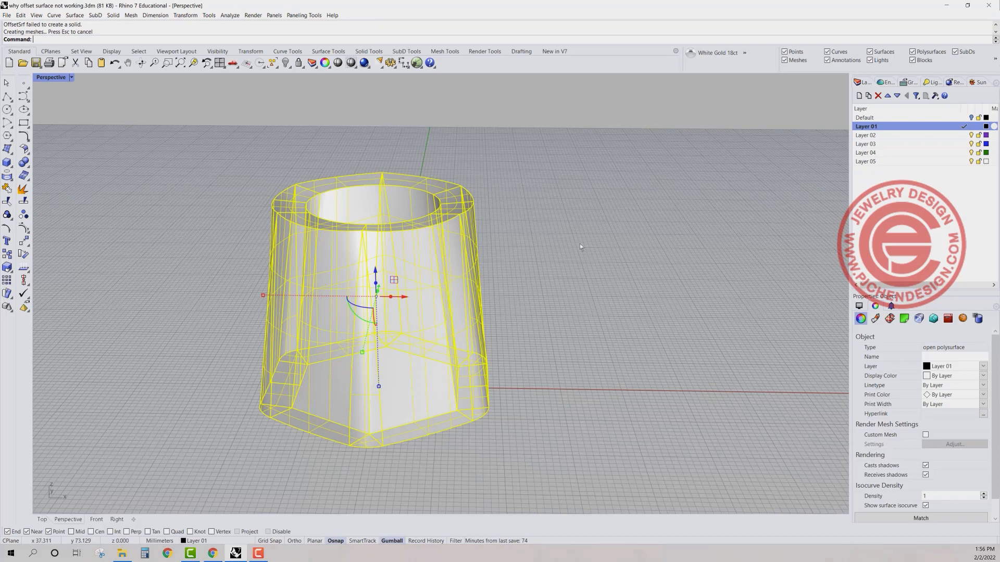
# Step: Select the offset polysurface and check its object type in the properties
pyautogui.click(579, 244)
pyautogui.moveTo(499, 366); pyautogui.dragTo(473, 371, button='right')
pyautogui.click(390, 329)
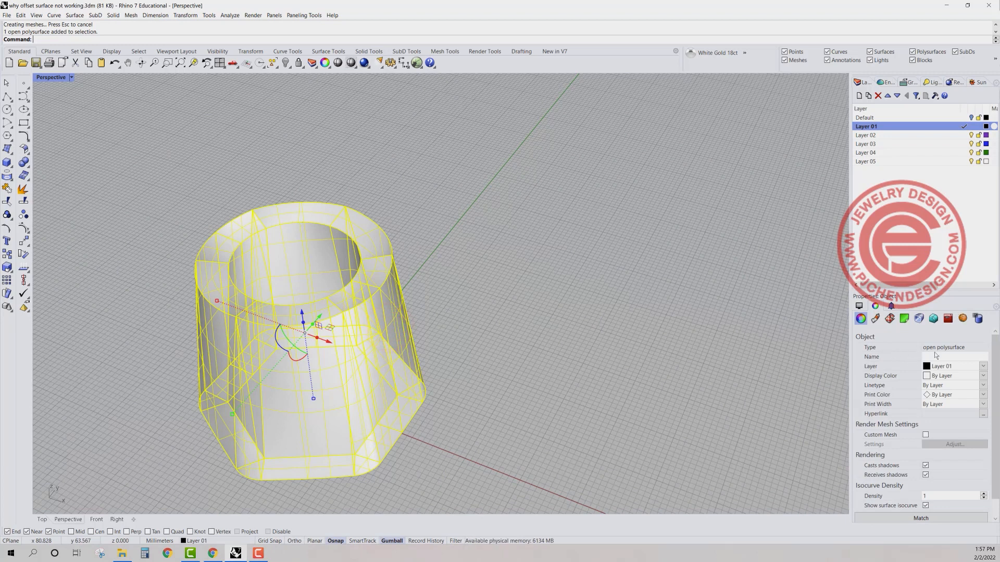
# Step: Run Show Edges on the outward-offset polysurface to highlight its naked edges
pyautogui.moveTo(514, 354); pyautogui.dragTo(514, 307, button='right')
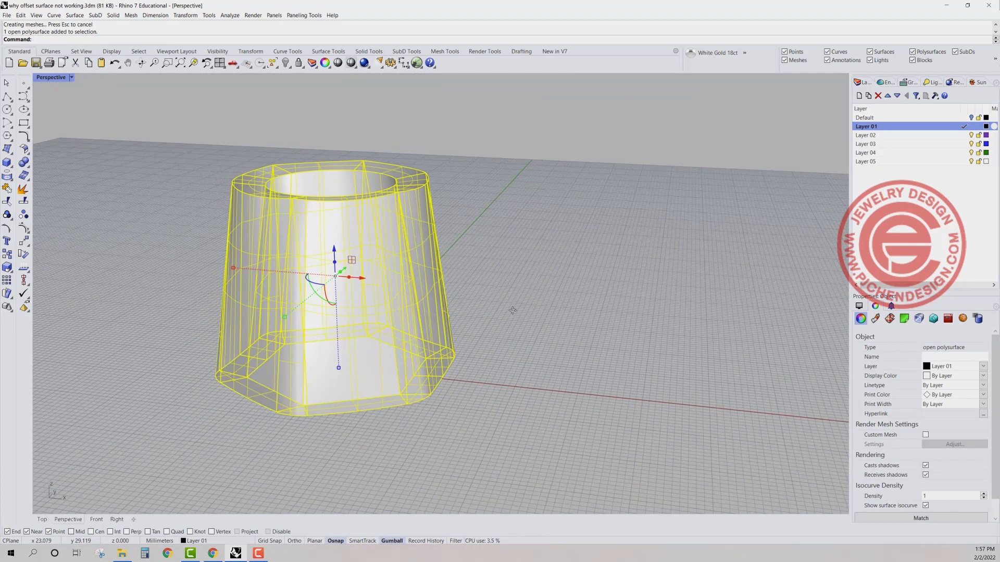
pyautogui.click(514, 306)
pyautogui.moveTo(342, 208); pyautogui.dragTo(354, 216, button='right')
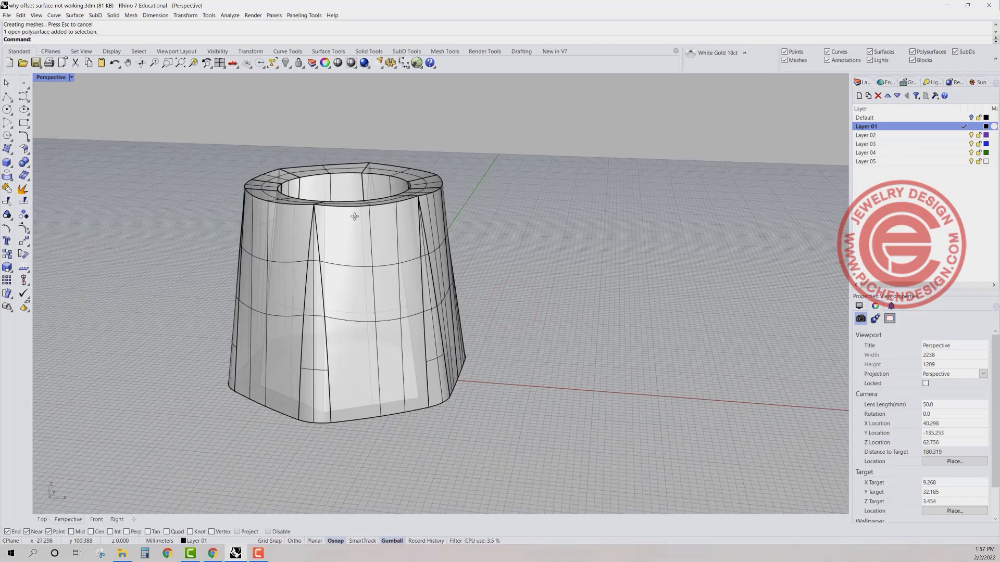
pyautogui.click(355, 216)
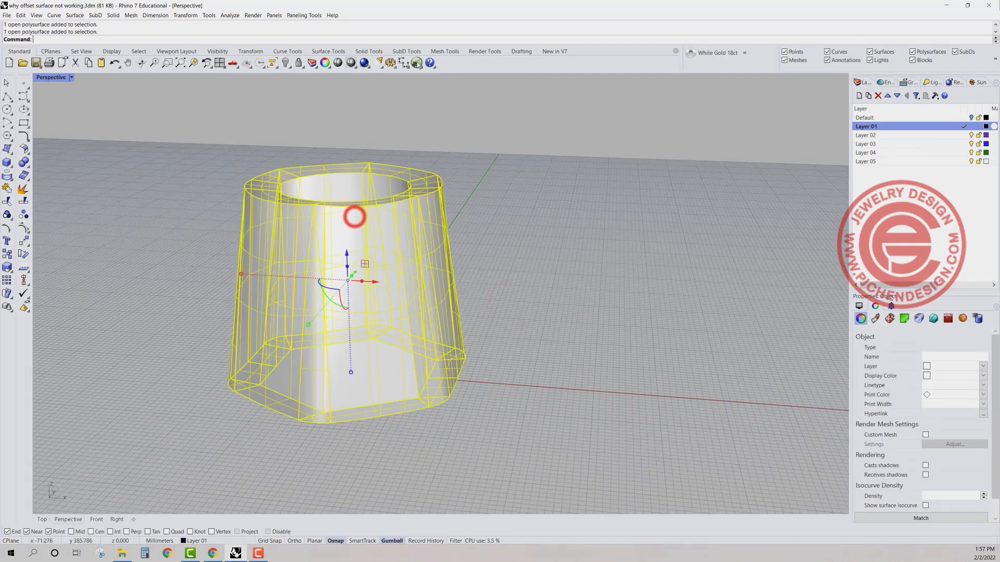
pyautogui.click(230, 15)
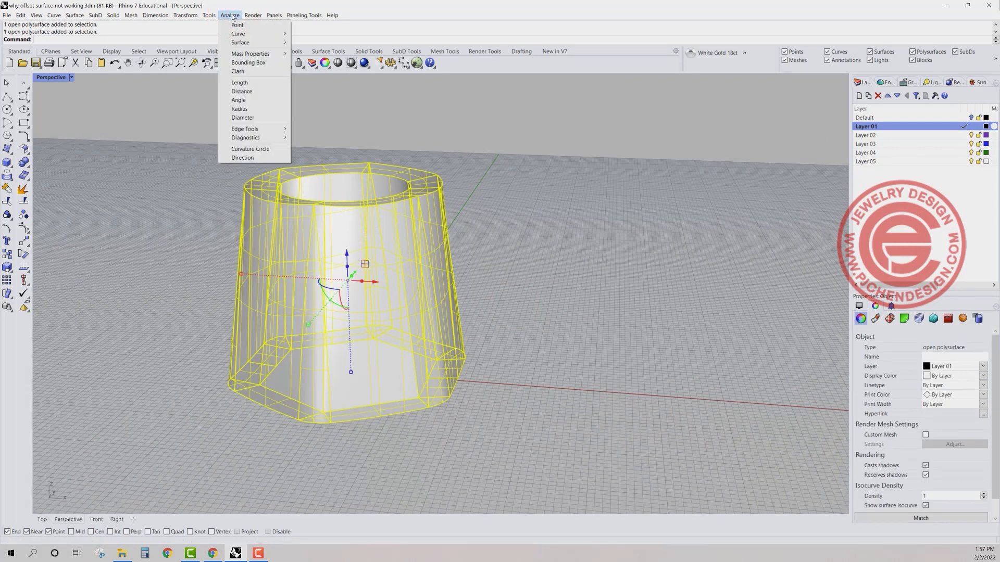
pyautogui.moveTo(250, 130)
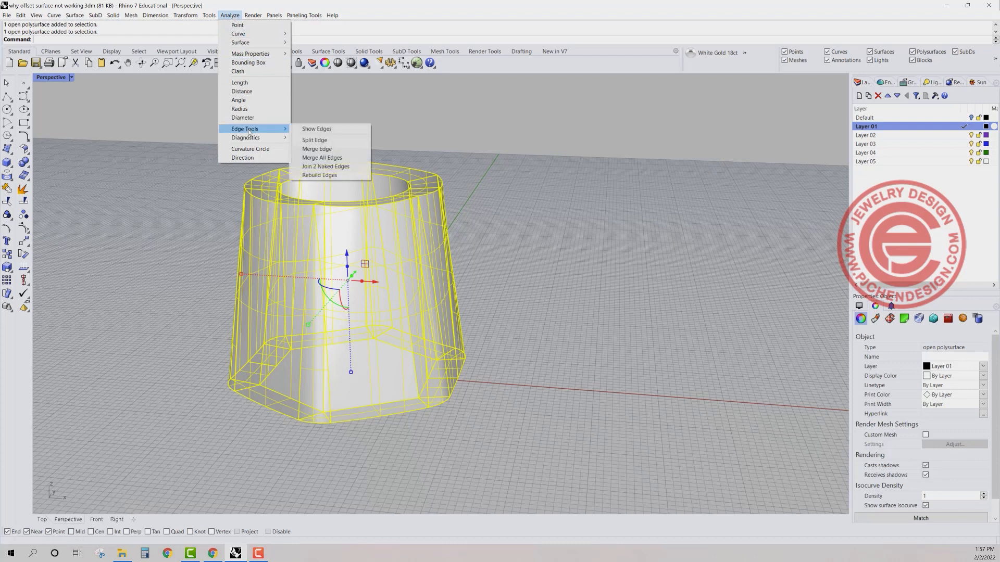
pyautogui.click(333, 128)
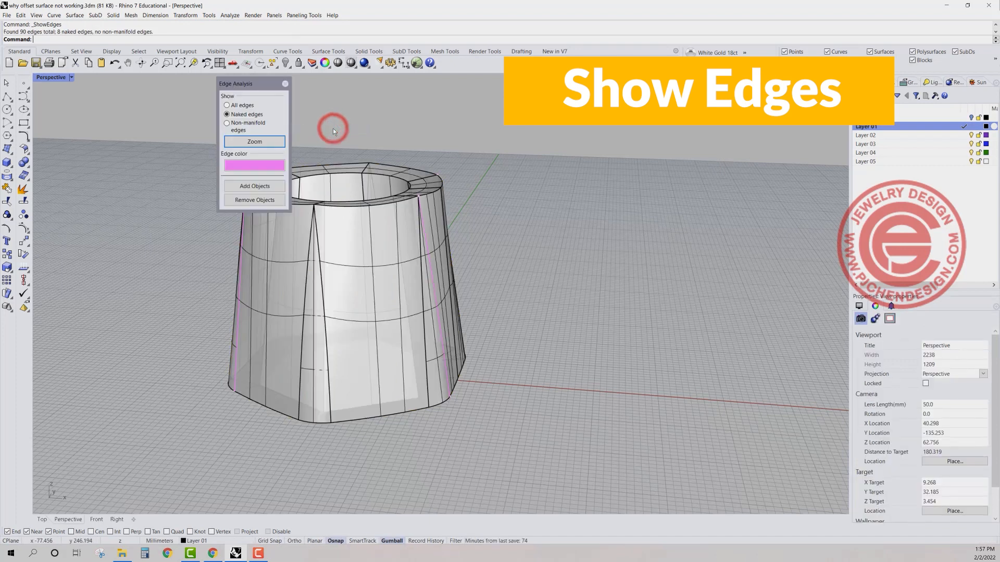
# Step: Inspect the highlighted naked edges along the offset's corners, up close at the circular rim and from several sides
pyautogui.moveTo(258, 85); pyautogui.dragTo(154, 84)
pyautogui.moveTo(267, 211); pyautogui.dragTo(321, 224, button='right')
pyautogui.scroll(8, 510, 298)
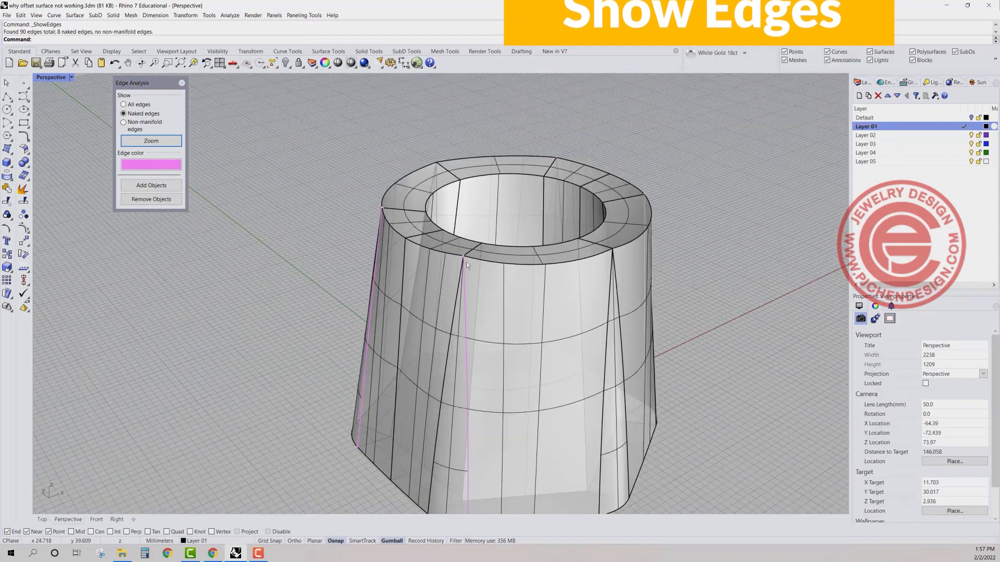
pyautogui.scroll(3, 466, 248)
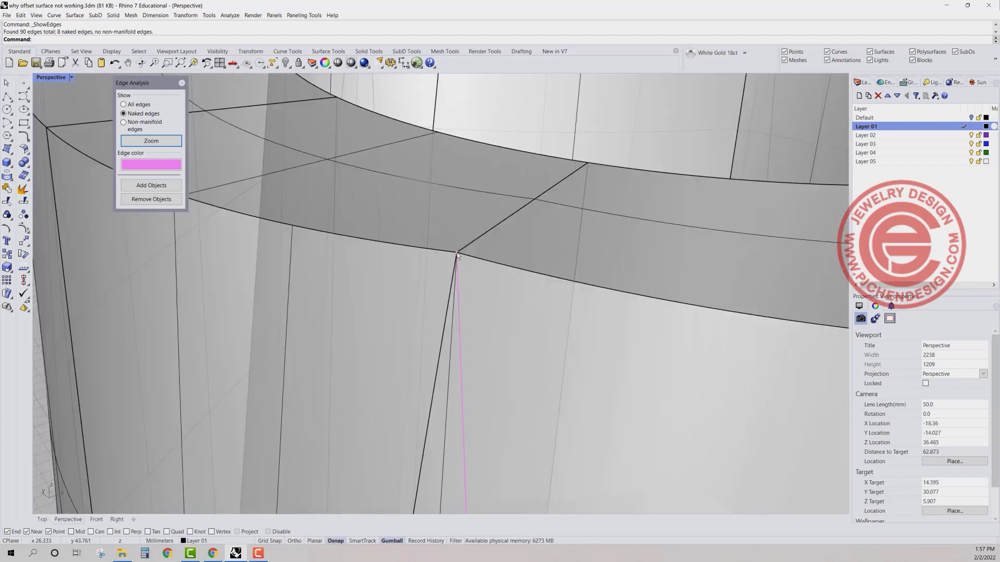
pyautogui.scroll(-8, 473, 283)
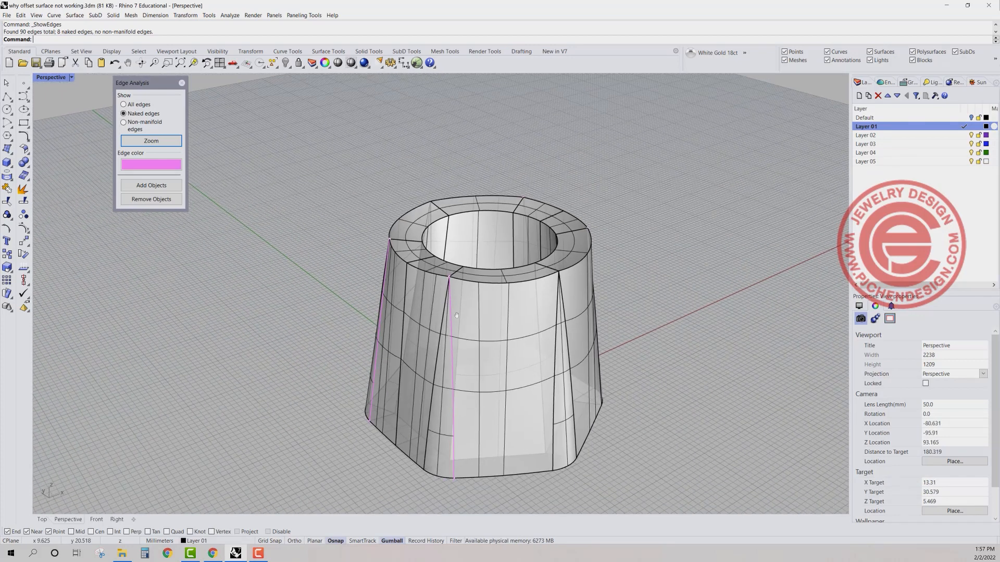
pyautogui.moveTo(601, 279); pyautogui.dragTo(579, 274, button='right')
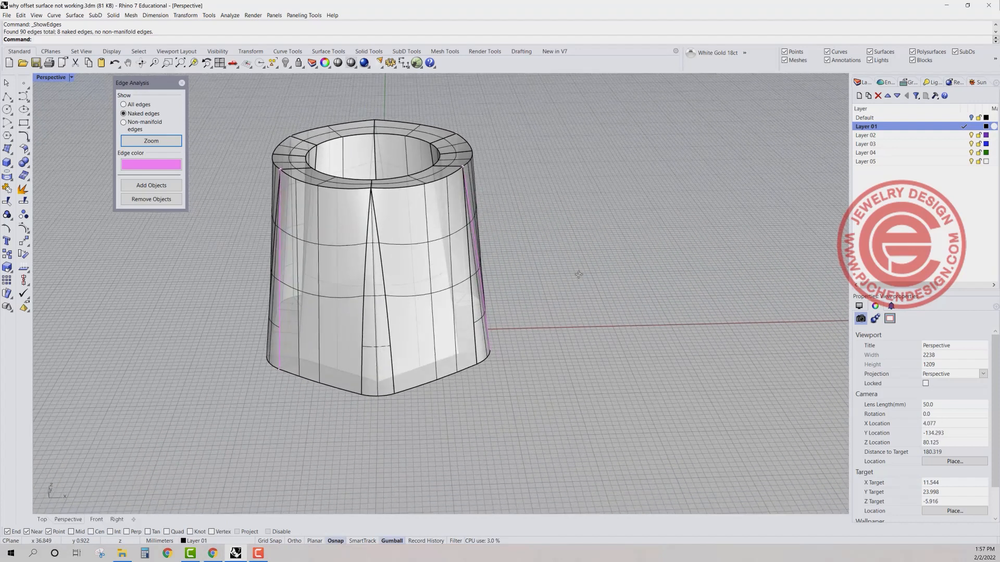
# Step: Close the edge analysis and undo the outward offset of the lofted polysurface
pyautogui.click(181, 84)
pyautogui.hotkey('ctrl', 'z')
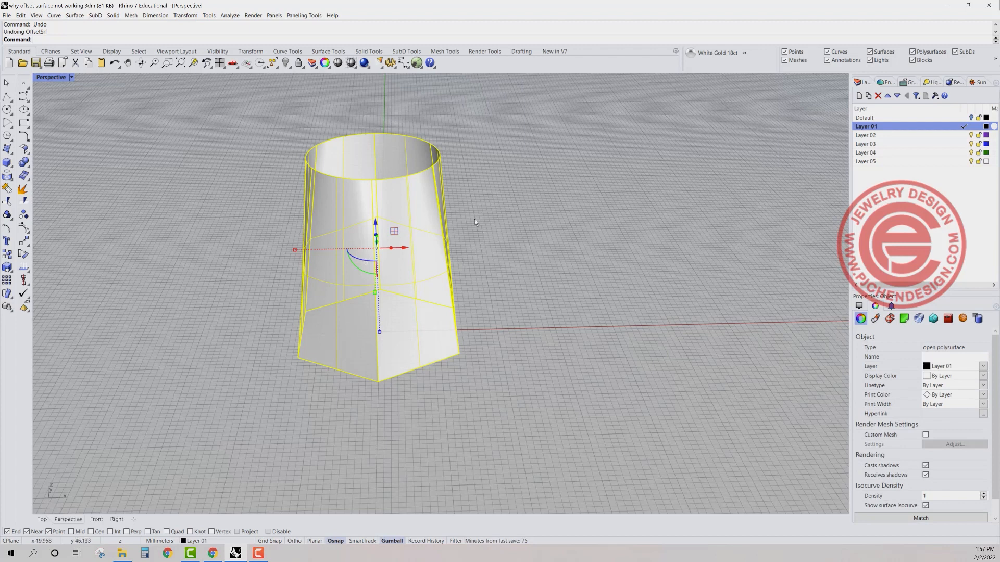
# Step: Try offsetting the lofted polysurface inward with Offset Surface, flipping all directions and using distance 5, Corner=Round and Solid=Yes
pyautogui.click(23, 149)
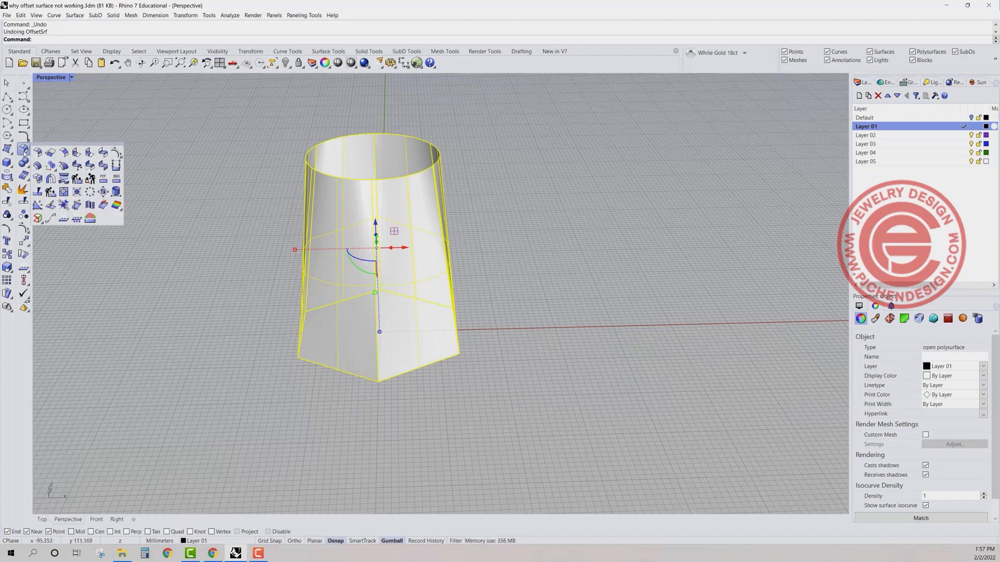
pyautogui.click(37, 165)
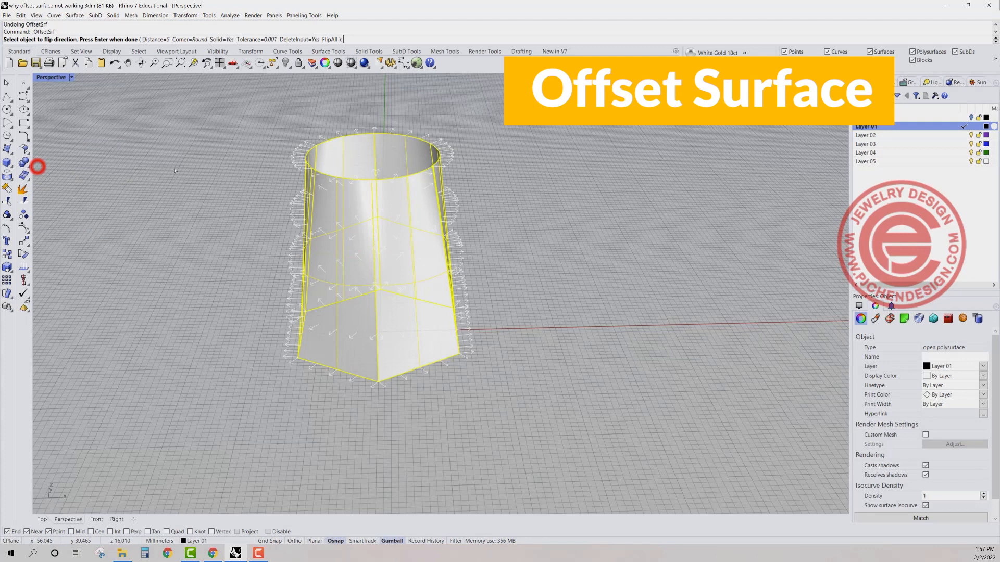
pyautogui.click(329, 39)
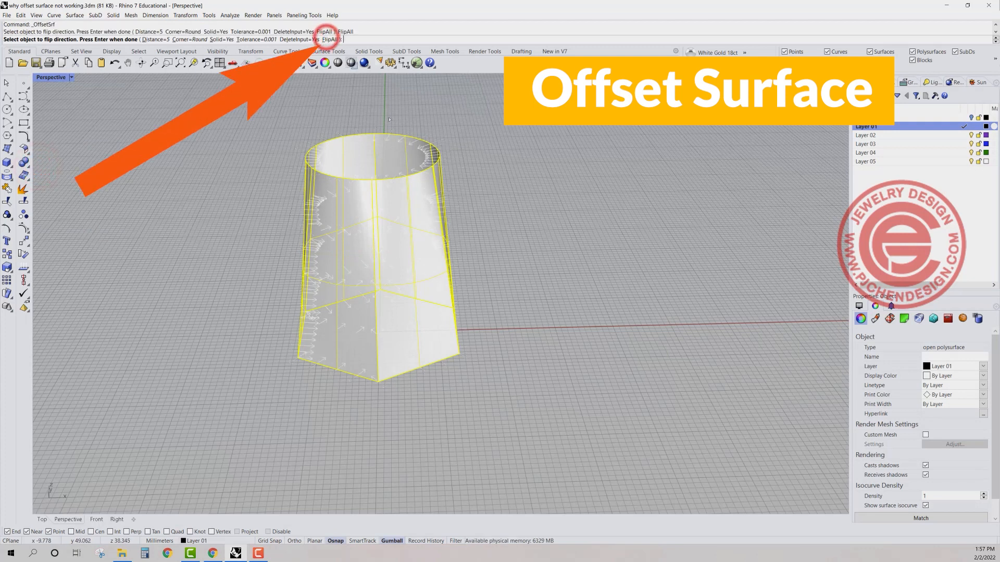
pyautogui.rightClick(408, 251)
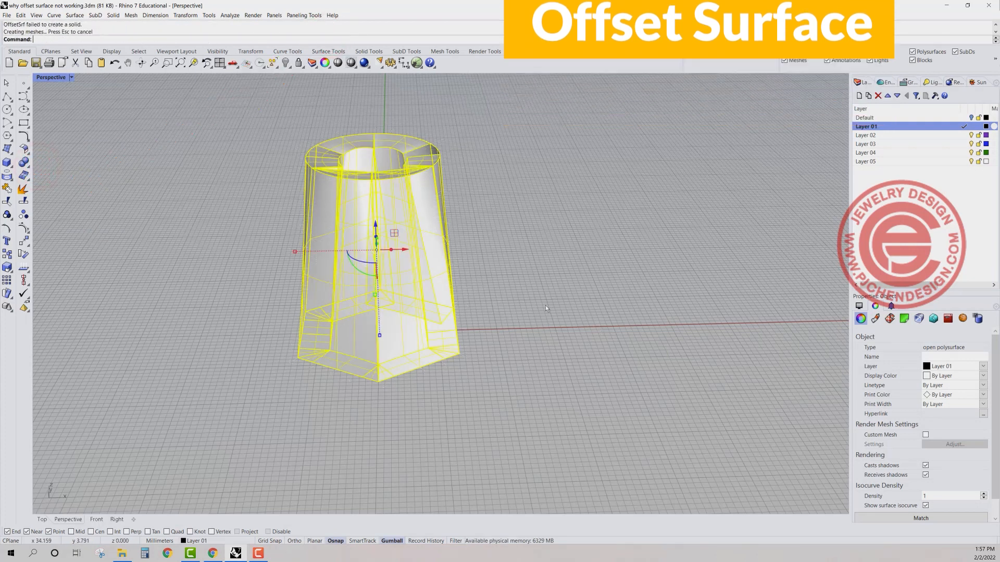
# Step: Examine the inward offset's rim and inner walls from above and from the side
pyautogui.click(541, 246)
pyautogui.moveTo(477, 180); pyautogui.dragTo(448, 274, button='right')
pyautogui.scroll(6, 433, 284)
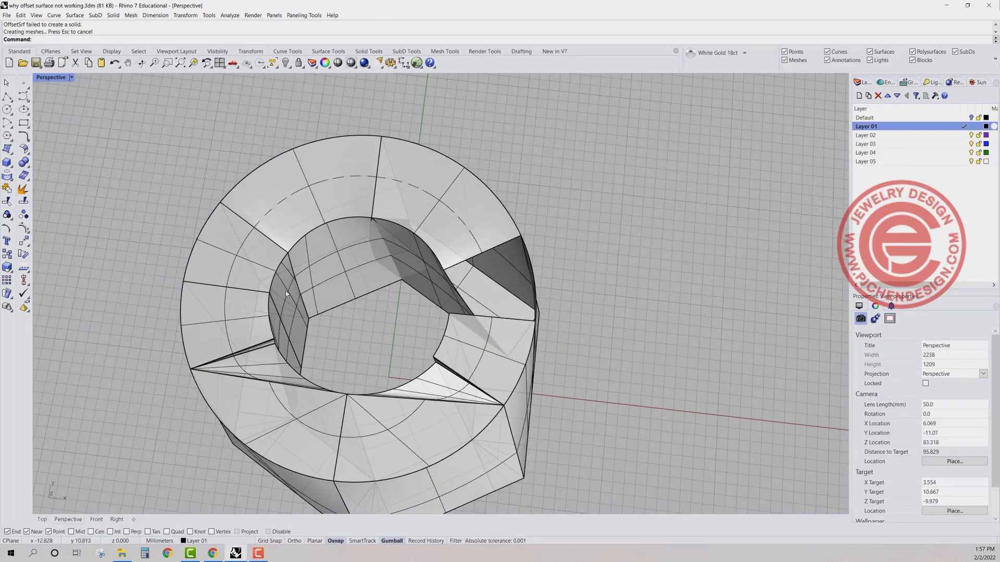
pyautogui.scroll(-1, 461, 270)
pyautogui.moveTo(446, 303); pyautogui.dragTo(456, 264, button='right')
pyautogui.scroll(-7, 442, 260)
pyautogui.moveTo(371, 336); pyautogui.dragTo(359, 279, button='right')
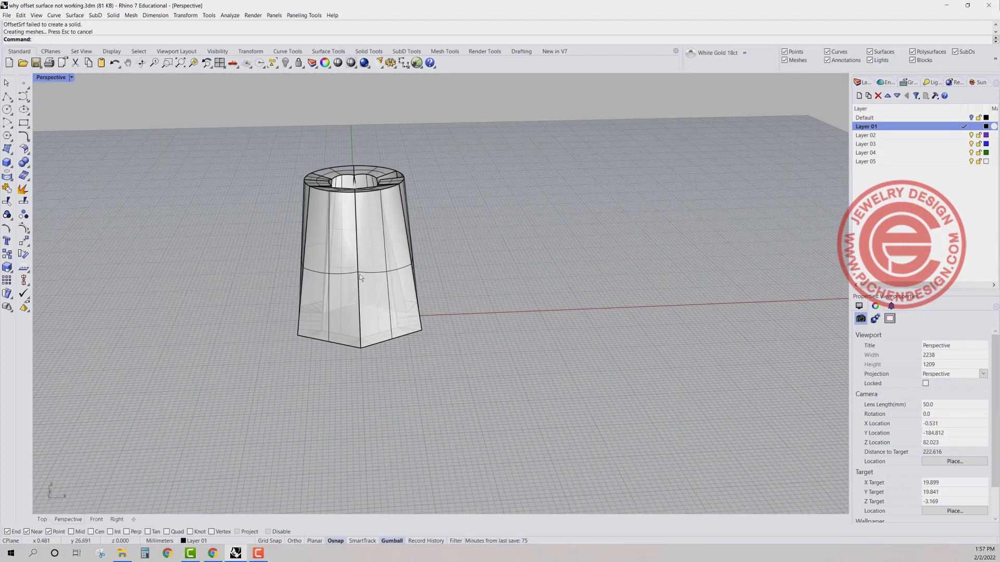
# Step: Undo the inward offset of the lofted polysurface
pyautogui.click(359, 274)
pyautogui.click(499, 231)
pyautogui.hotkey('ctrl', 'z')
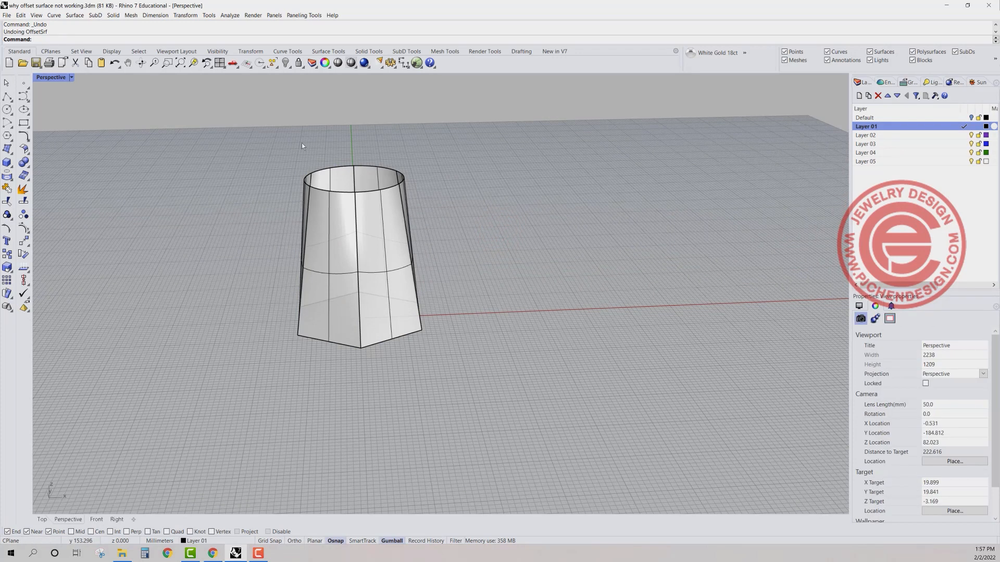
# Step: Offset the lofted polysurface outward with Offset Surface, using distance 5, Corner=Sharp and Solid=Yes
pyautogui.click(26, 150)
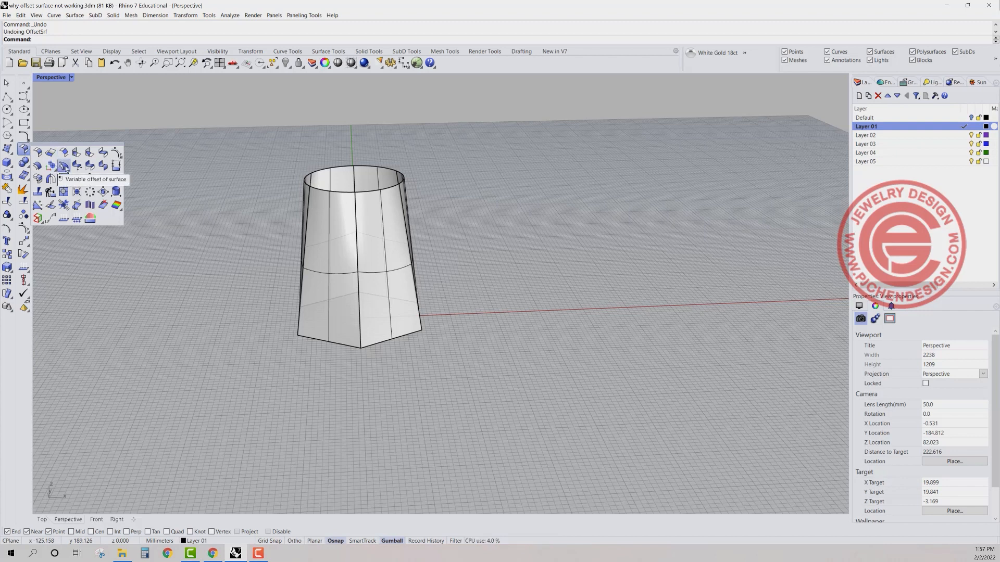
pyautogui.click(38, 167)
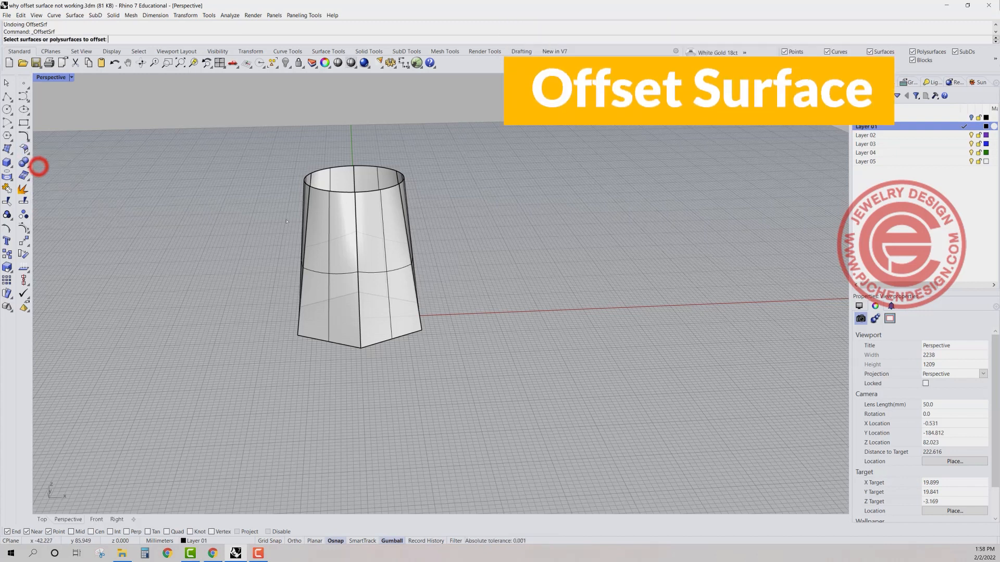
pyautogui.click(356, 234)
pyautogui.press('Return')
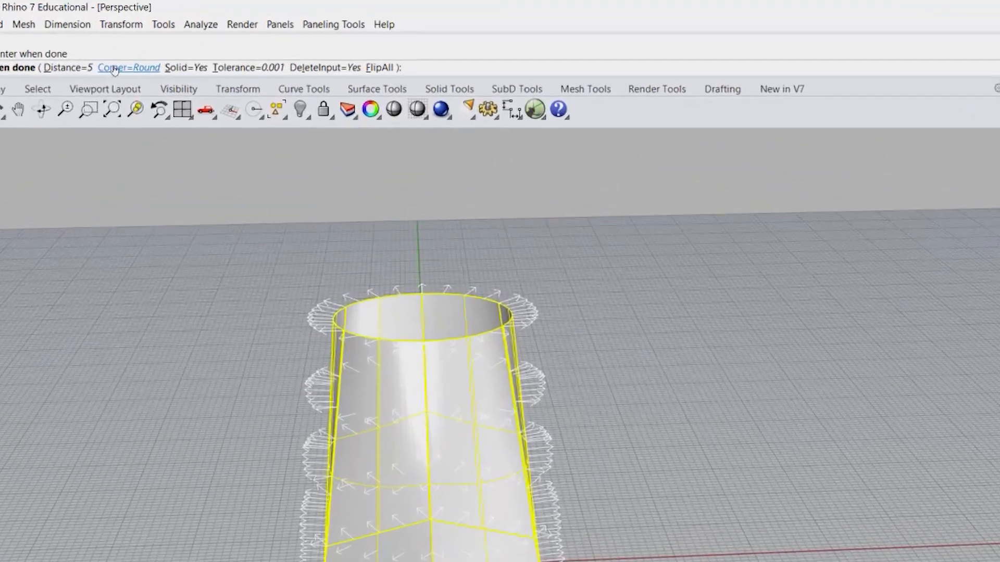
pyautogui.click(96, 78)
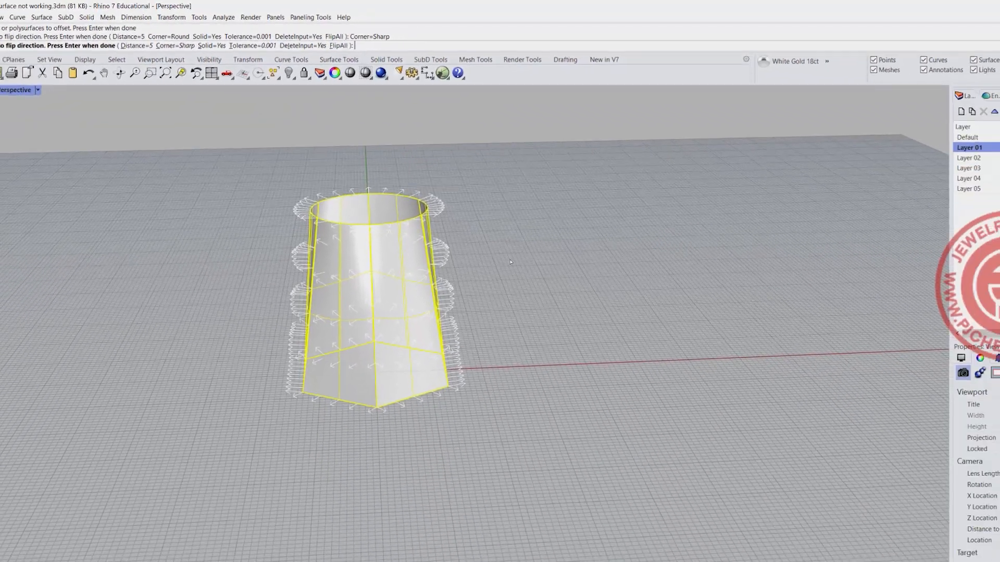
pyautogui.press('Return')
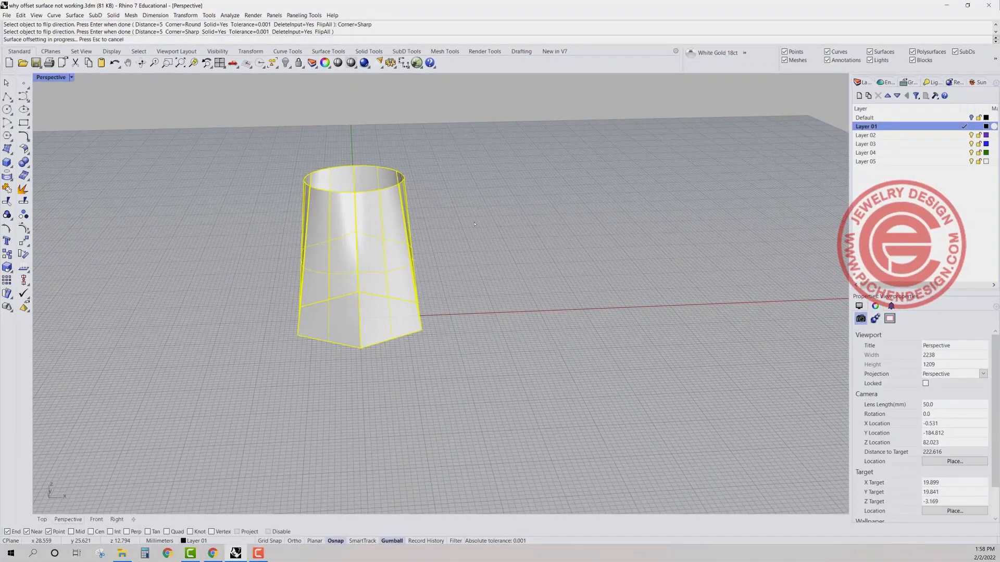
# Step: Inspect the sharp-cornered offset's hexagonal base and circular rim, and check its object type in the properties
pyautogui.moveTo(468, 224); pyautogui.dragTo(445, 198, button='right')
pyautogui.scroll(6, 292, 203)
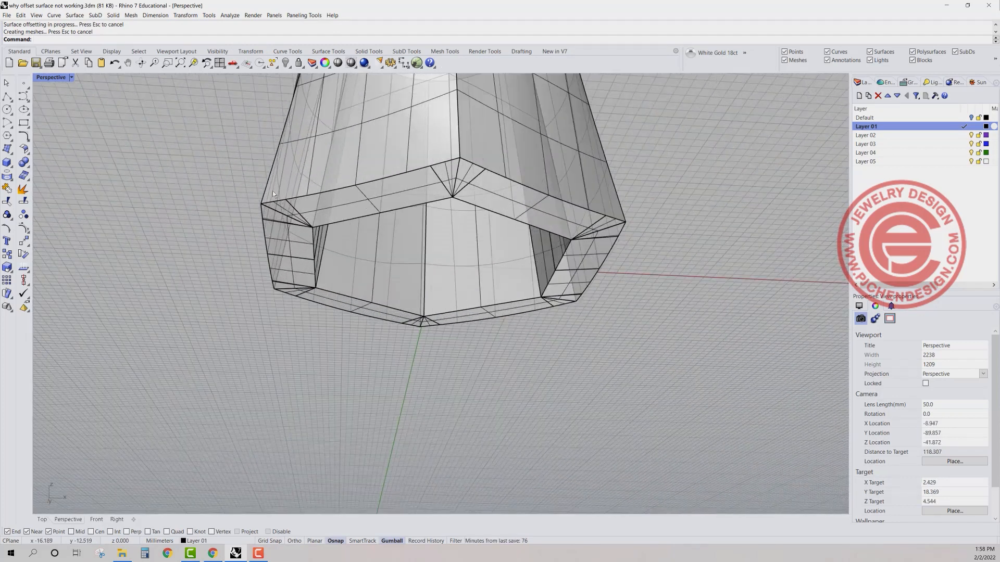
pyautogui.scroll(-4, 389, 262)
pyautogui.moveTo(421, 155); pyautogui.dragTo(412, 251, button='right')
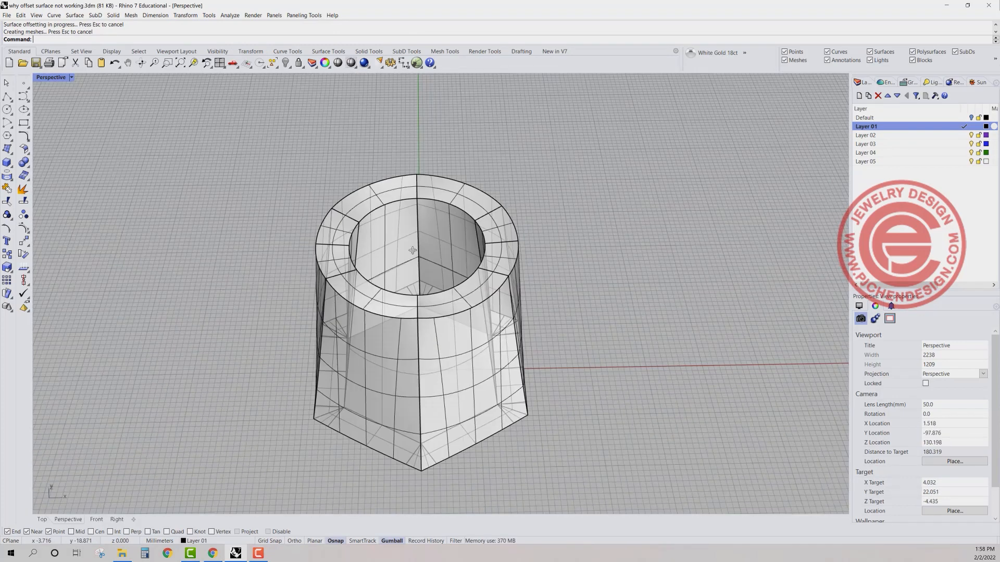
pyautogui.click(464, 352)
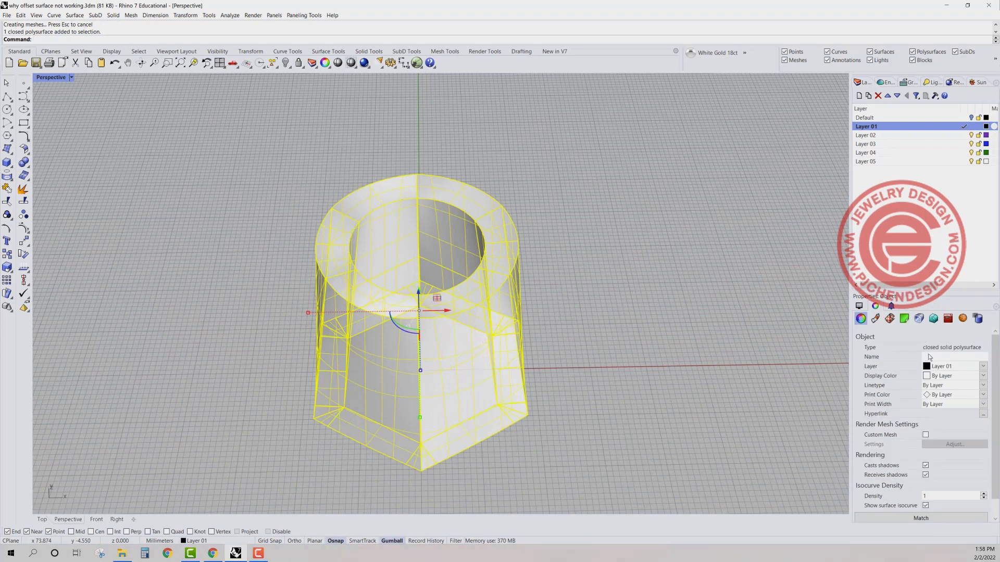
# Step: Examine how the offset's outer corners run from the hexagonal base to the circular rim, viewing it from several angles
pyautogui.moveTo(526, 269); pyautogui.dragTo(482, 240, button='right')
pyautogui.scroll(3, 338, 329)
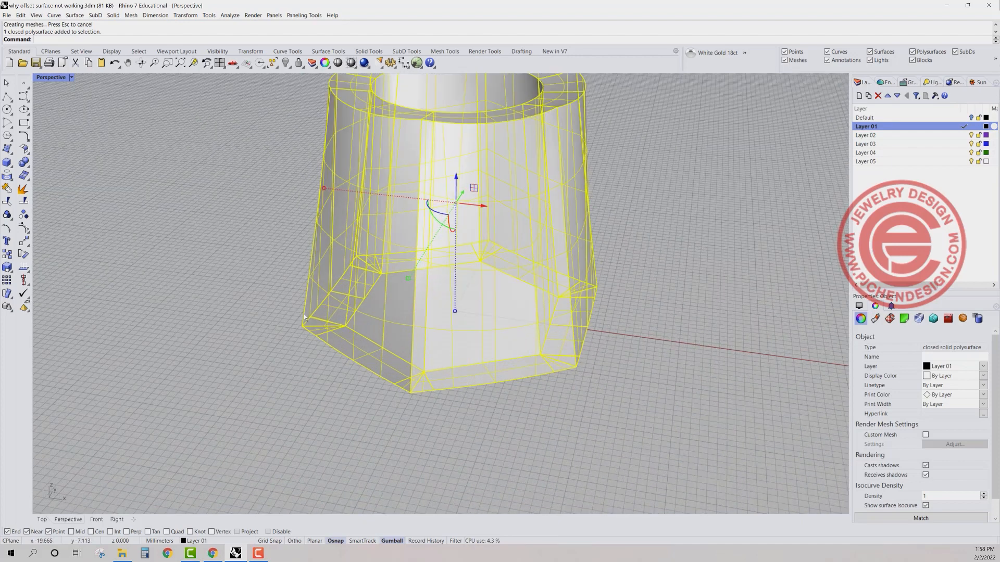
pyautogui.scroll(-5, 305, 317)
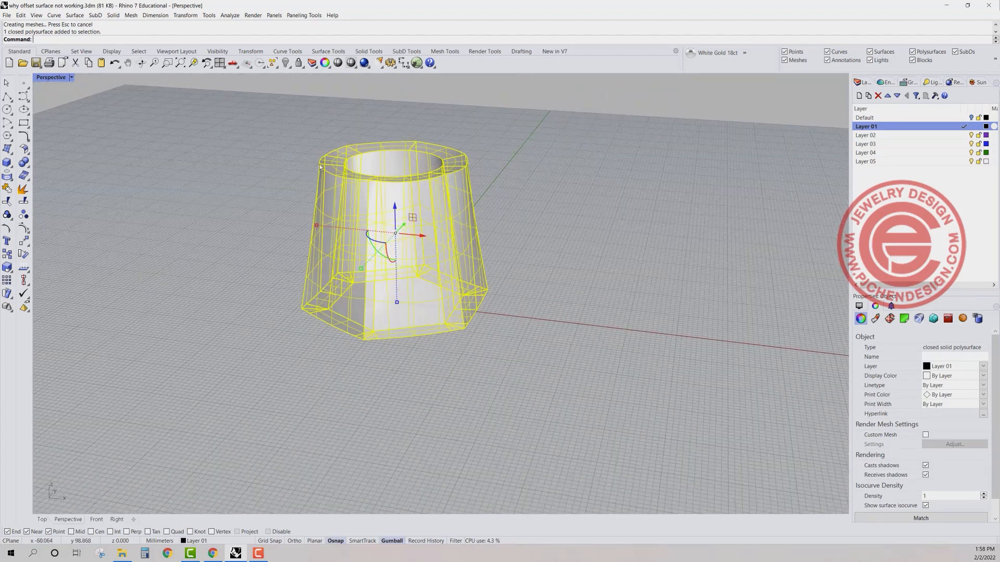
pyautogui.scroll(3, 319, 169)
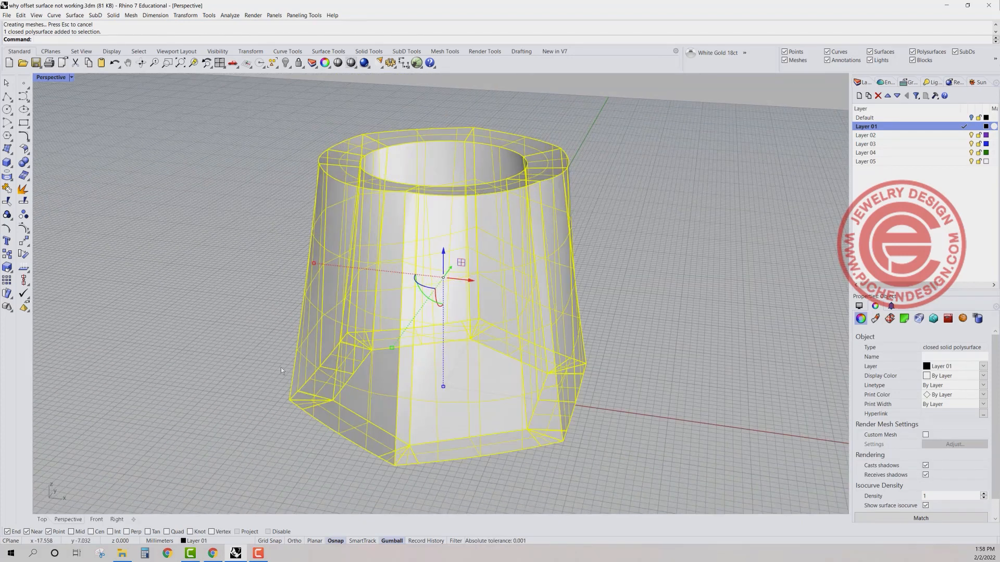
pyautogui.scroll(-3, 423, 293)
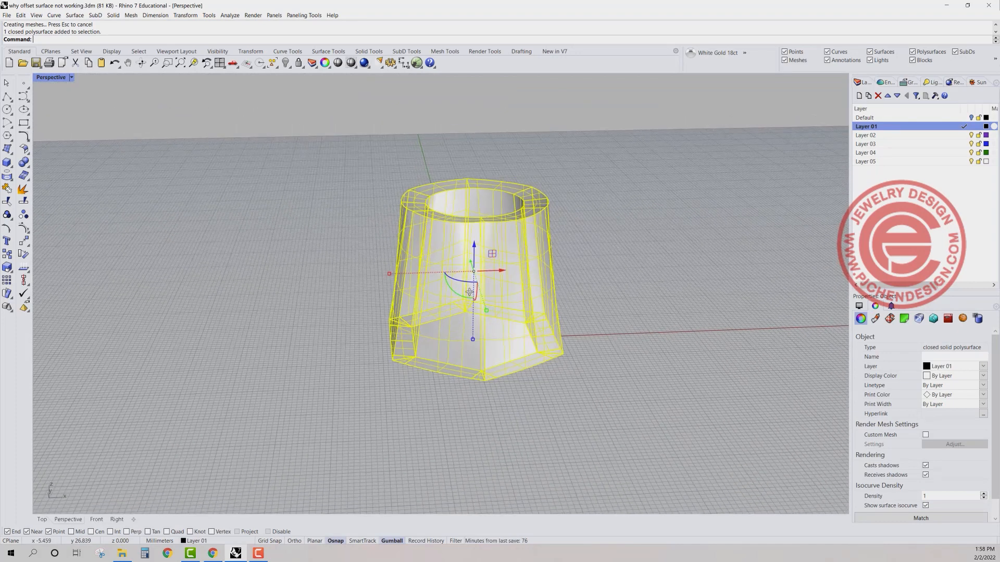
pyautogui.scroll(-2, 466, 294)
pyautogui.keyDown('shift'); pyautogui.moveTo(466, 295); pyautogui.dragTo(361, 228, button='right'); pyautogui.keyUp('shift')
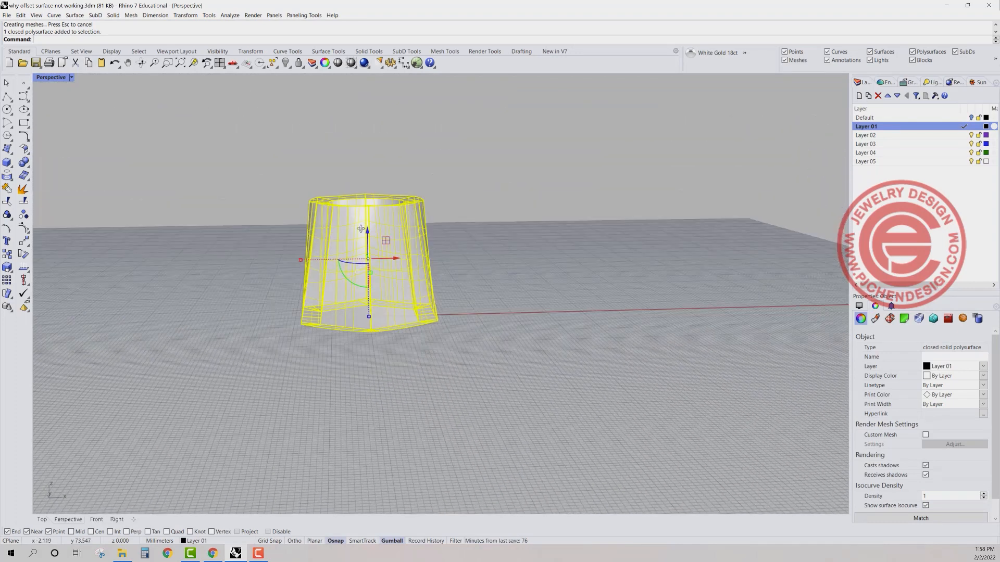
pyautogui.scroll(3, 380, 194)
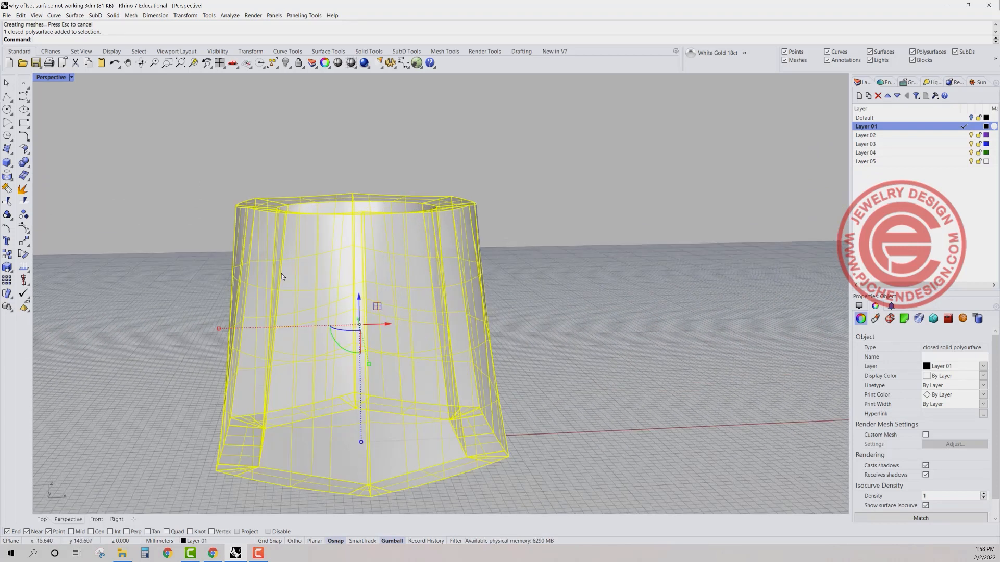
pyautogui.scroll(-2, 393, 239)
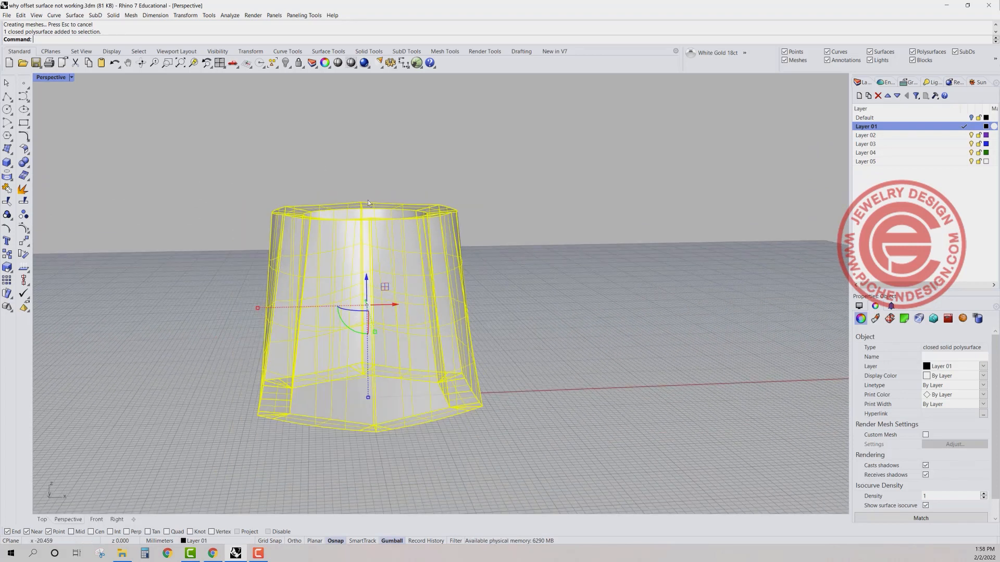
pyautogui.moveTo(320, 233); pyautogui.dragTo(427, 419, button='right')
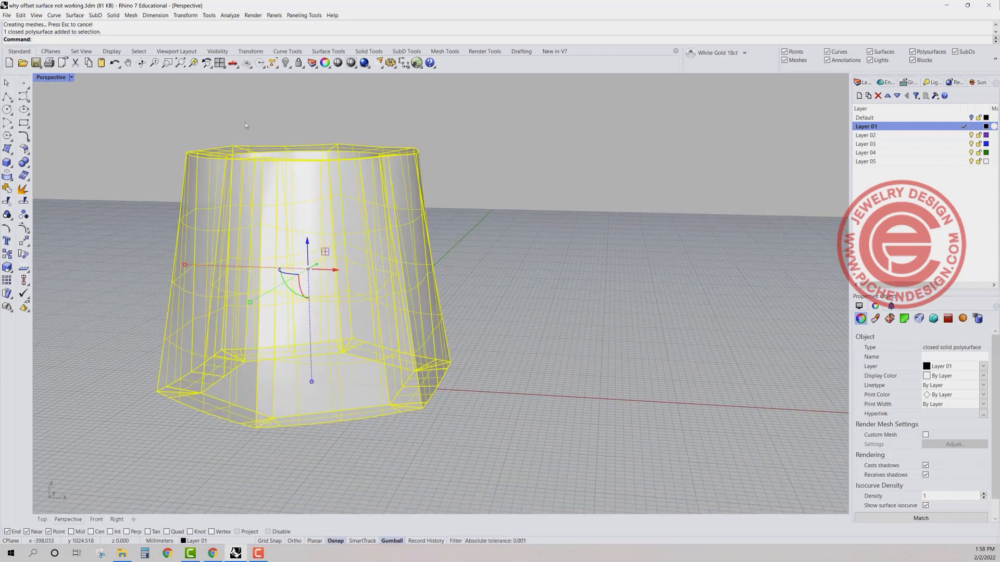
pyautogui.moveTo(145, 148); pyautogui.dragTo(327, 222, button='right')
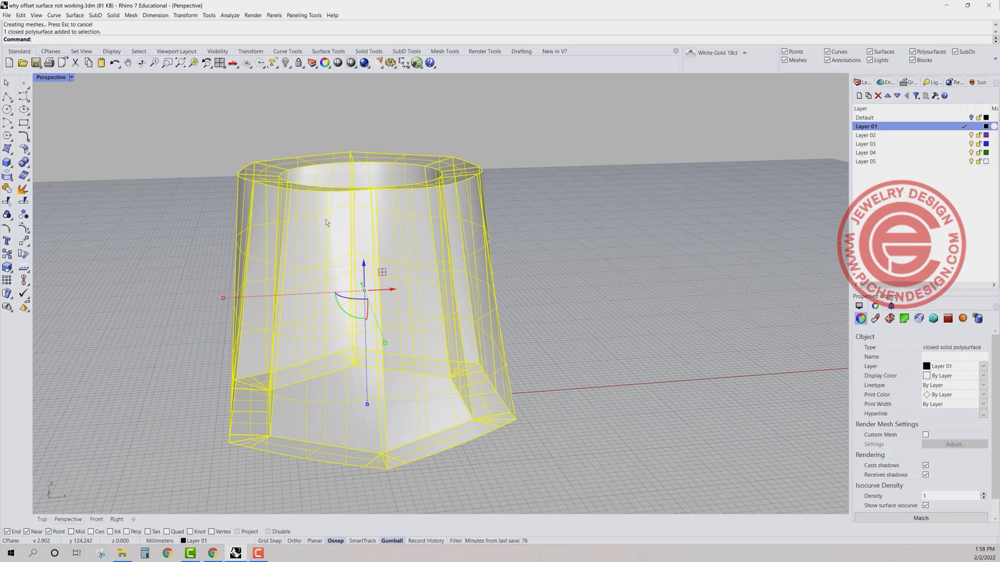
# Step: Undo the solid offset and offset the lofted polysurface outward again with distance 5, Corner=Sharp and Solid=No
pyautogui.hotkey('ctrl', 'z')
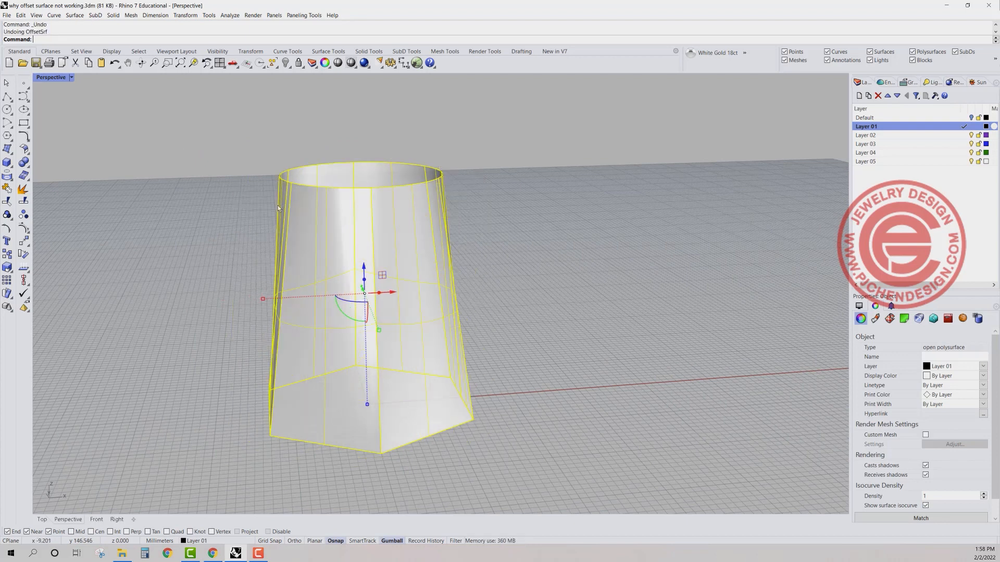
pyautogui.click(24, 149)
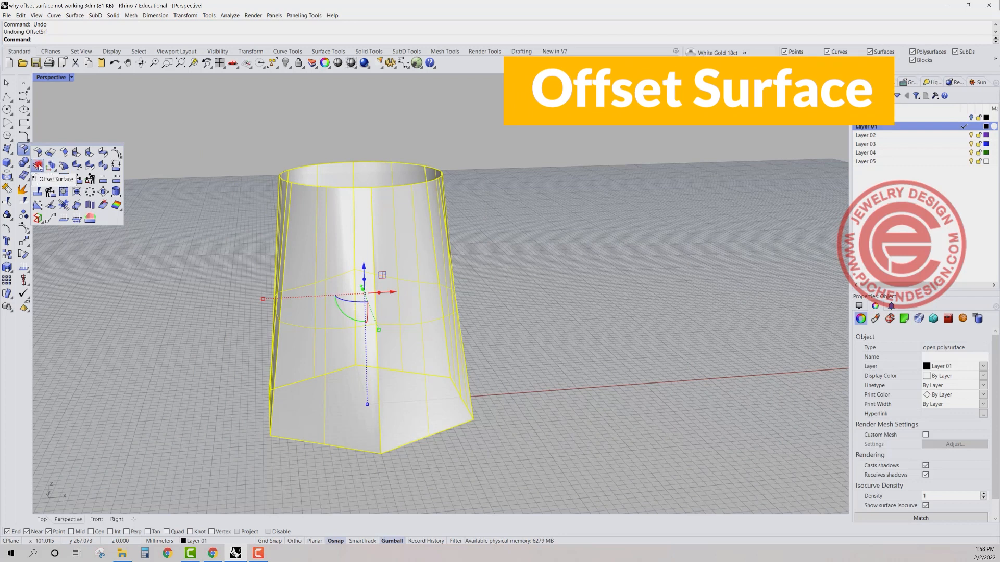
pyautogui.click(39, 167)
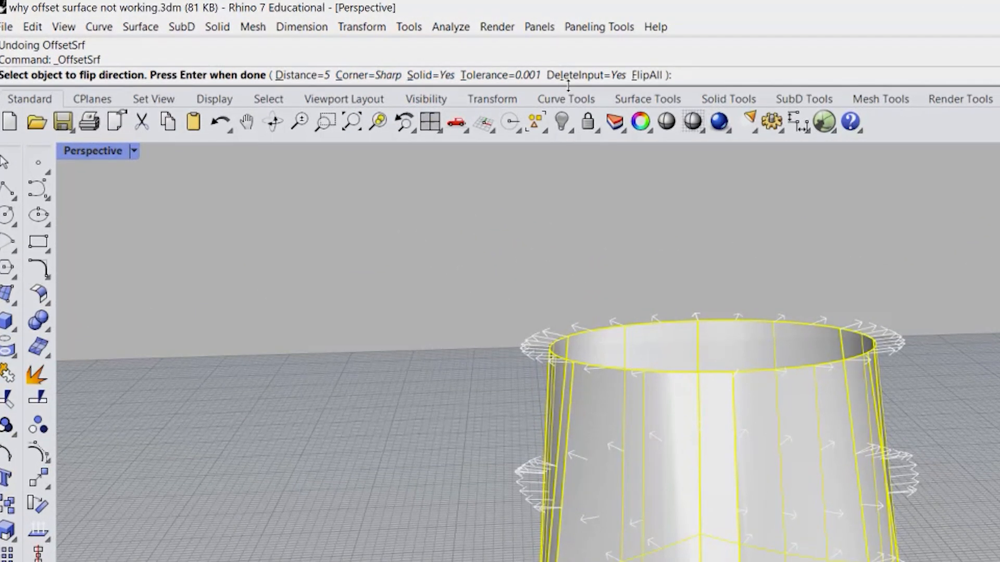
pyautogui.click(426, 74)
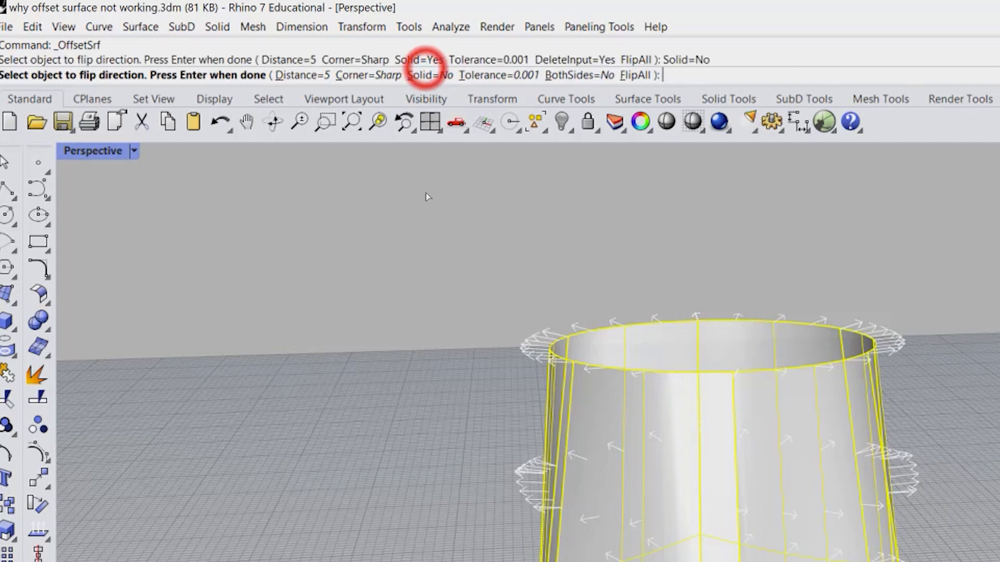
pyautogui.press('Return')
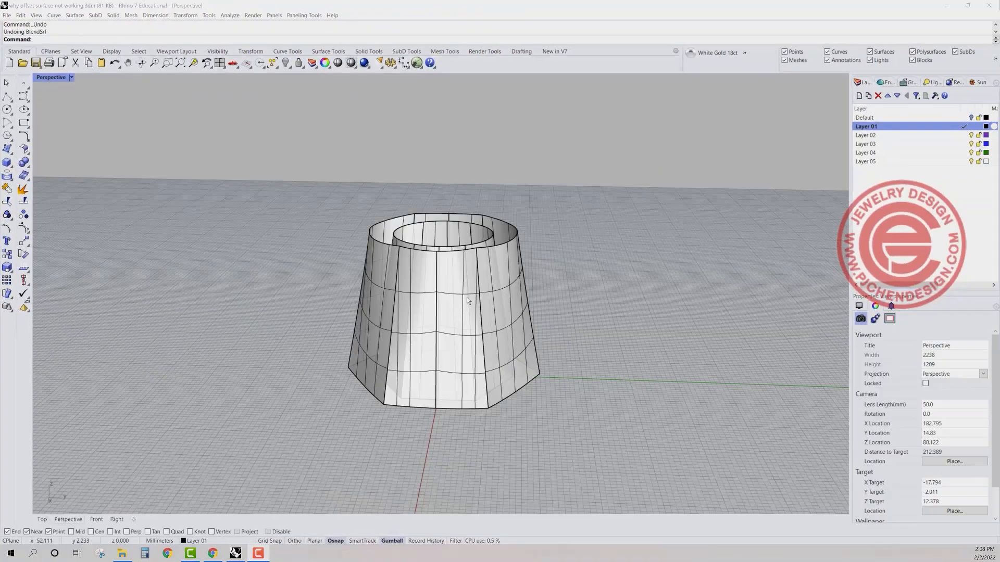
# Step: Examine the upper and lower edges of the inner and outer shells in the Front view and from the other directions
pyautogui.moveTo(467, 298); pyautogui.dragTo(466, 279, button='right')
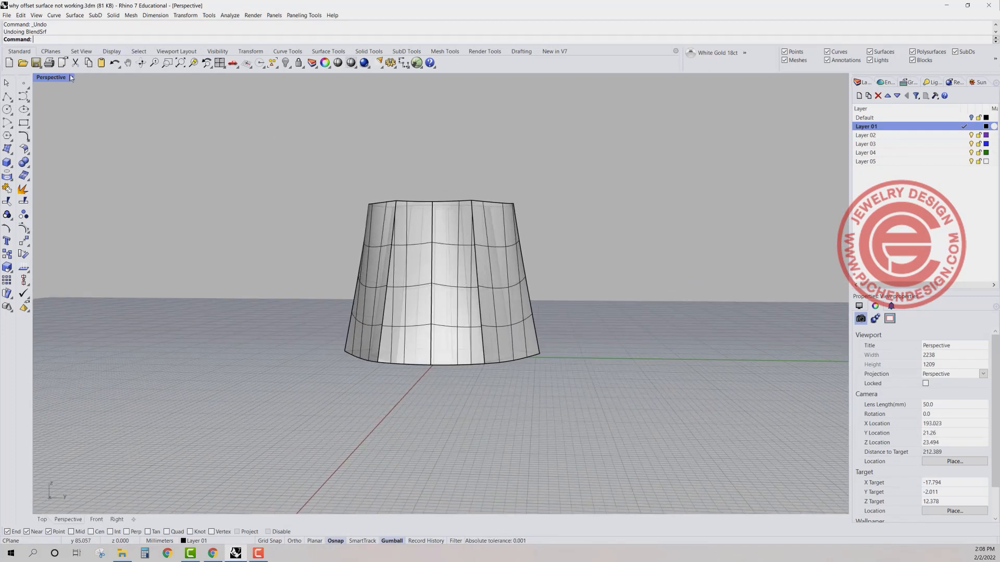
pyautogui.doubleClick(47, 80)
pyautogui.click(42, 300)
pyautogui.doubleClick(41, 300)
pyautogui.scroll(3, 246, 279)
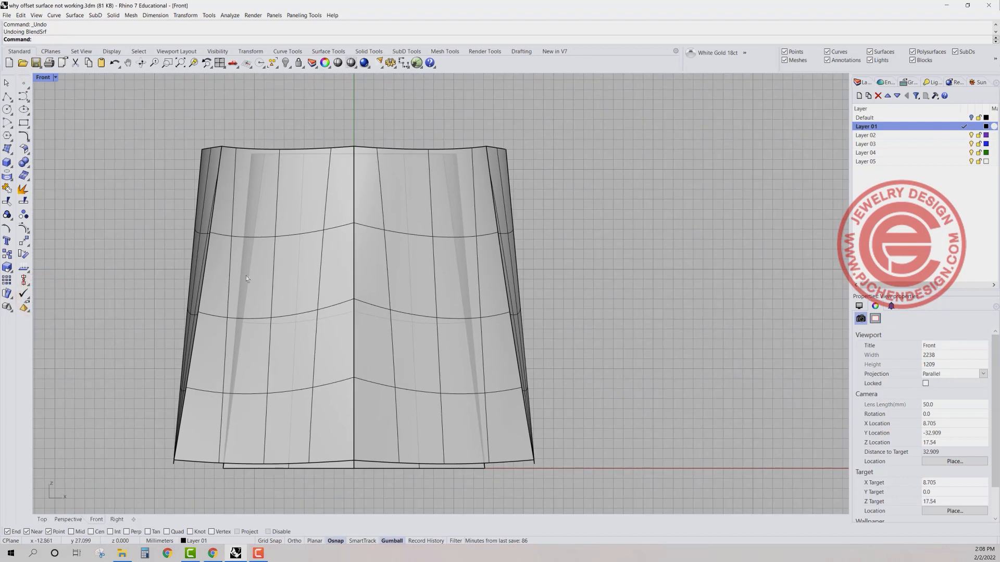
pyautogui.moveTo(235, 471); pyautogui.dragTo(253, 431, button='right')
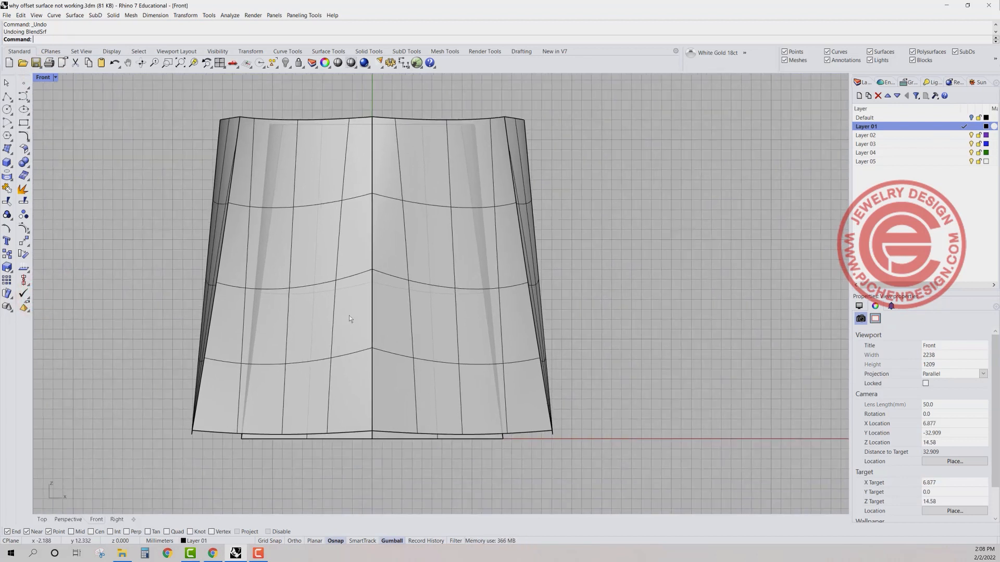
pyautogui.scroll(-2, 517, 261)
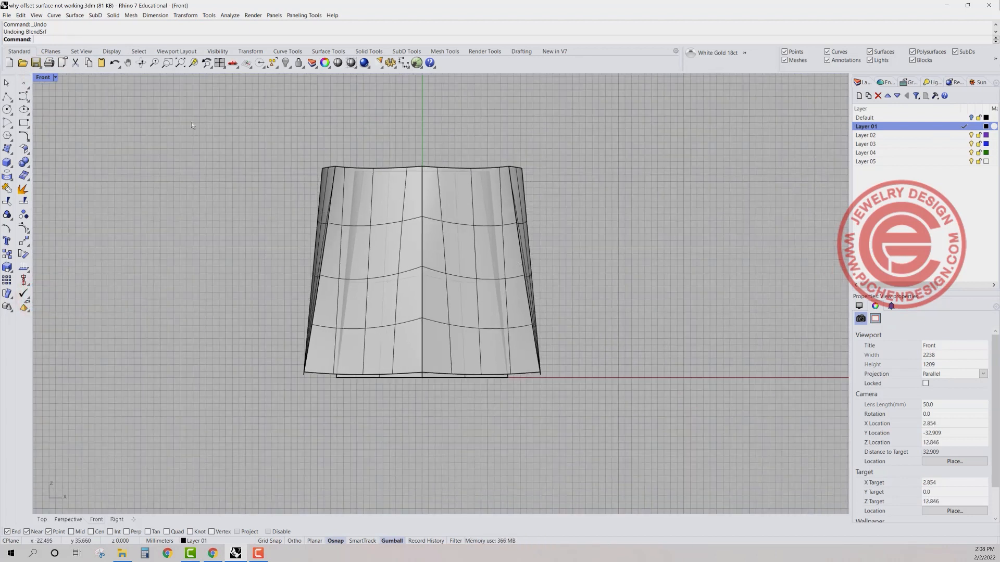
pyautogui.doubleClick(43, 77)
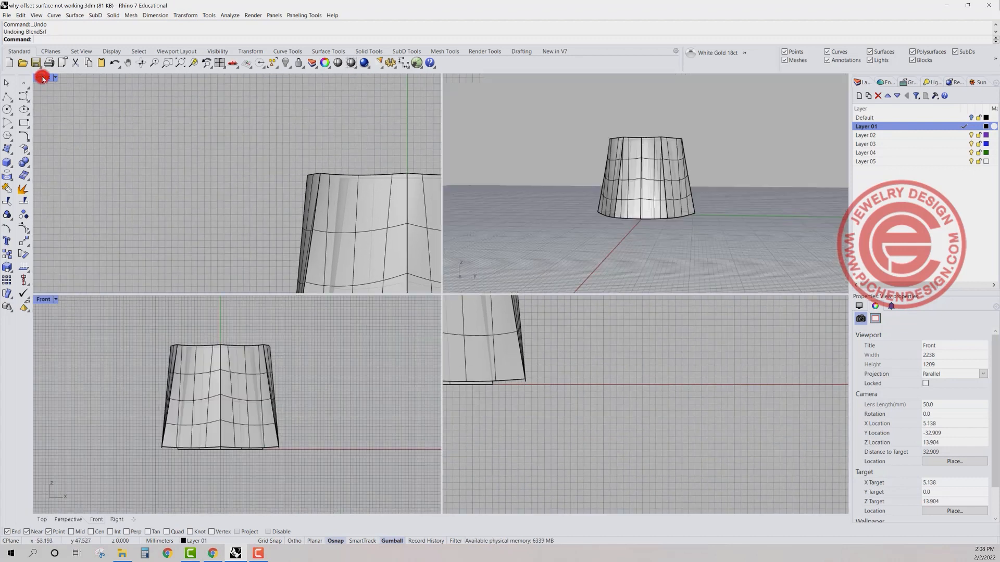
pyautogui.scroll(3, 619, 208)
pyautogui.scroll(2, 609, 208)
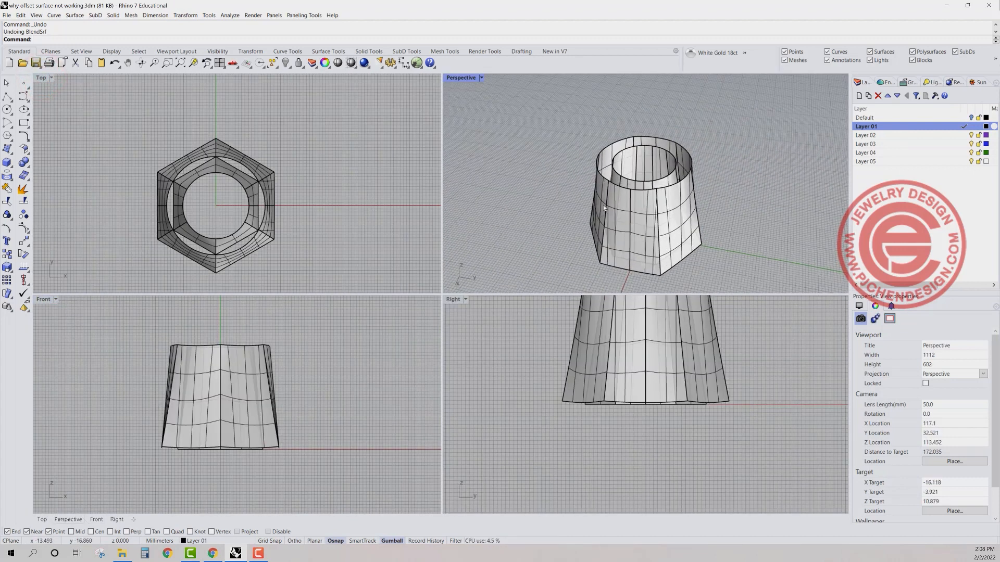
pyautogui.scroll(2, 220, 359)
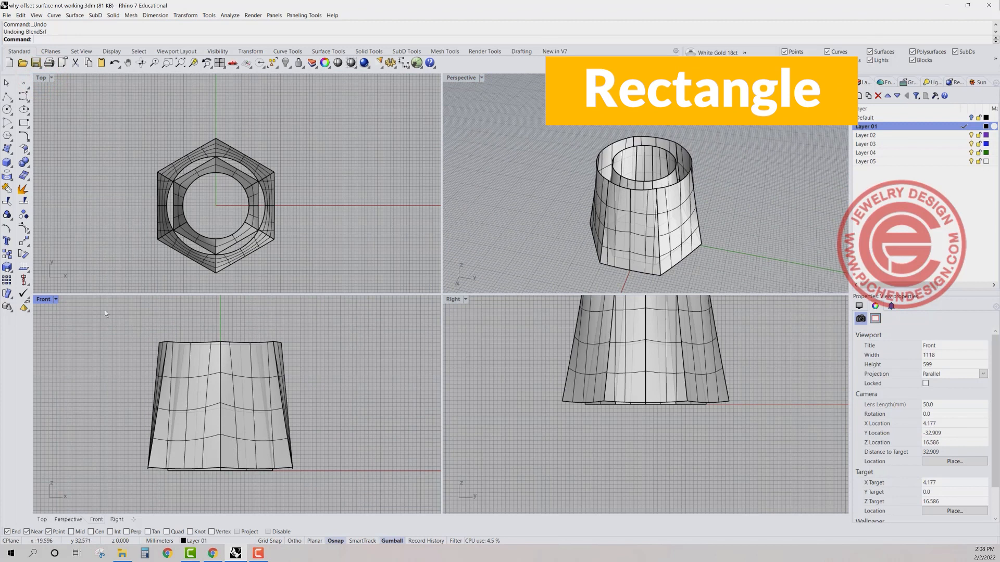
# Step: Try a rectangle across the two shells in the Front view and delete it
pyautogui.click(23, 123)
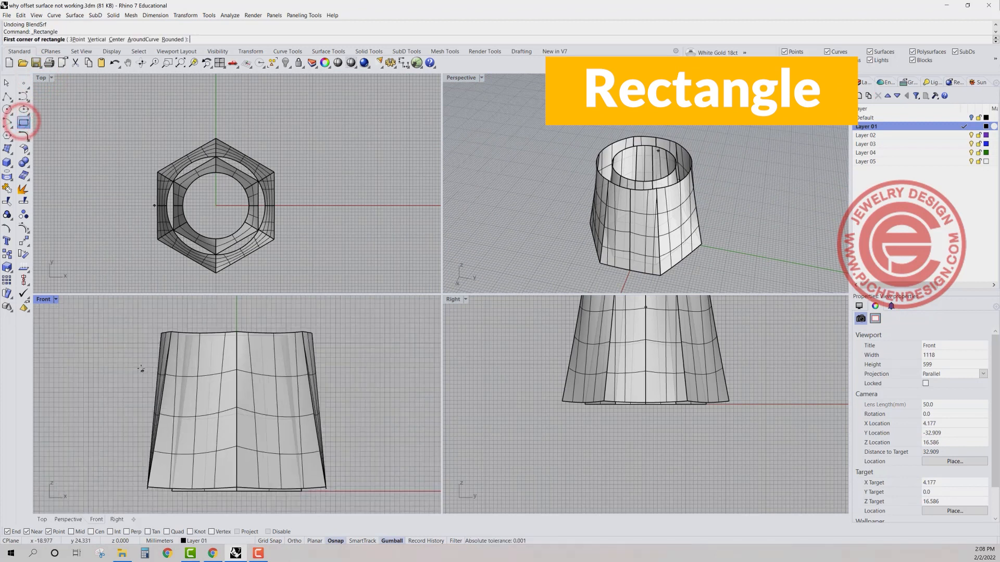
pyautogui.click(134, 341)
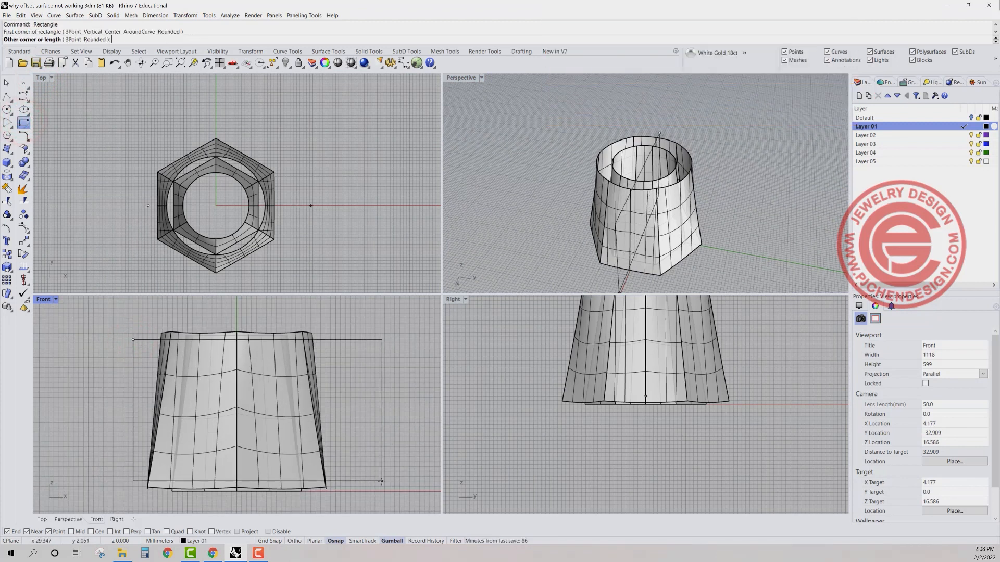
pyautogui.click(381, 483)
pyautogui.click(356, 341)
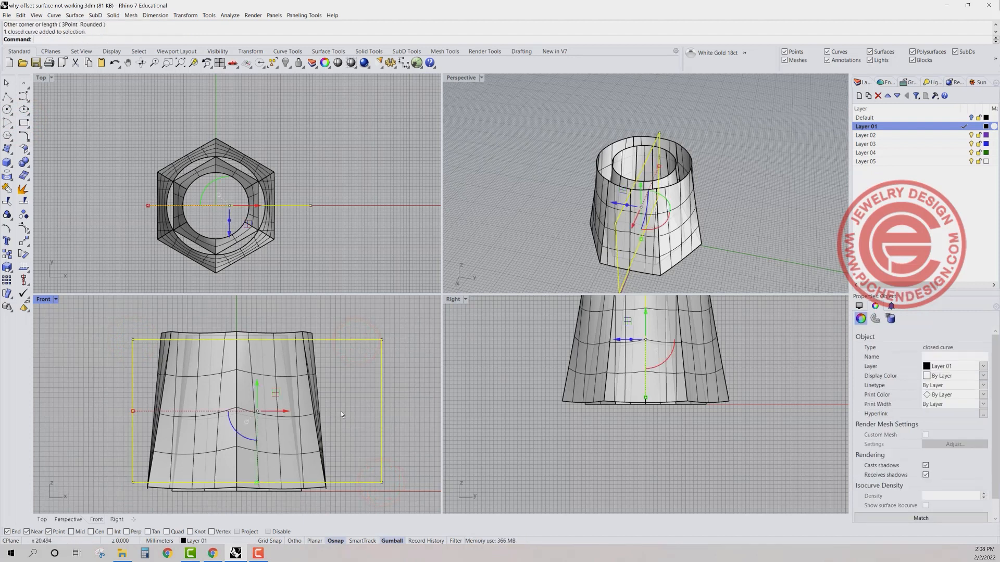
pyautogui.click(359, 384)
pyautogui.moveTo(359, 366); pyautogui.dragTo(334, 316)
pyautogui.press('Delete')
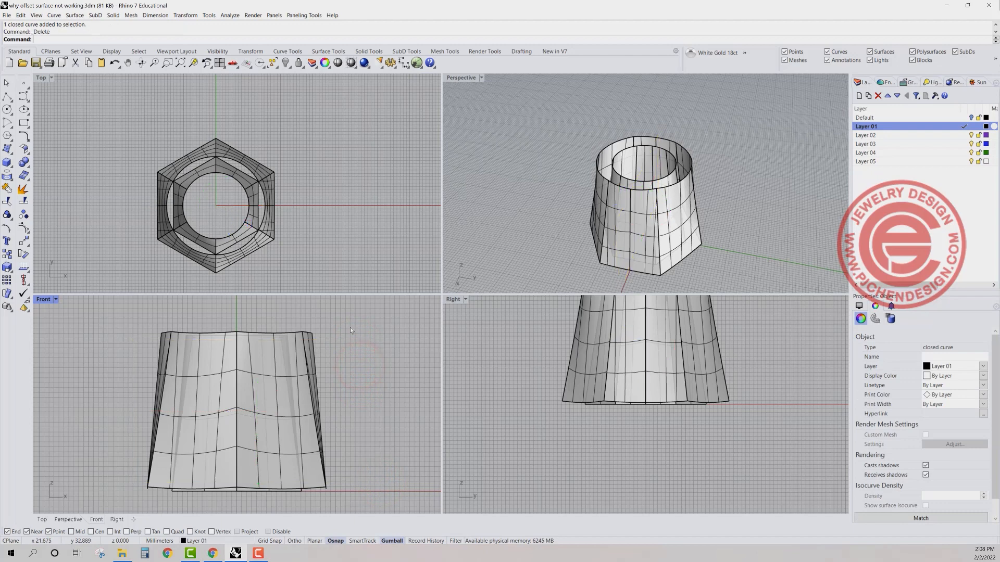
# Step: Start Blend Surface with ChainEdges and ChainContinuity=Curvature, and choose the inner shell's upper circular rim as the first edge
pyautogui.doubleClick(459, 79)
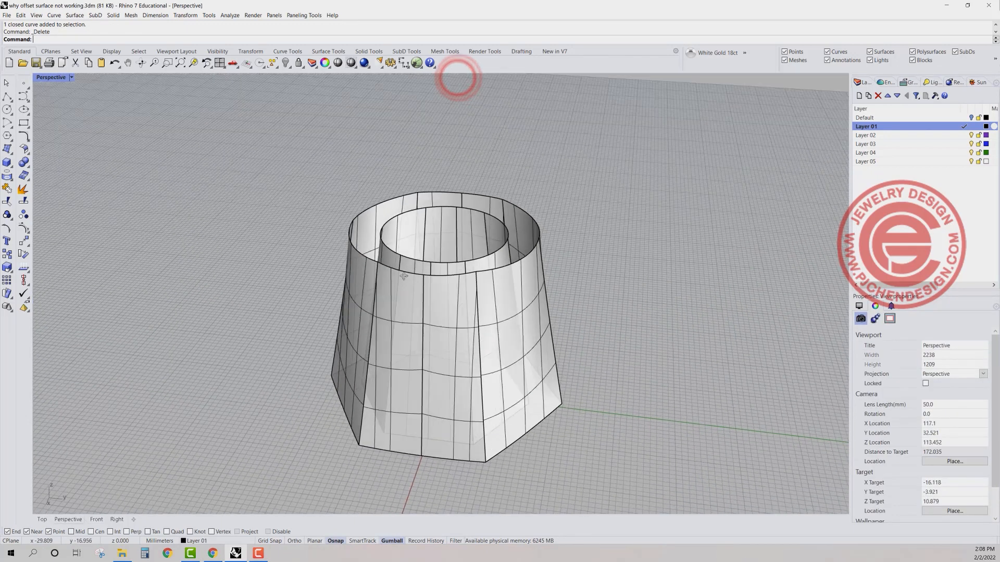
pyautogui.keyDown('shift'); pyautogui.moveTo(408, 274); pyautogui.dragTo(420, 215, button='right'); pyautogui.keyUp('shift')
pyautogui.click(200, 176)
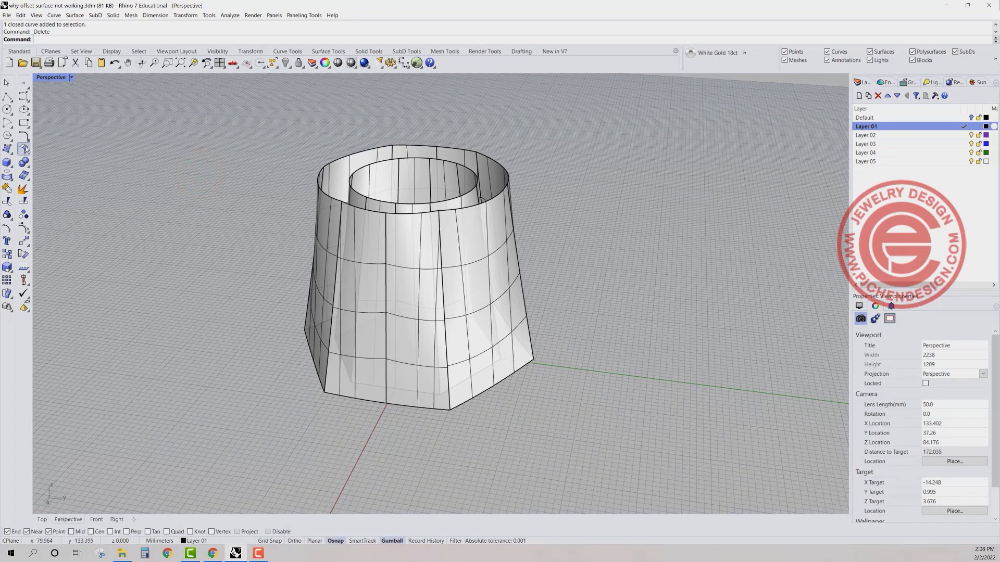
pyautogui.click(25, 150)
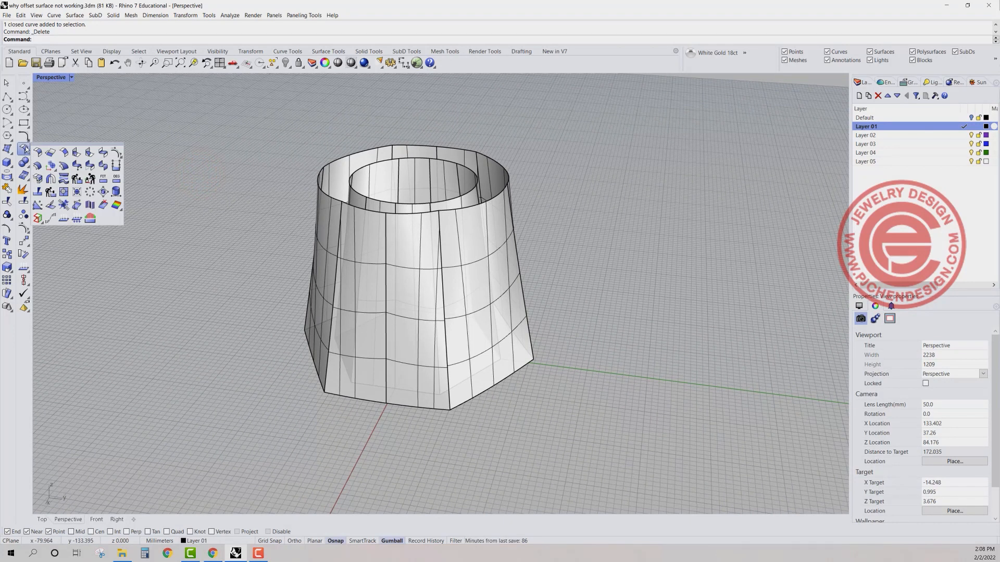
pyautogui.click(102, 152)
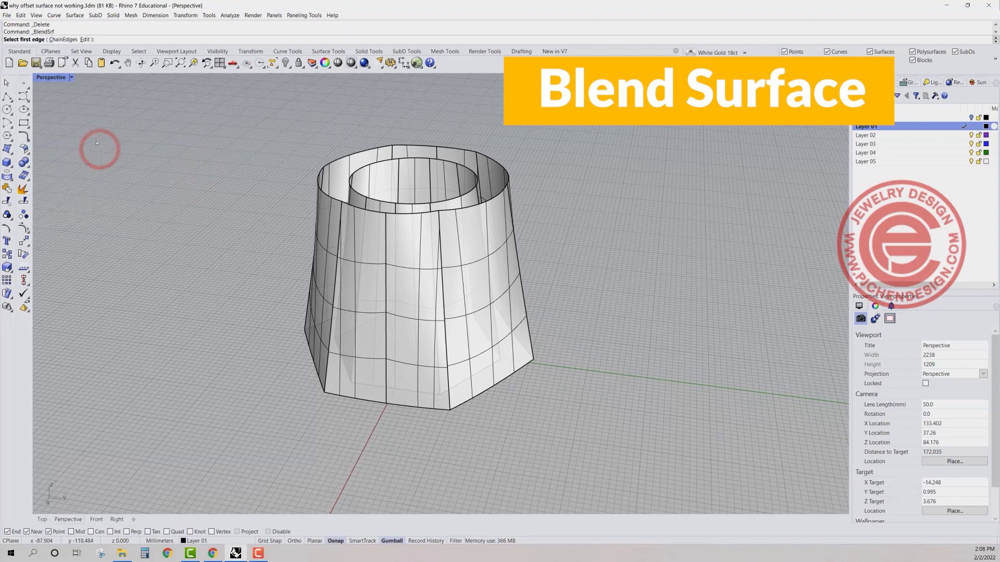
pyautogui.click(56, 39)
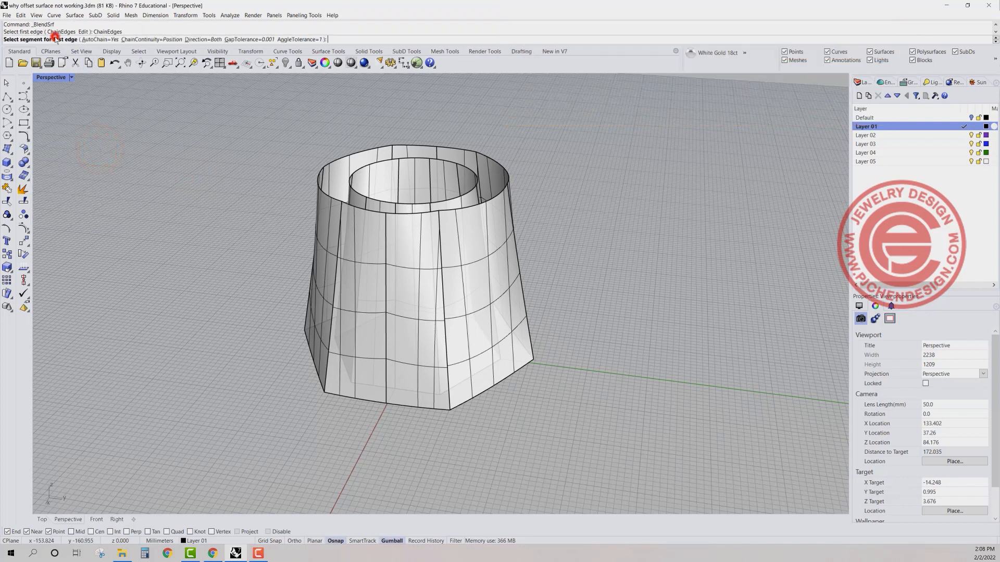
pyautogui.click(140, 39)
pyautogui.click(134, 39)
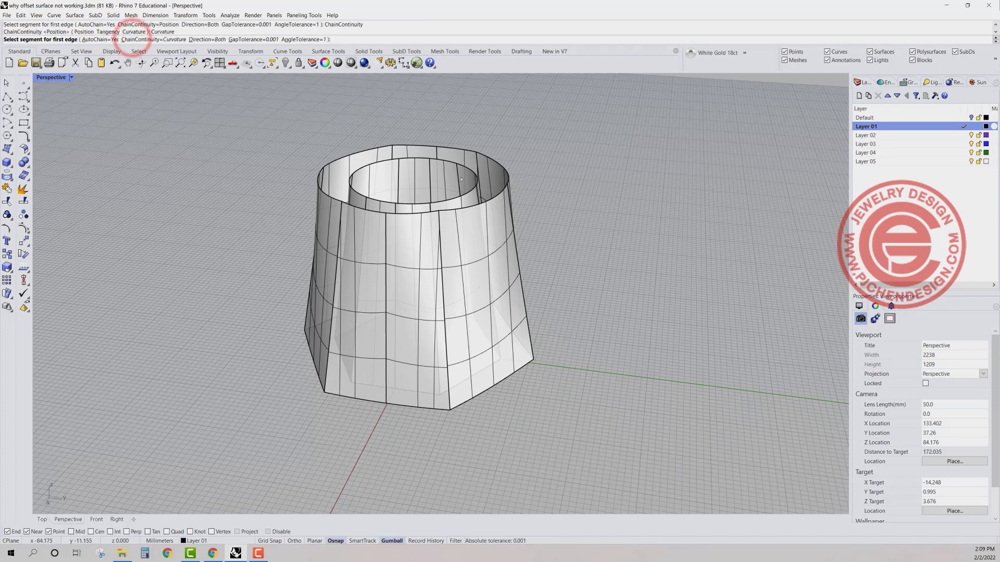
pyautogui.click(463, 177)
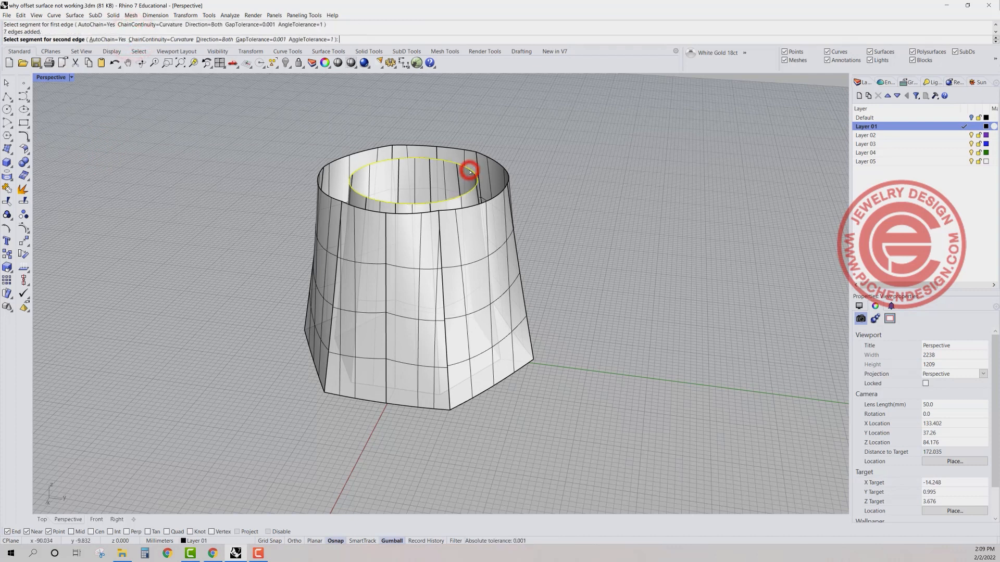
# Step: Add every segment around the outer shell's upper rim as the second edge of the blend and accept the seam points
pyautogui.click(502, 164)
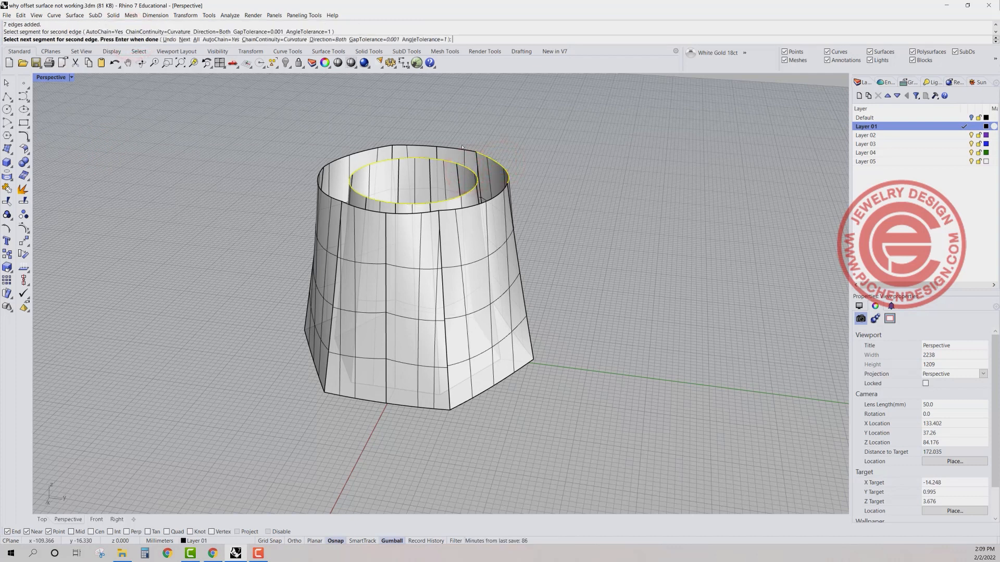
pyautogui.scroll(2, 495, 174)
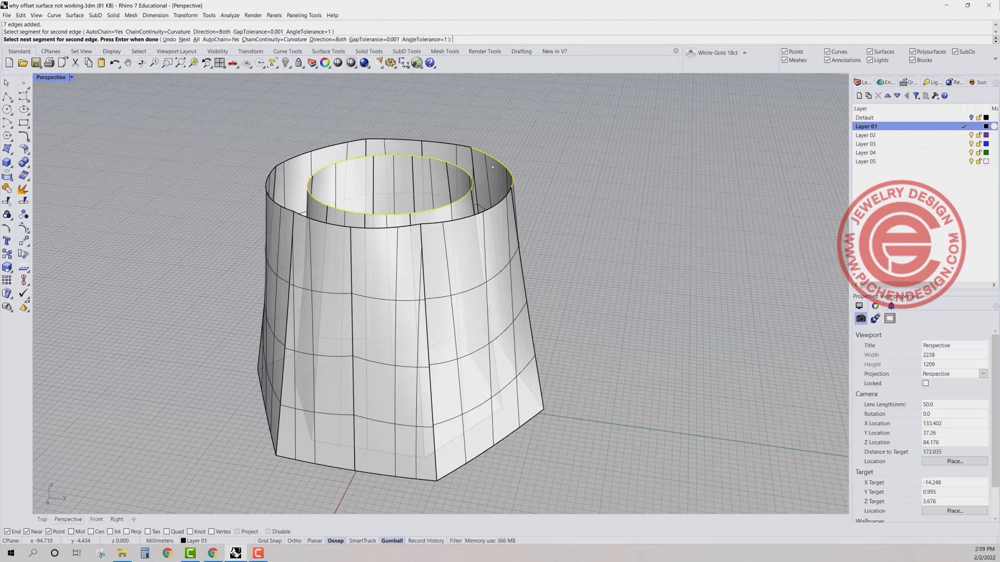
pyautogui.click(444, 143)
pyautogui.click(401, 139)
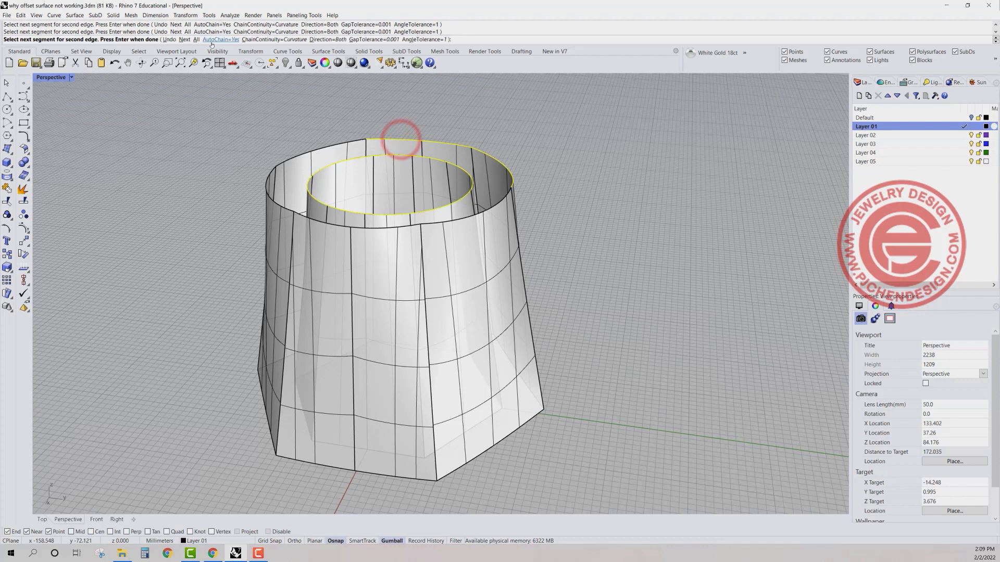
pyautogui.click(343, 144)
pyautogui.click(271, 165)
pyautogui.click(303, 218)
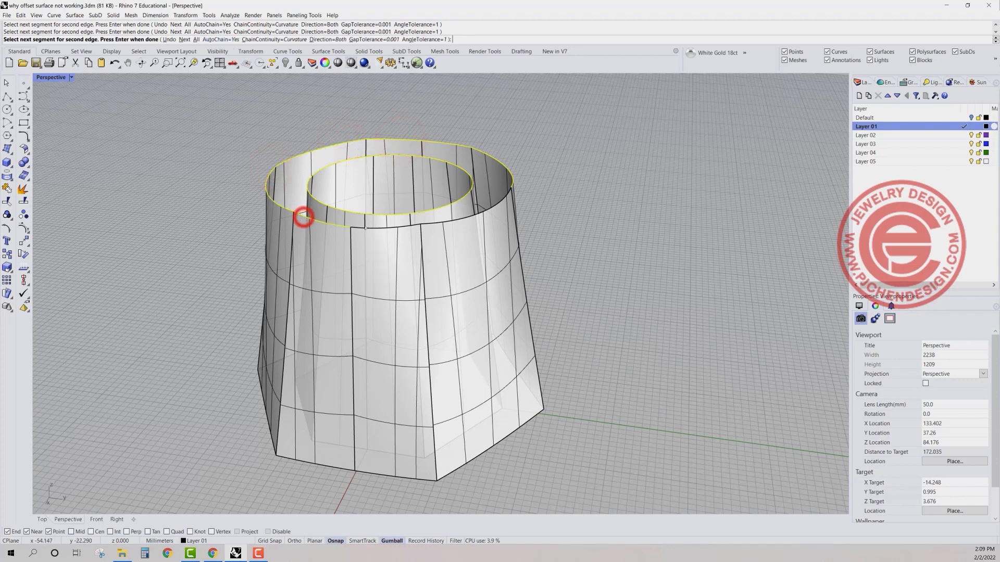
pyautogui.click(367, 229)
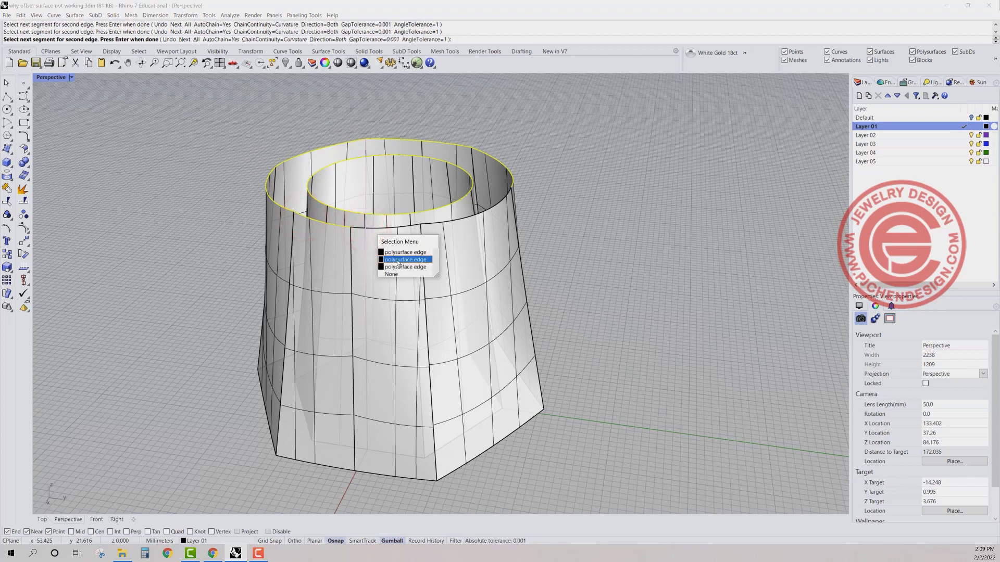
pyautogui.click(397, 268)
pyautogui.rightClick(451, 221)
pyautogui.press('Return')
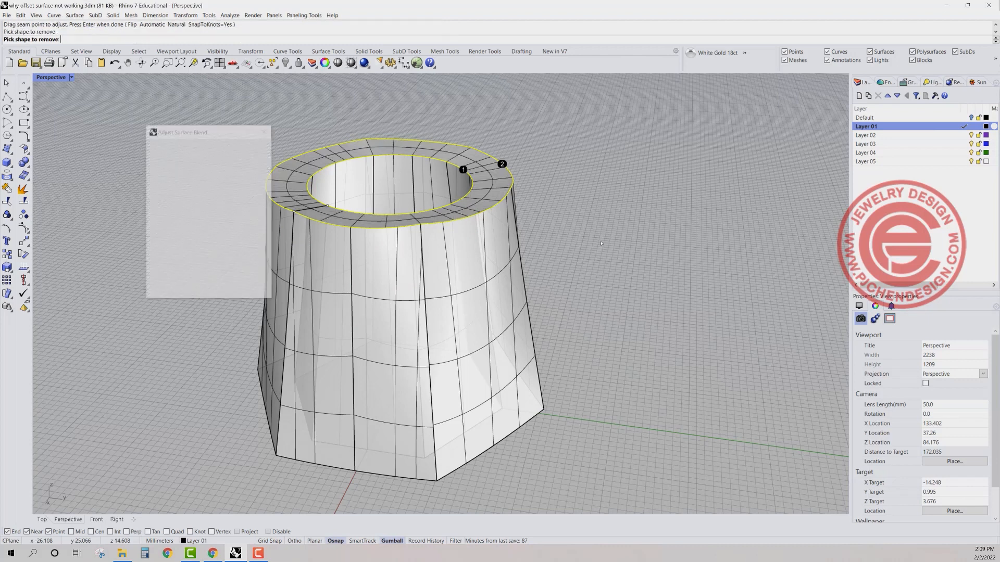
# Step: Set both blend edges to Tangency and create the blend surface across the upper rims
pyautogui.click(187, 200)
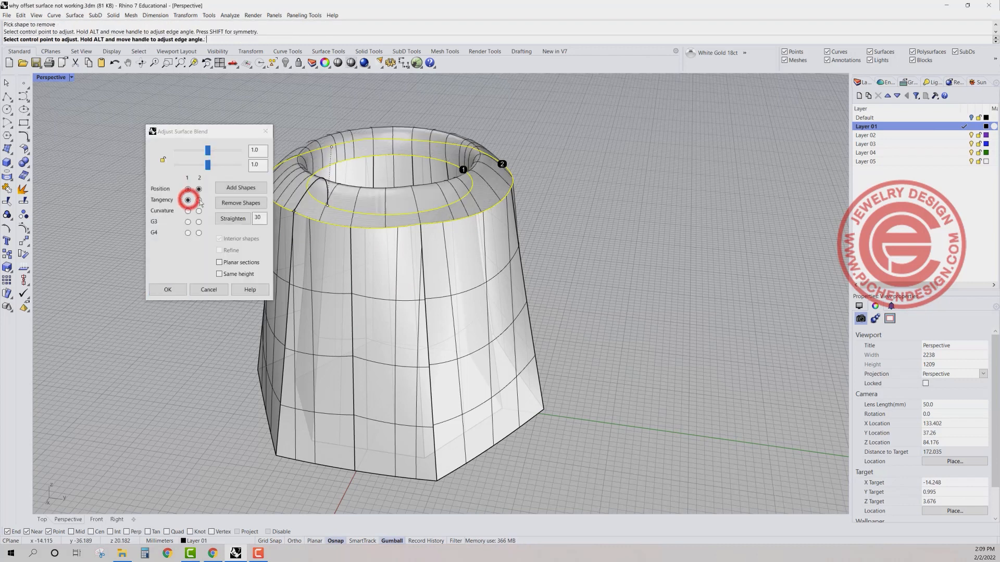
pyautogui.click(199, 200)
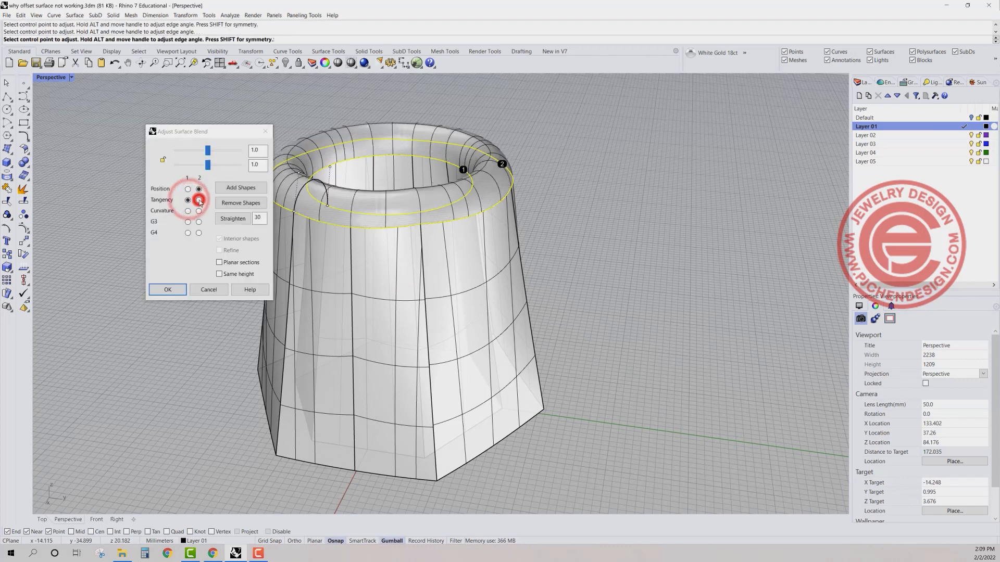
pyautogui.click(168, 290)
# Step: Join the inner shell, outer shell and rim blend into one polysurface
pyautogui.hotkey('ctrl', 'a')
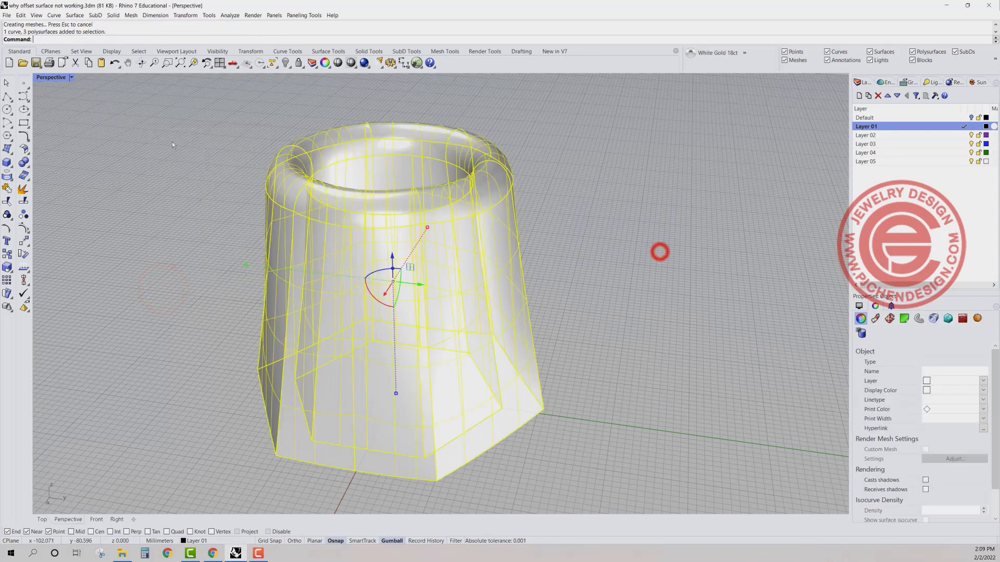
pyautogui.click(7, 191)
pyautogui.click(214, 197)
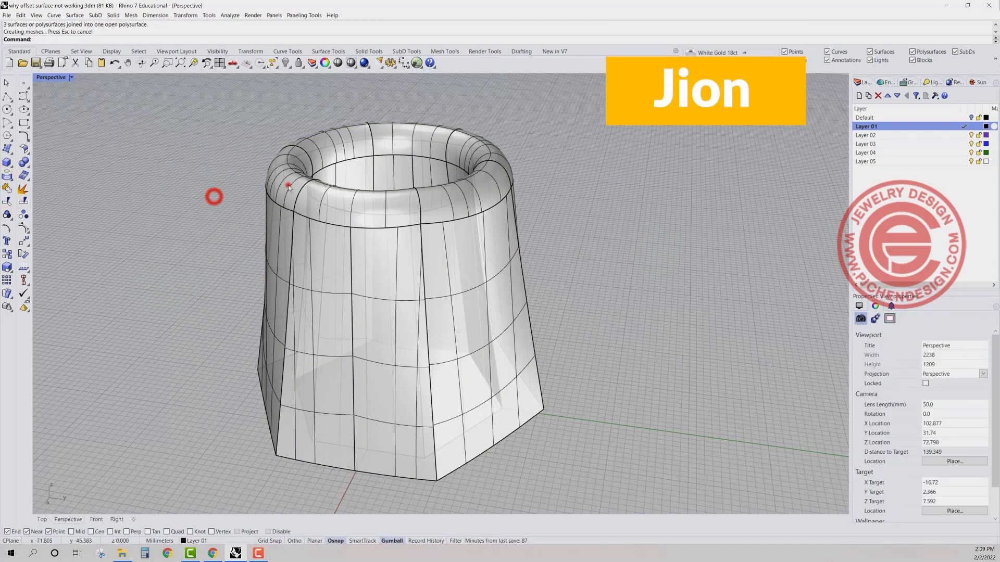
# Step: Show the naked edges of the joined shell, inspect its open hexagonal underside, and close the edge analysis
pyautogui.click(288, 185)
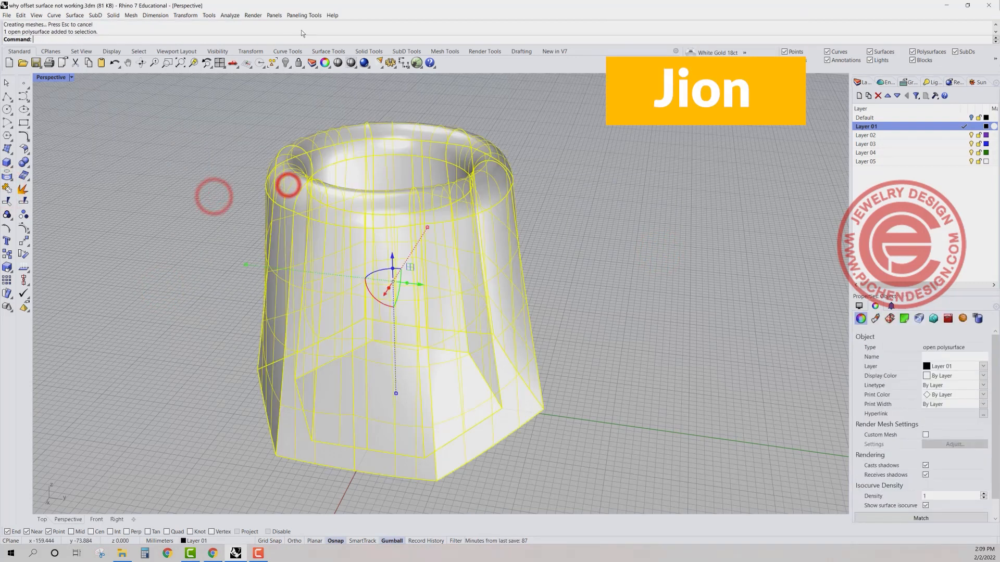
pyautogui.click(229, 16)
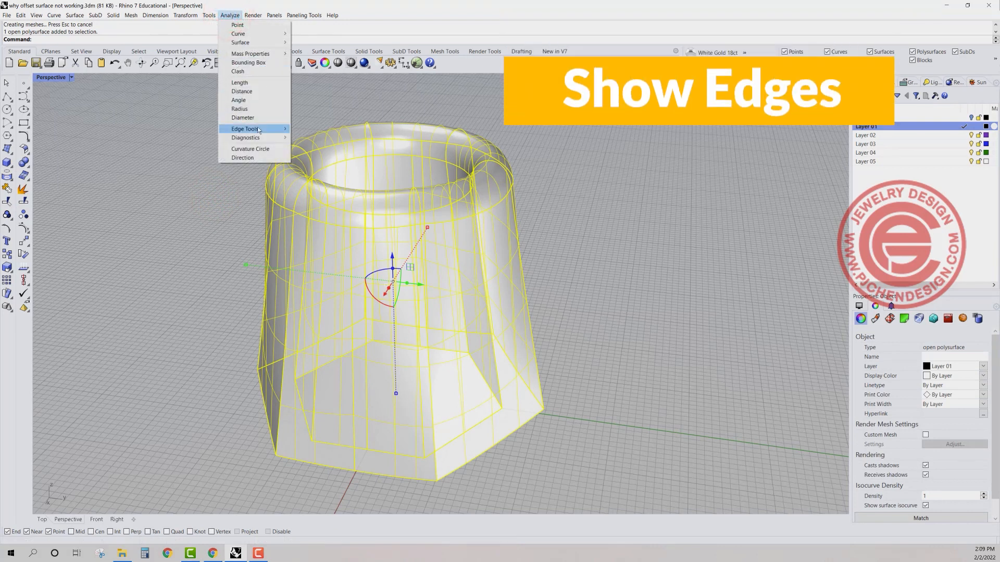
pyautogui.moveTo(259, 129)
pyautogui.click(312, 129)
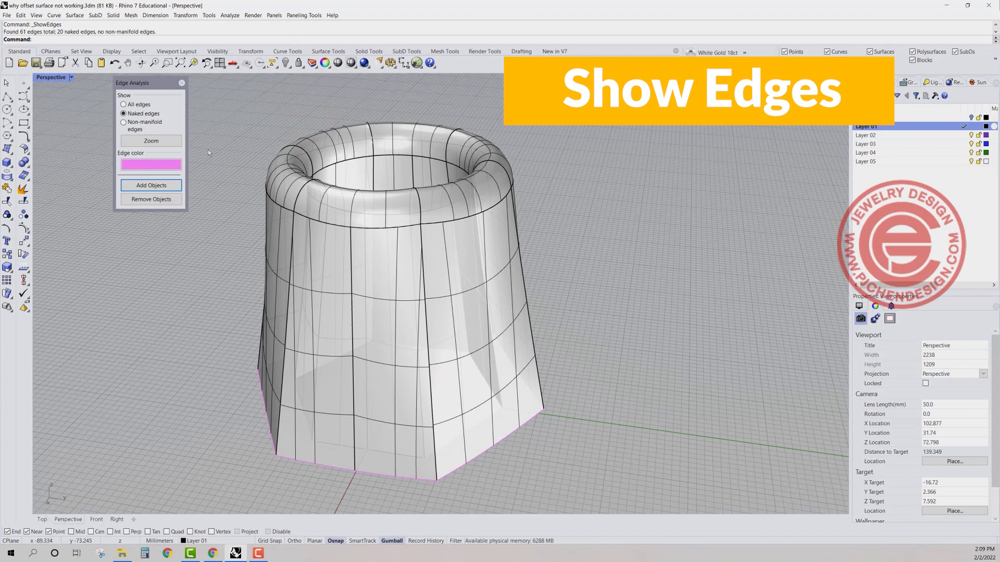
pyautogui.moveTo(314, 187); pyautogui.dragTo(398, 236, button='right')
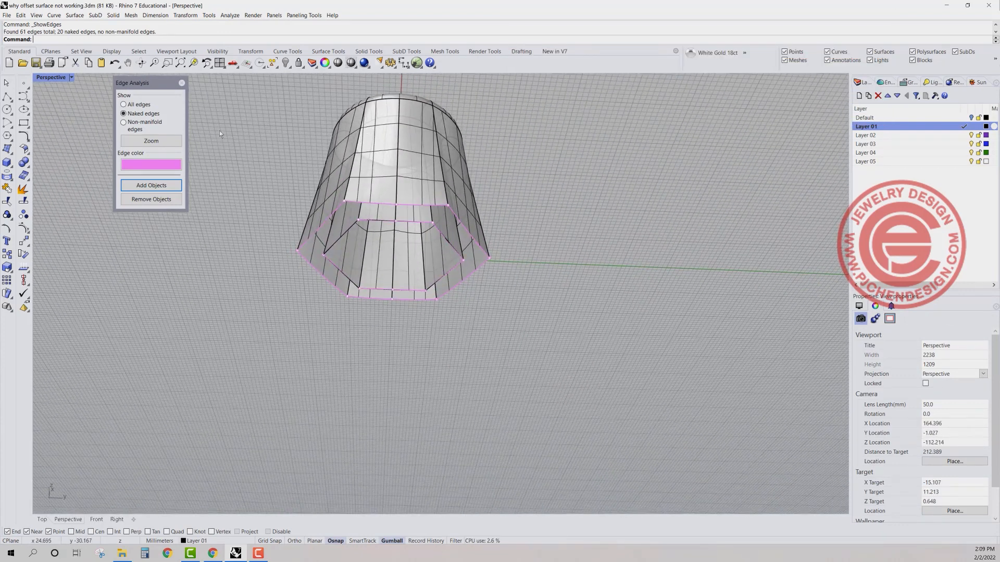
pyautogui.click(181, 84)
pyautogui.scroll(5, 396, 267)
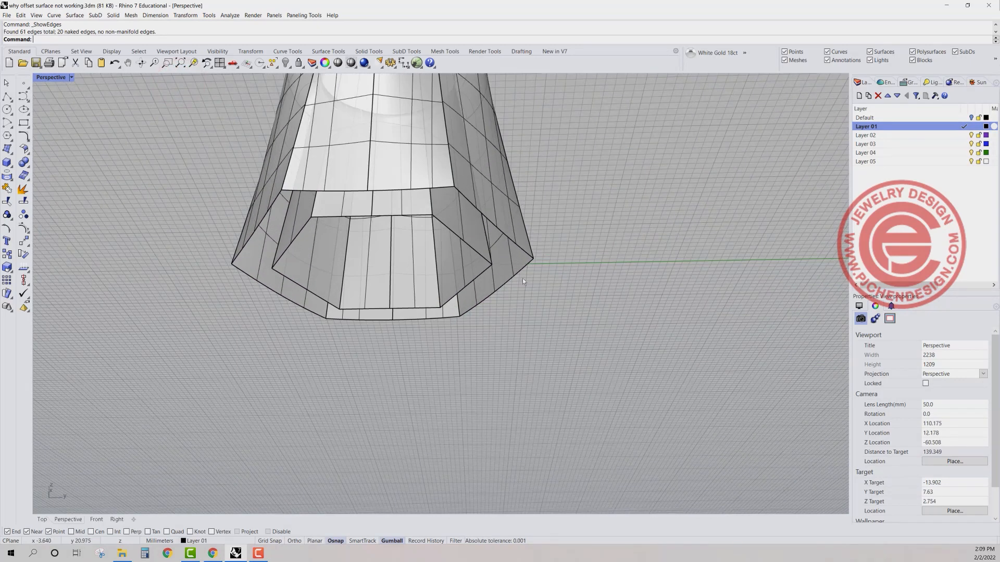
pyautogui.moveTo(457, 315); pyautogui.dragTo(468, 298, button='right')
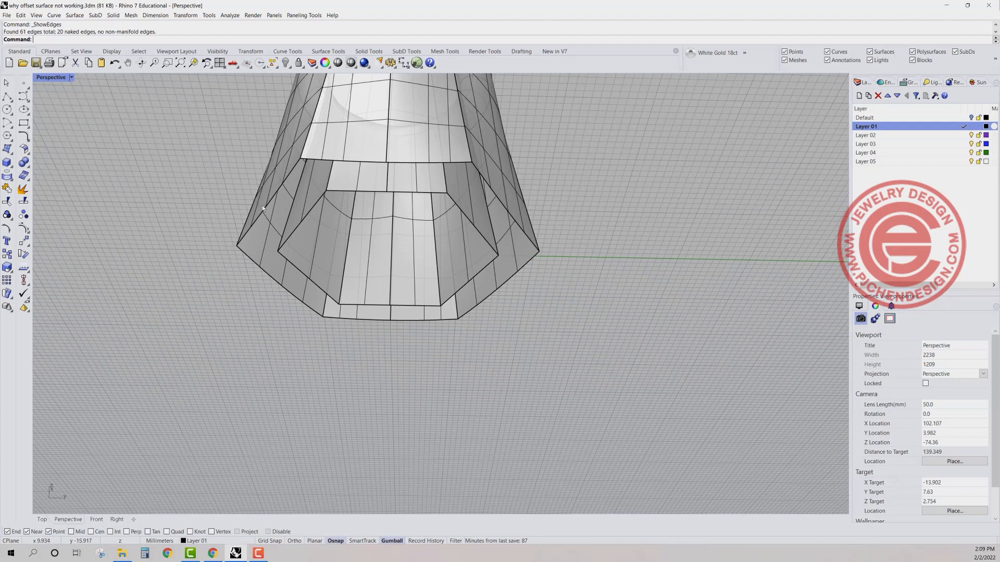
pyautogui.click(24, 150)
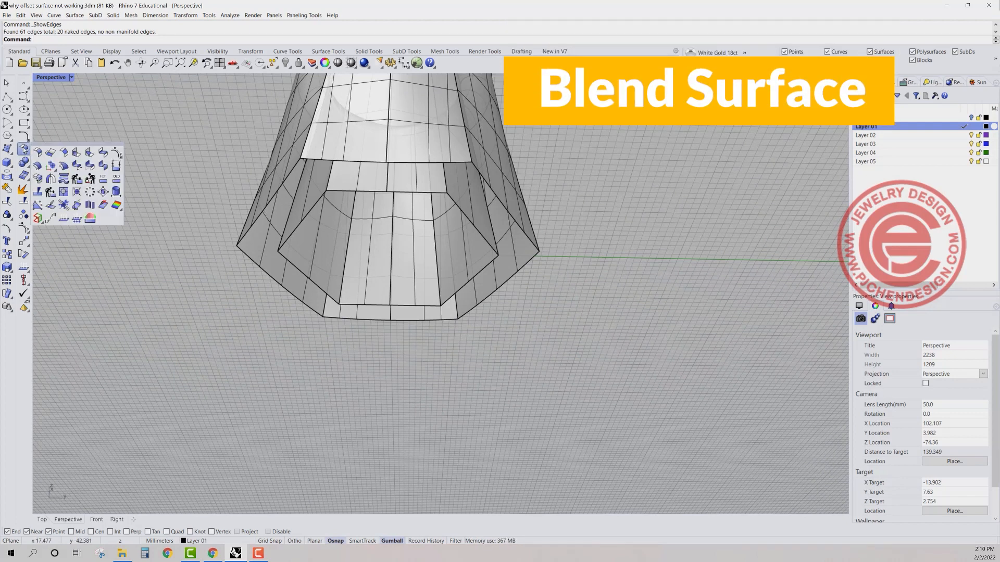
pyautogui.click(102, 153)
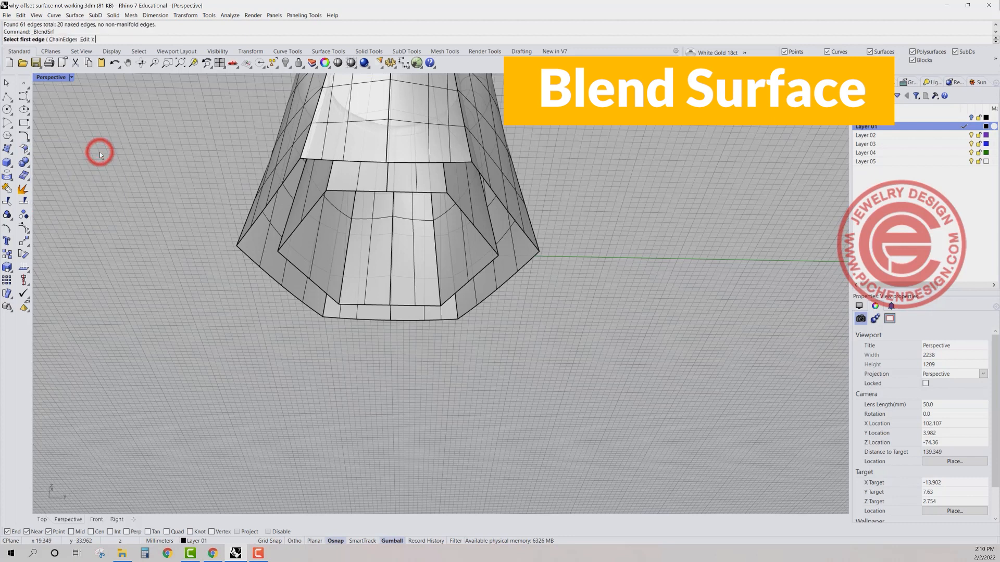
pyautogui.click(63, 40)
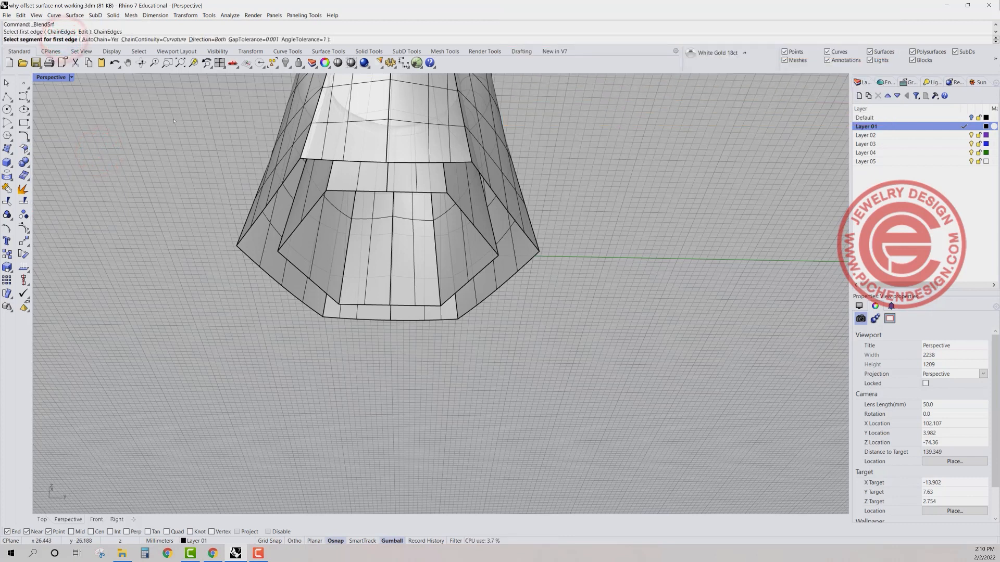
pyautogui.click(433, 307)
pyautogui.click(447, 299)
pyautogui.click(489, 245)
pyautogui.click(438, 192)
pyautogui.click(315, 205)
pyautogui.click(293, 268)
pyautogui.press('Return')
pyautogui.click(352, 321)
pyautogui.click(400, 320)
pyautogui.click(469, 308)
pyautogui.click(531, 261)
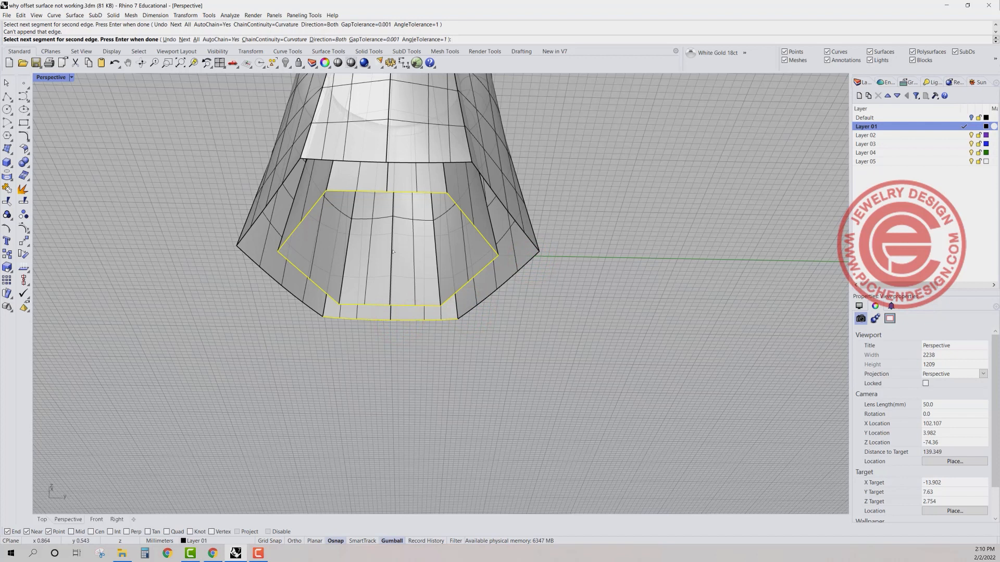
pyautogui.press('Escape')
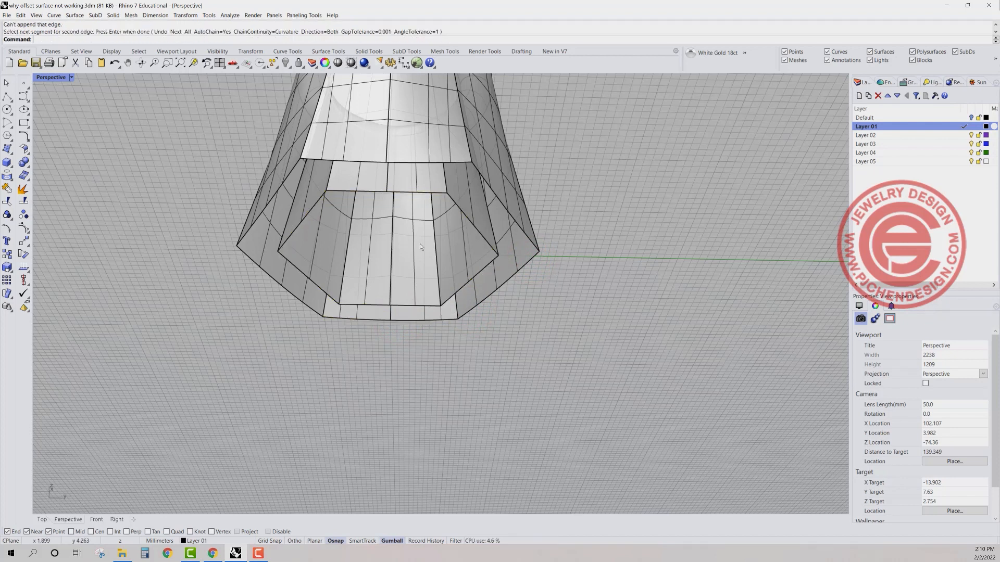
# Step: Start Blend Surface with ChainEdges and ChainContinuity=Position, choose the inner and outer hexagonal bottom rims, and accept the seam points
pyautogui.press('Return')
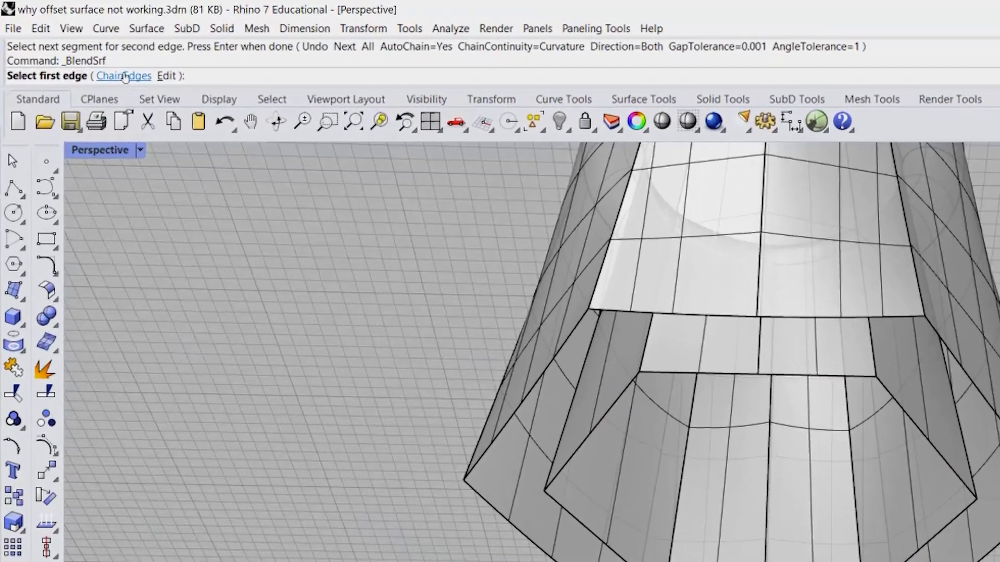
pyautogui.click(63, 40)
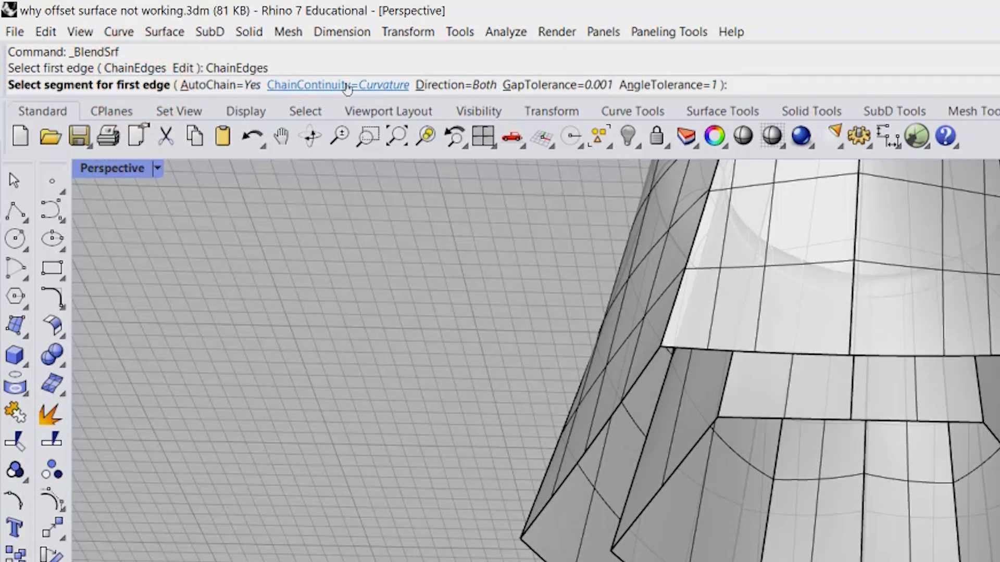
pyautogui.click(346, 86)
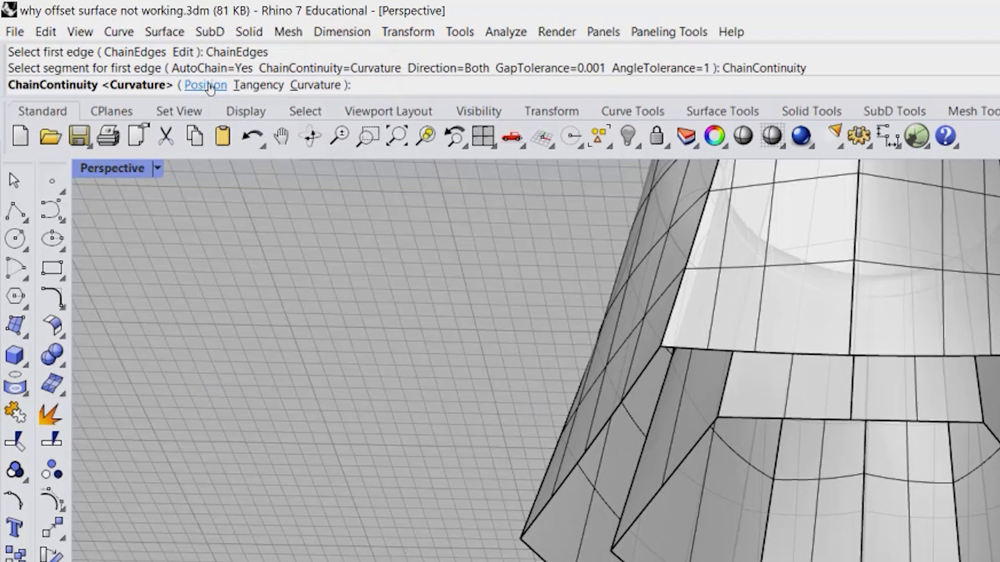
pyautogui.click(207, 85)
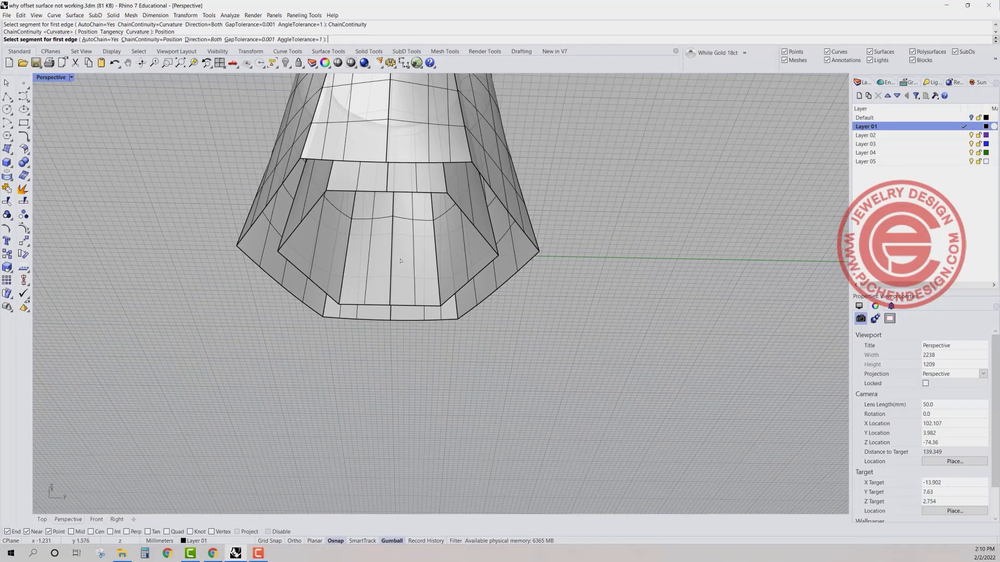
pyautogui.click(423, 308)
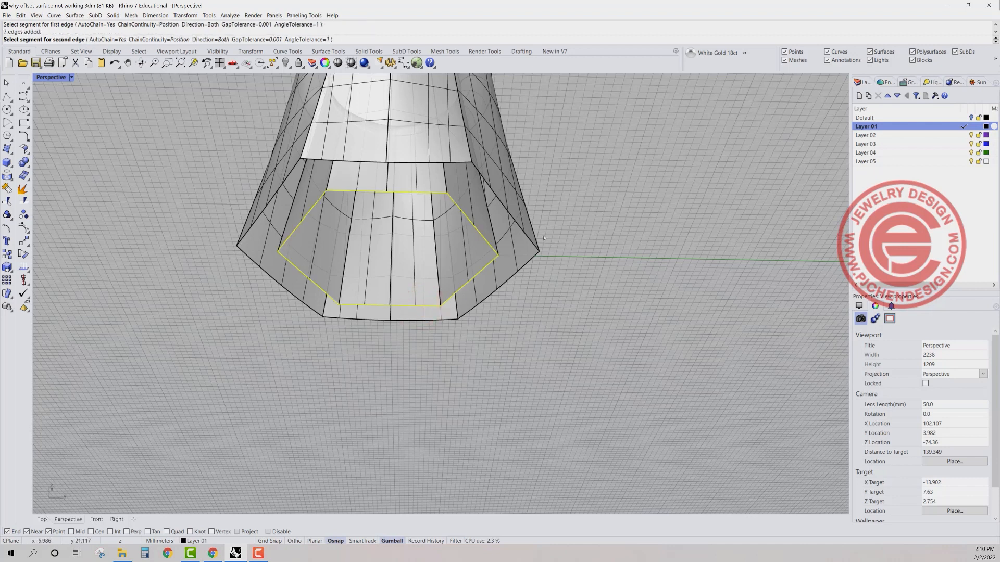
pyautogui.click(445, 320)
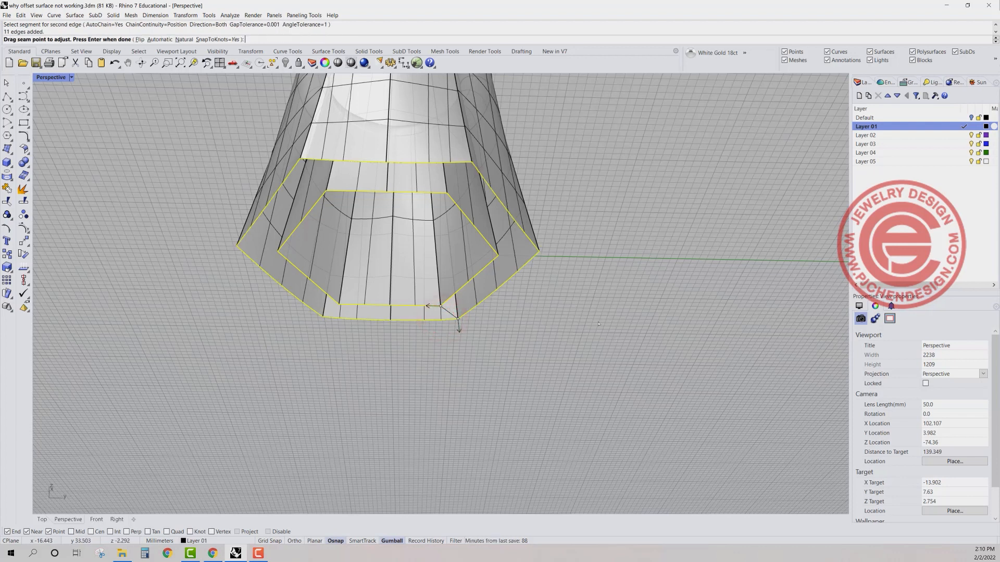
pyautogui.press('Return')
# Step: Set both blend edges to Position and create the flat blend surface between the bottom rims
pyautogui.moveTo(575, 289)
pyautogui.mouseDown(button='right')
pyautogui.moveTo(598, 272)
pyautogui.moveTo(587, 275)
pyautogui.mouseUp(button='right')
pyautogui.moveTo(217, 131); pyautogui.dragTo(134, 118)
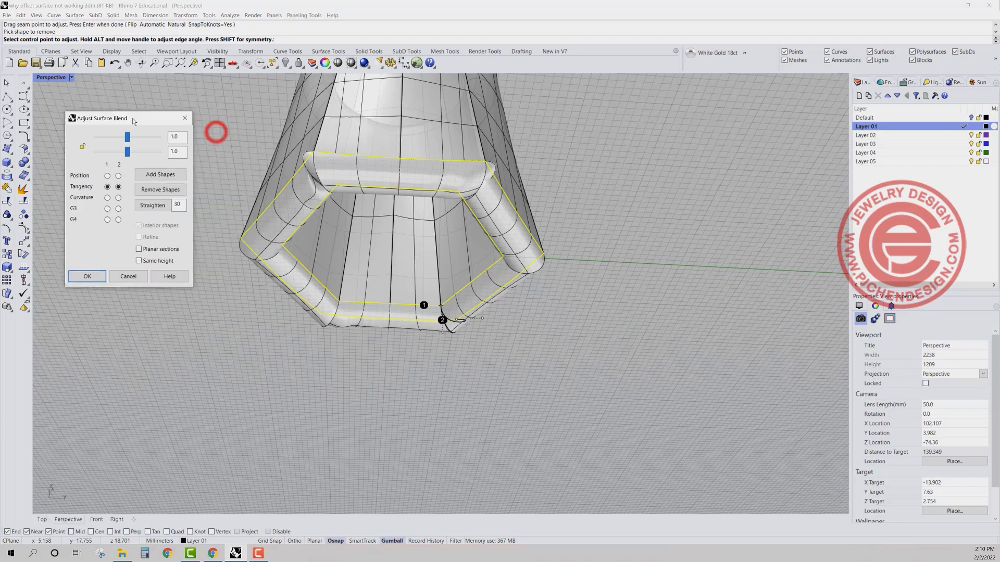
pyautogui.scroll(3, 488, 161)
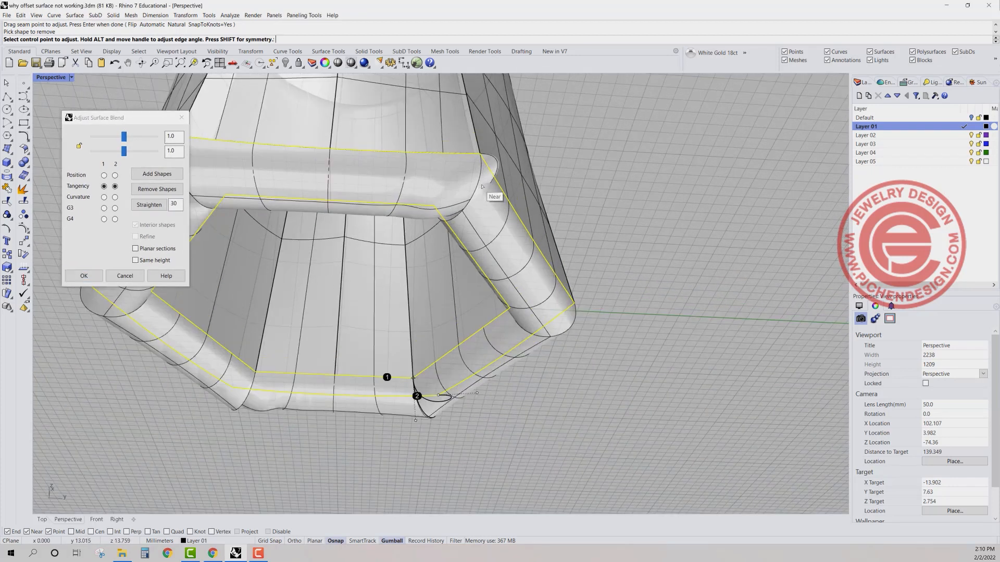
pyautogui.scroll(-2, 489, 198)
pyautogui.click(103, 176)
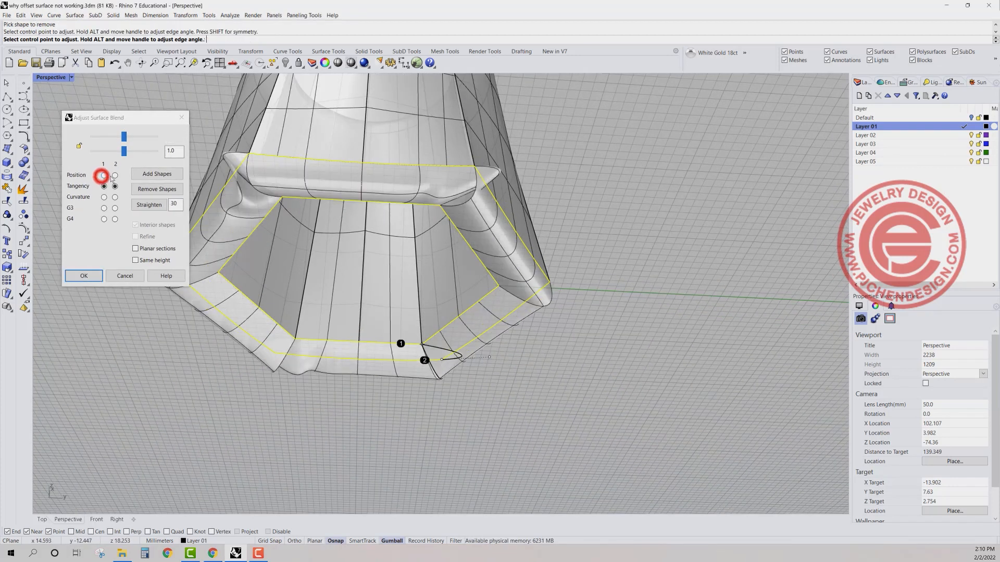
pyautogui.click(115, 176)
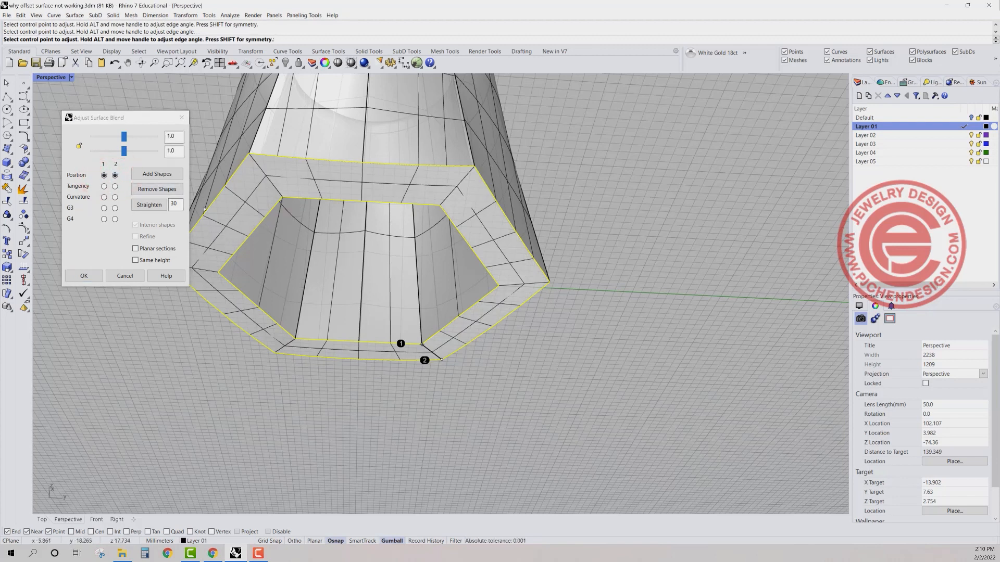
pyautogui.click(83, 276)
# Step: Join the shell and the bottom blend surface into one polysurface
pyautogui.scroll(-3, 488, 396)
pyautogui.moveTo(488, 391); pyautogui.dragTo(180, 73)
pyautogui.click(7, 175)
# Step: Run Show Edges on the joined polysurface to check for naked edges
pyautogui.scroll(-3, 531, 260)
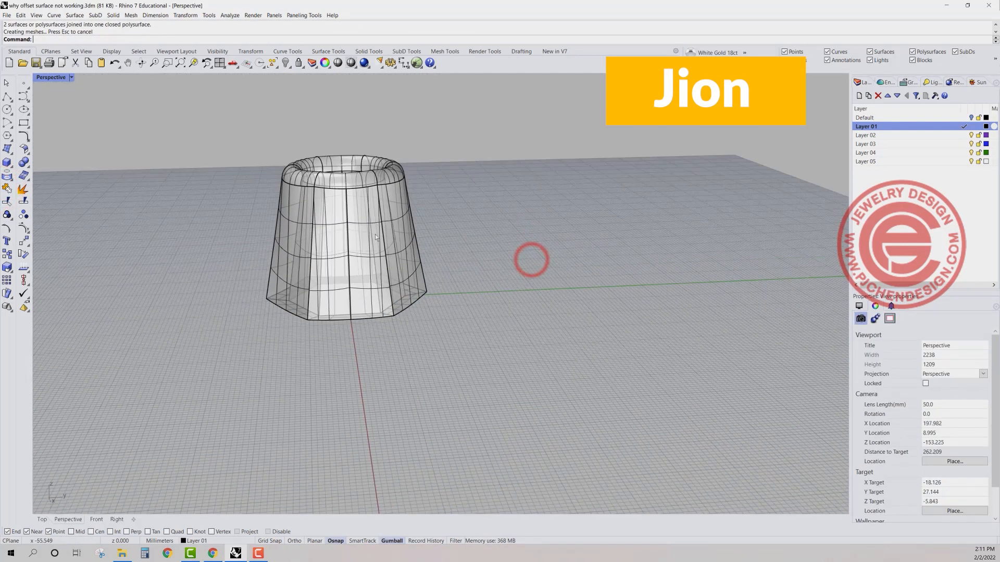
pyautogui.click(339, 217)
pyautogui.click(230, 15)
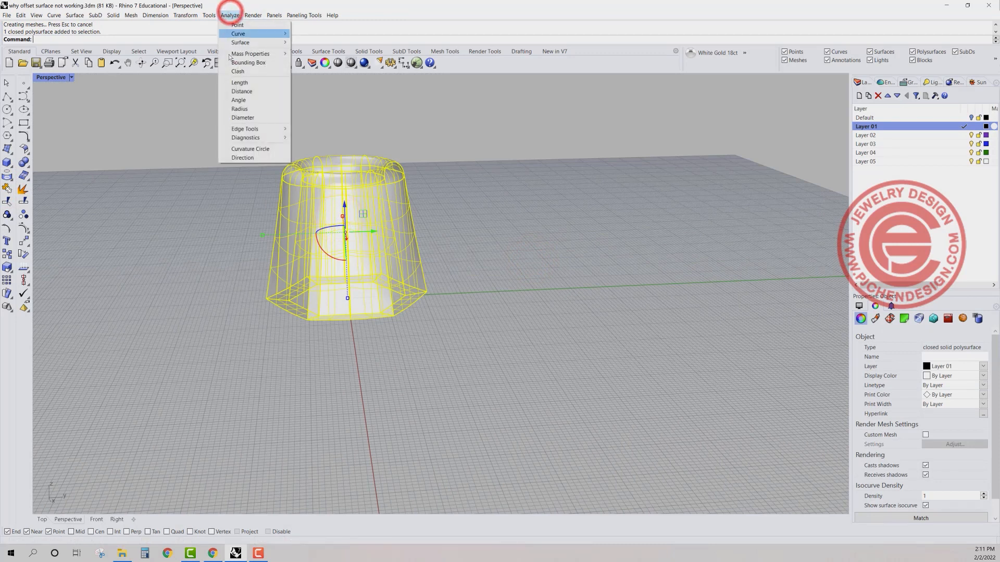
pyautogui.moveTo(251, 130)
pyautogui.click(316, 129)
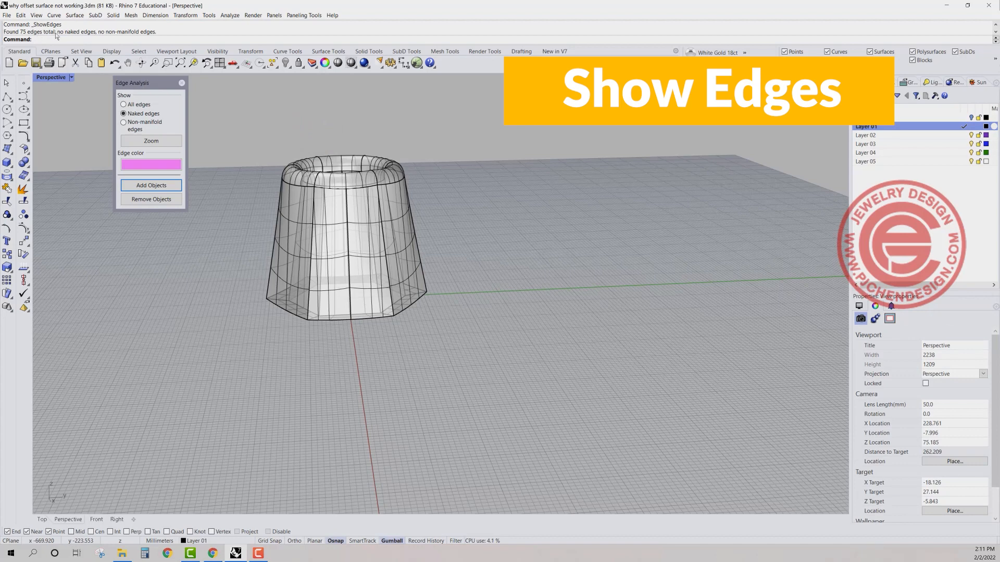
# Step: Examine the finished hexagon-to-circle shell from several angles, including its walls, rounded upper rim and flat base
pyautogui.moveTo(360, 250); pyautogui.dragTo(425, 268, button='right')
pyautogui.scroll(4, 430, 282)
pyautogui.moveTo(395, 229); pyautogui.dragTo(372, 203, button='right')
pyautogui.scroll(-2, 372, 203)
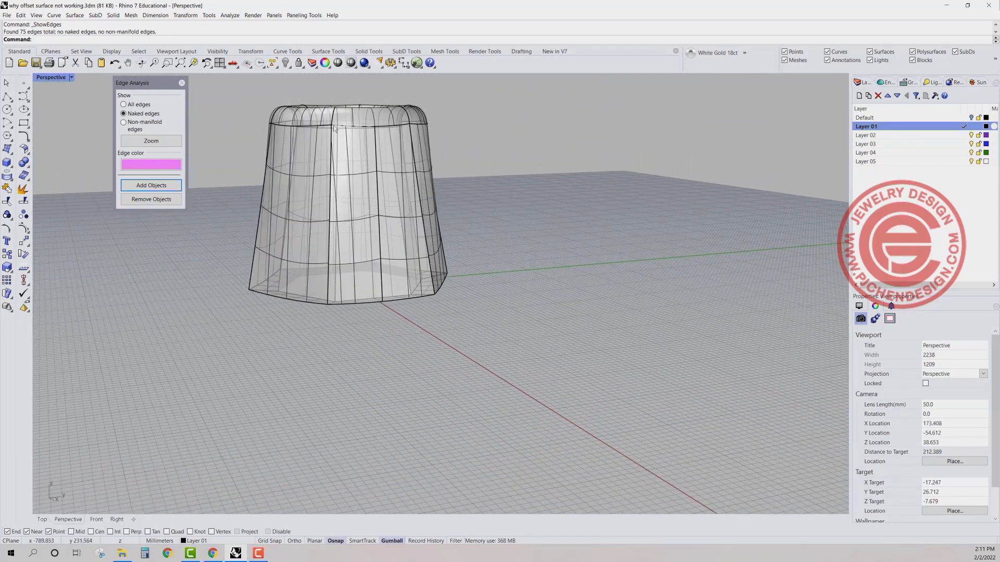
pyautogui.scroll(3, 334, 129)
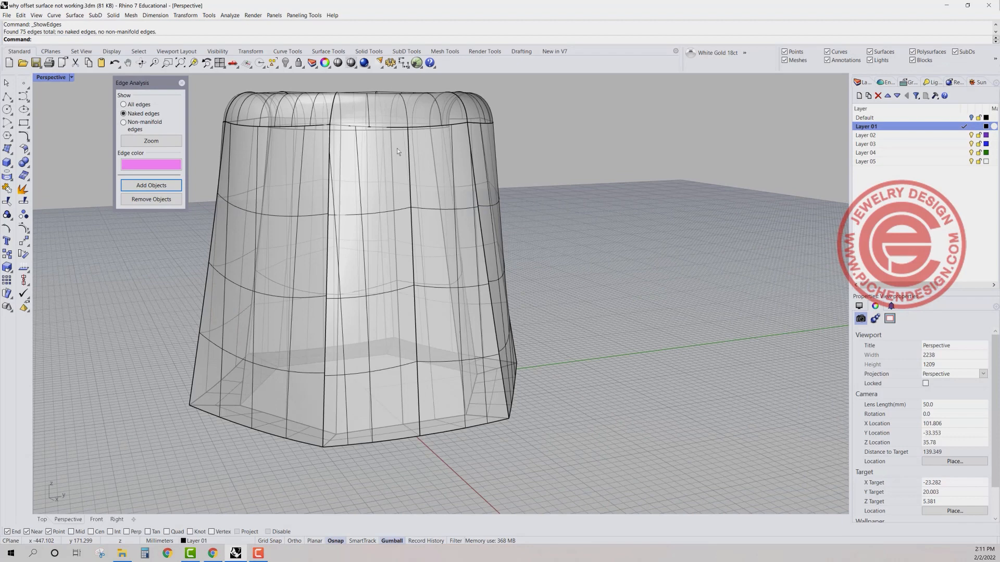
pyautogui.scroll(-2, 329, 244)
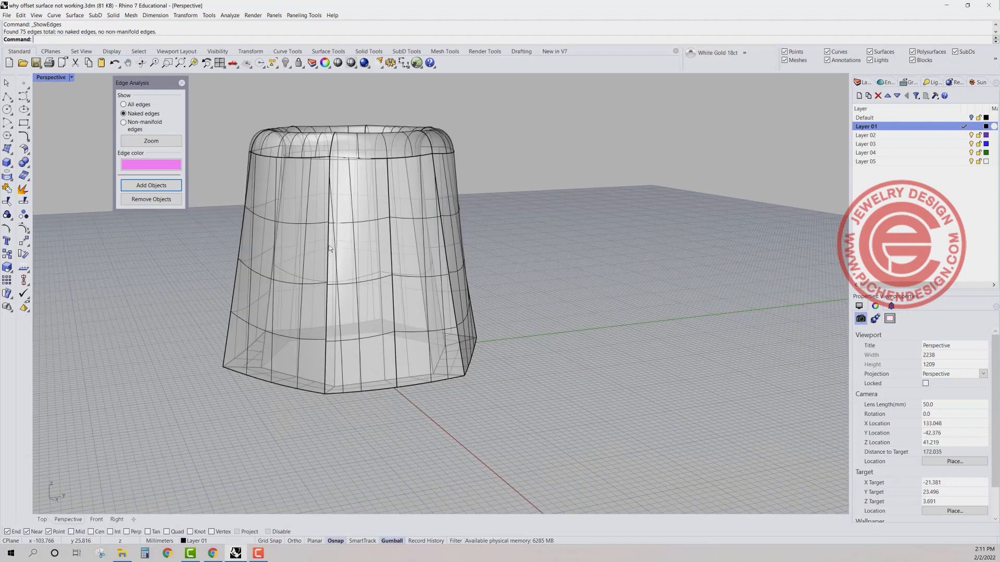
pyautogui.moveTo(330, 192); pyautogui.dragTo(340, 195, button='right')
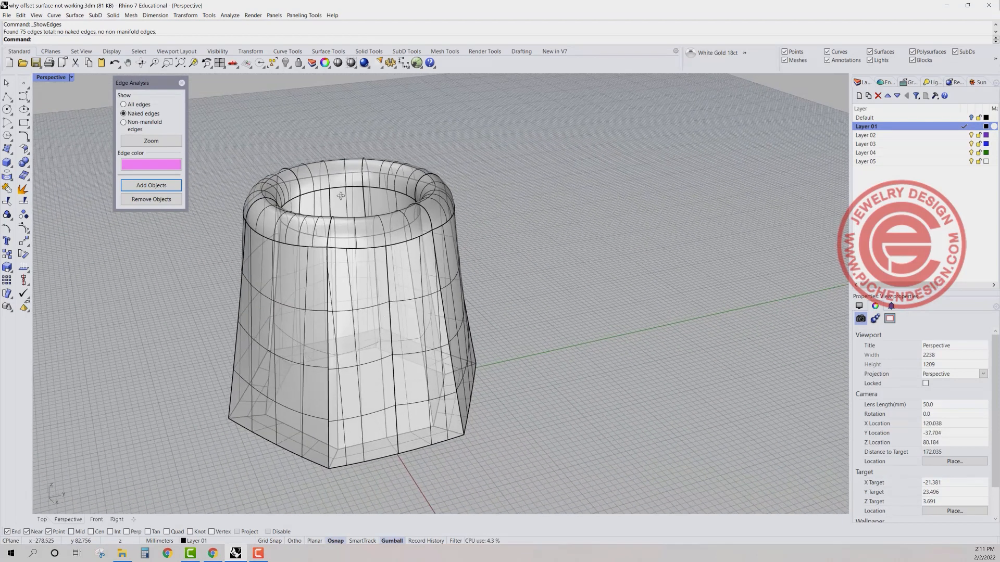
pyautogui.moveTo(348, 238); pyautogui.dragTo(386, 227, button='right')
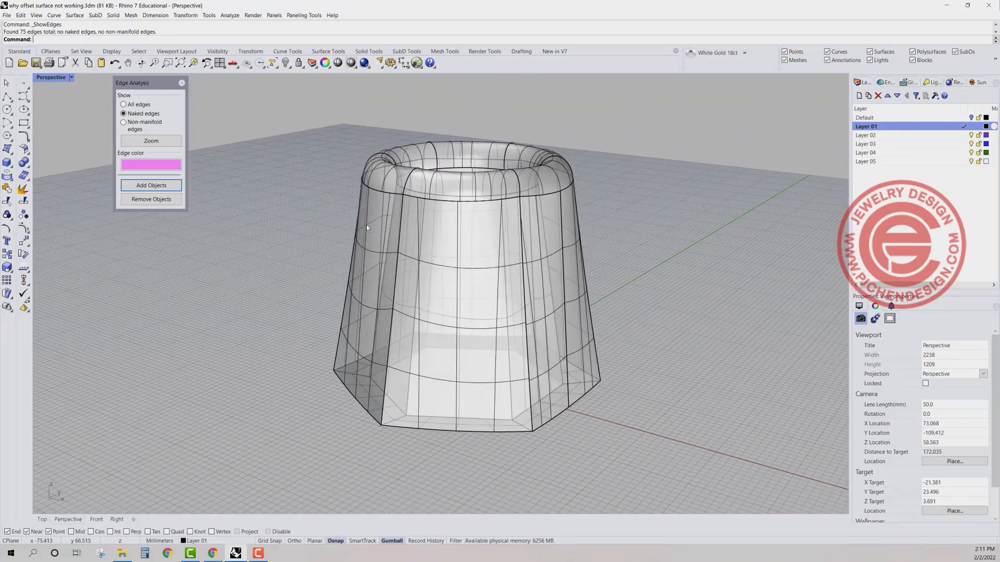